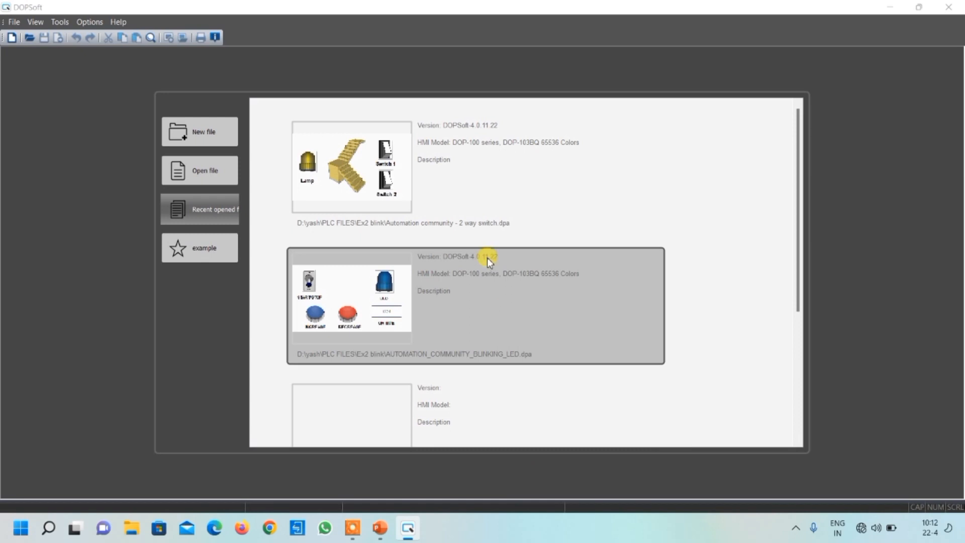
# Create a new project for the DOP-100 series 107BV model, named "Automation community simulator", and proceed to the communication settings
pyautogui.click(199, 133)
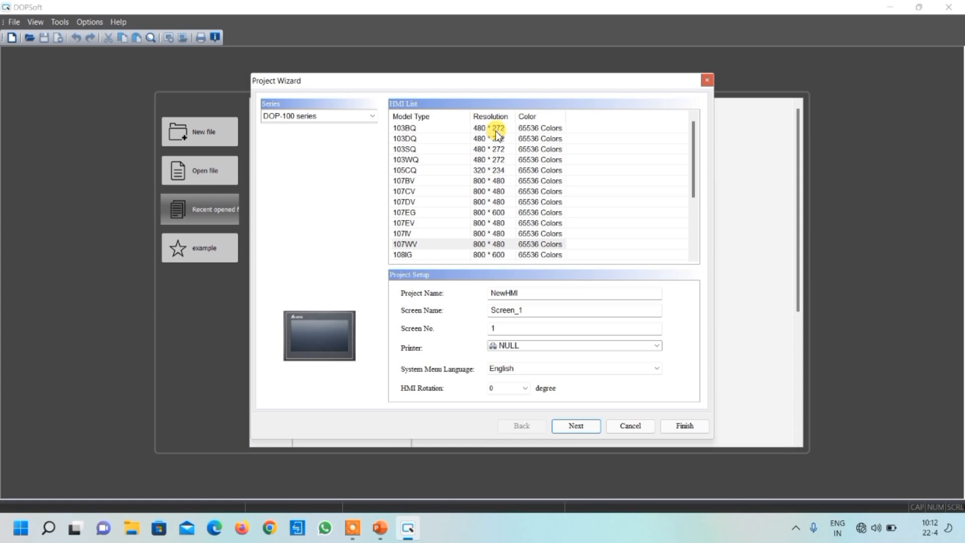
pyautogui.click(492, 180)
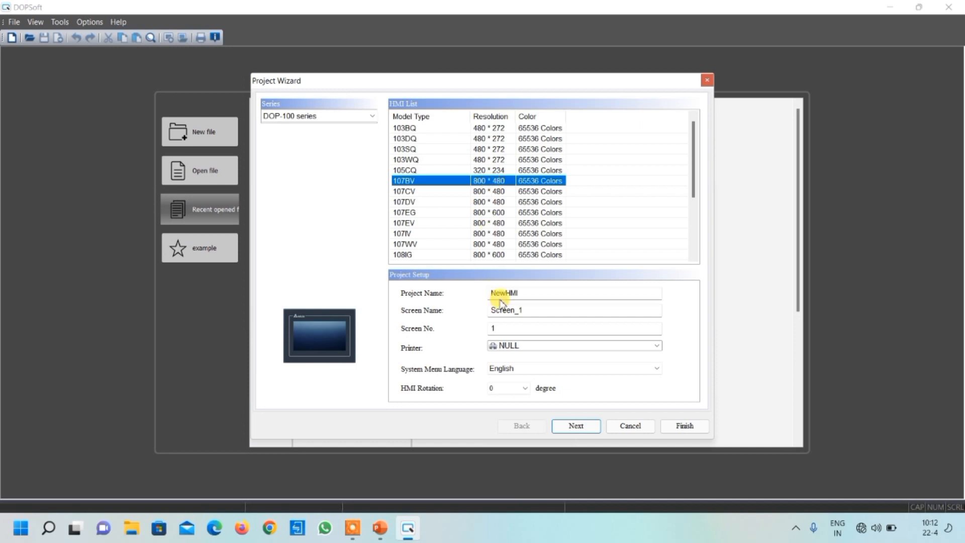
pyautogui.moveTo(523, 293); pyautogui.dragTo(490, 298)
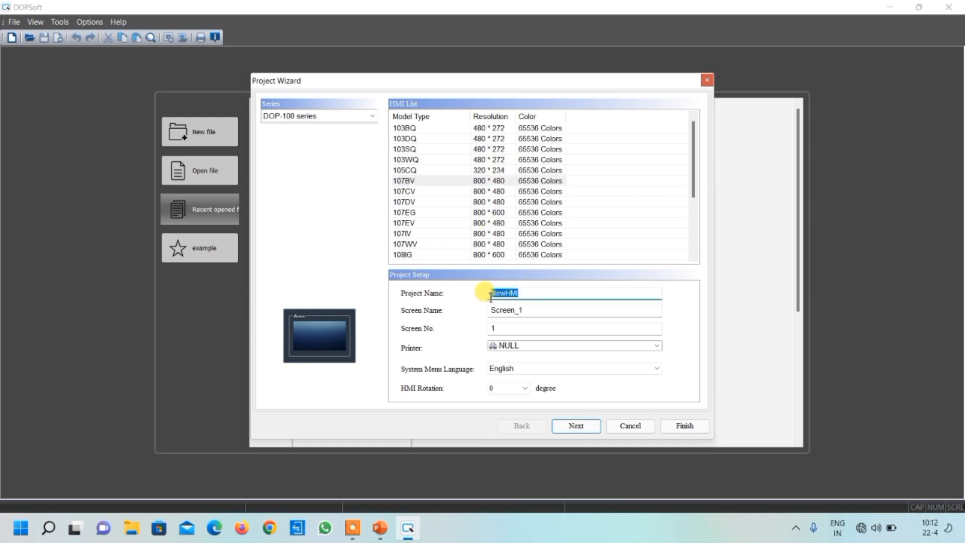
pyautogui.write('Automation community simulator')
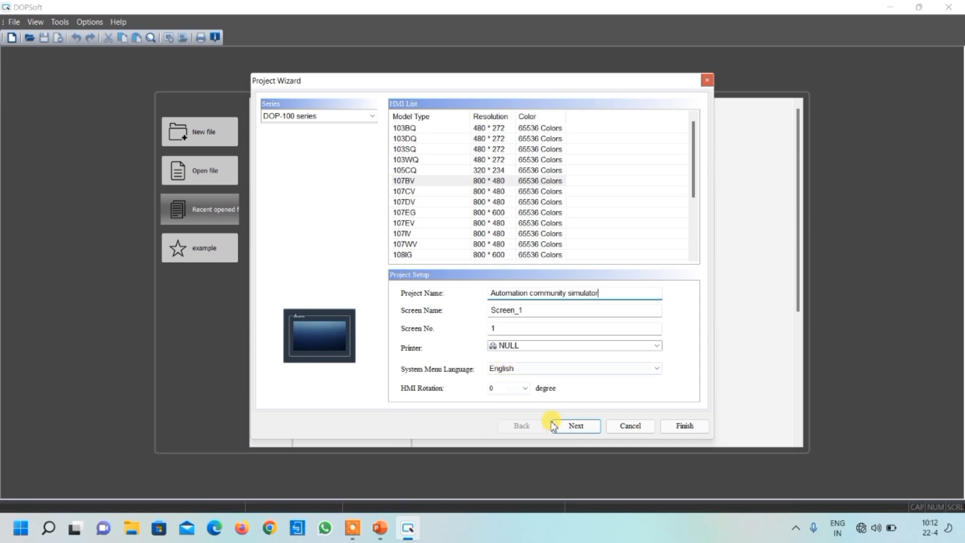
pyautogui.click(570, 429)
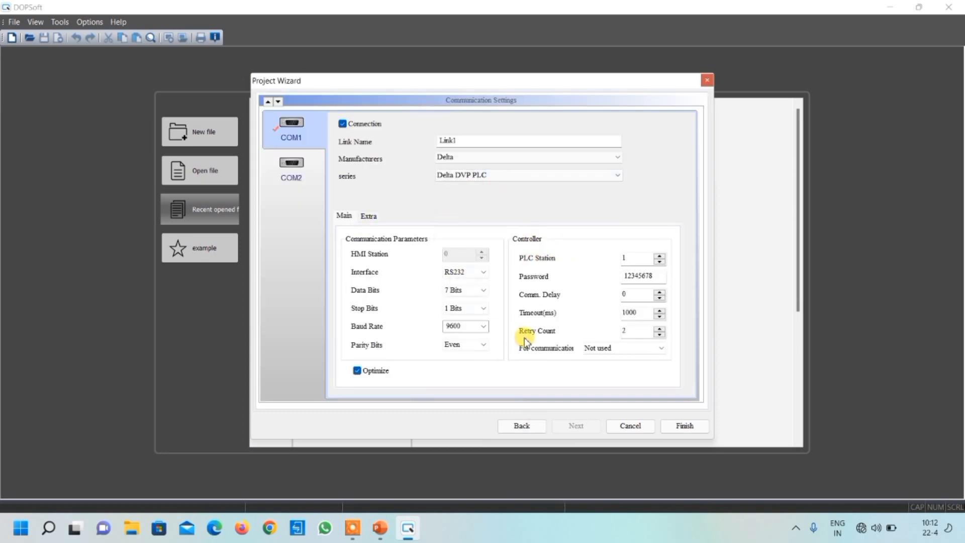
# Set the COM1 controller's communication option to "my plc" and finish creating the project
pyautogui.click(603, 348)
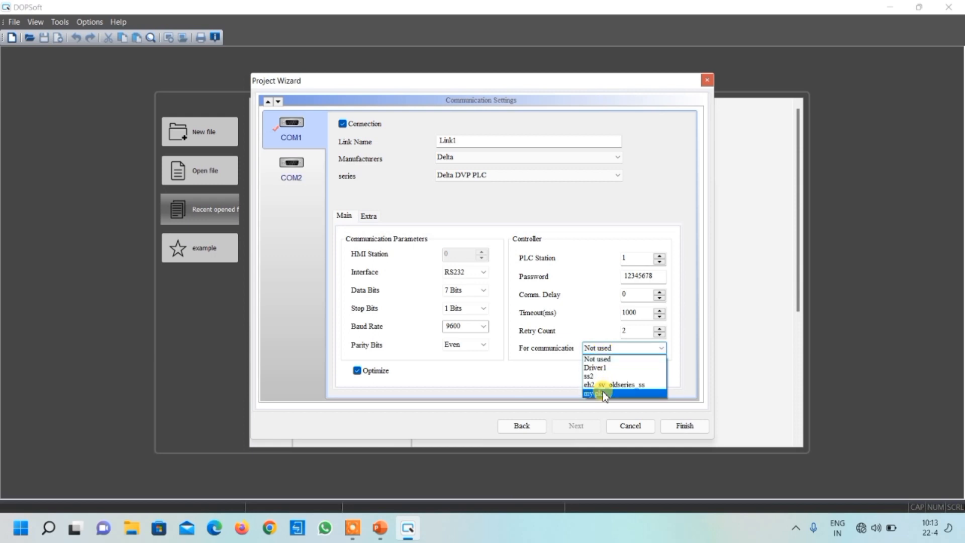
pyautogui.click(603, 394)
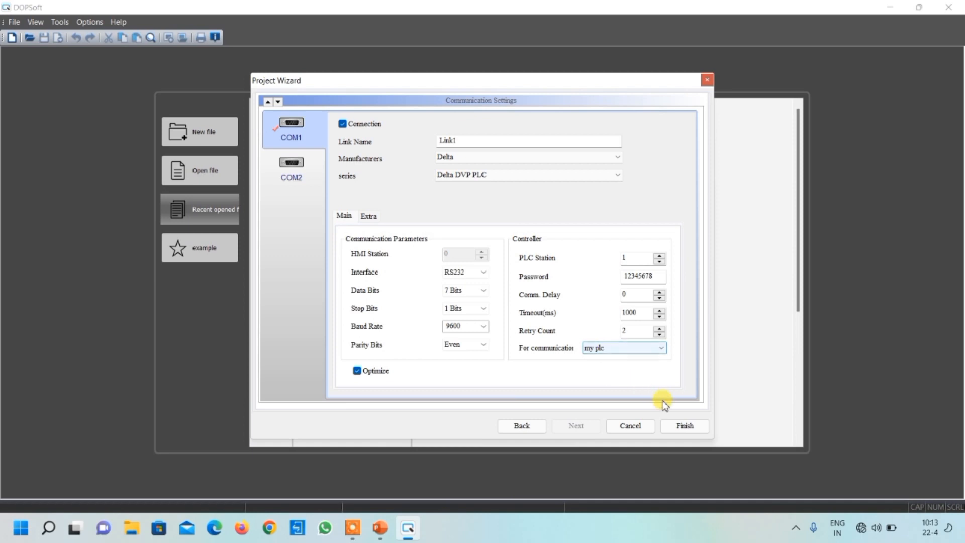
pyautogui.click(676, 425)
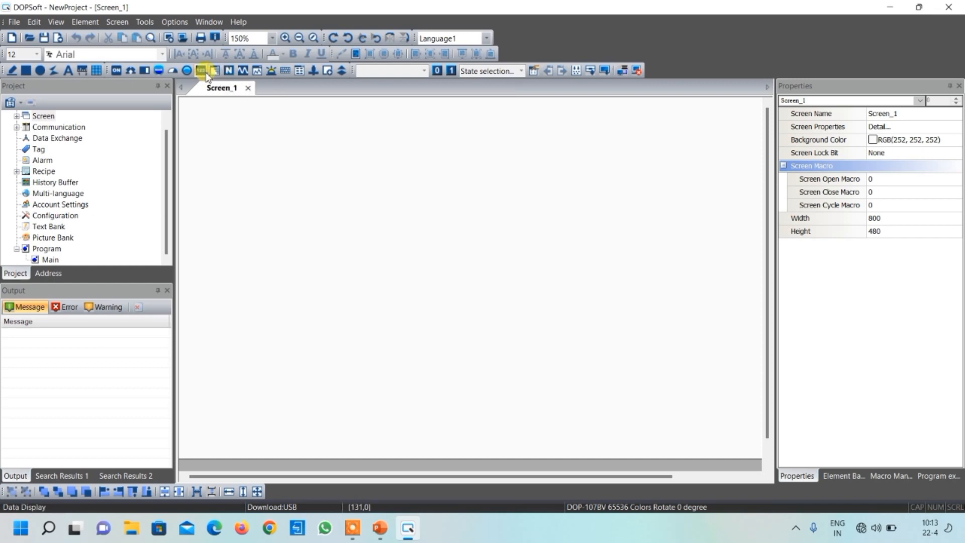
# Draw a Maintained button about 58 by 57 pixels near the upper-left corner of Screen_1
pyautogui.click(117, 72)
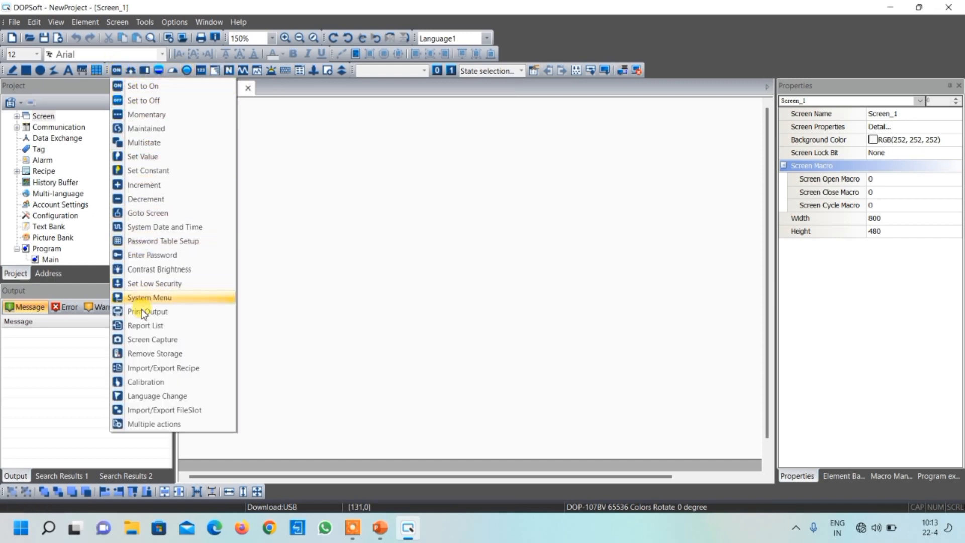
pyautogui.click(144, 129)
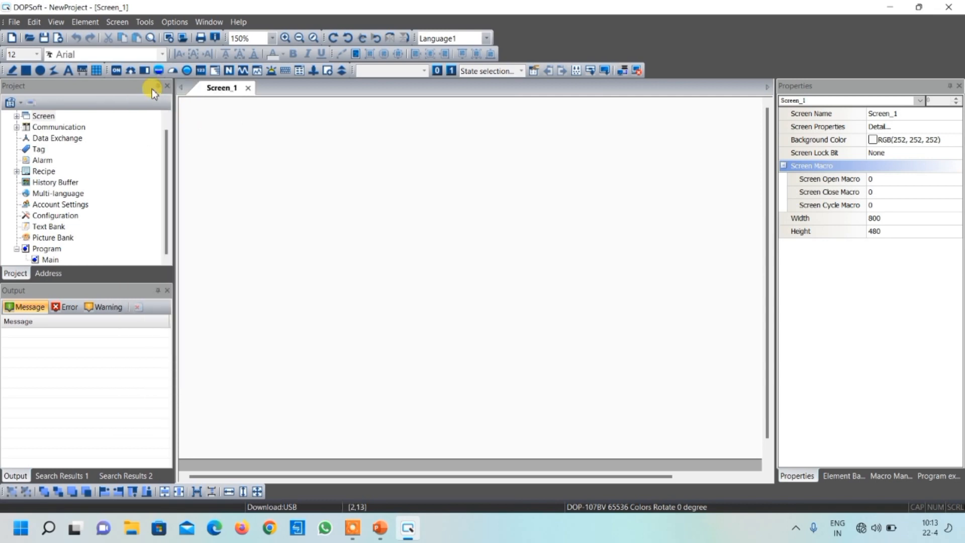
pyautogui.click(121, 72)
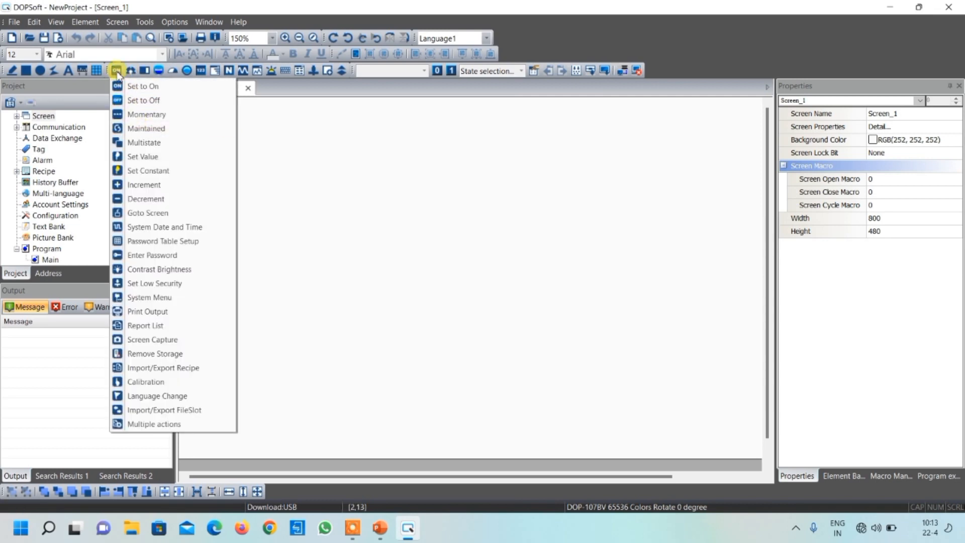
pyautogui.click(136, 132)
pyautogui.moveTo(197, 112); pyautogui.dragTo(242, 156)
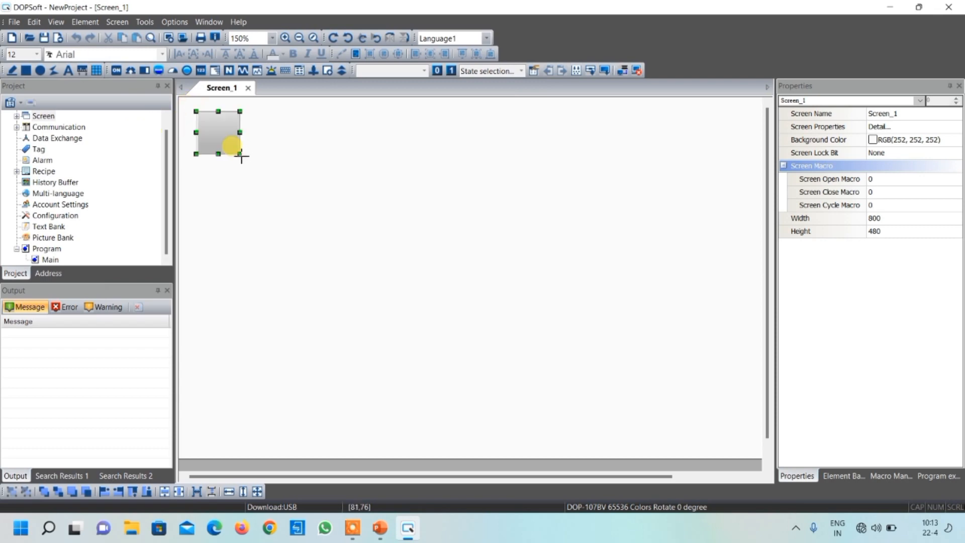
# Set the Maintained button's write address to X0 on Link1
pyautogui.doubleClick(222, 133)
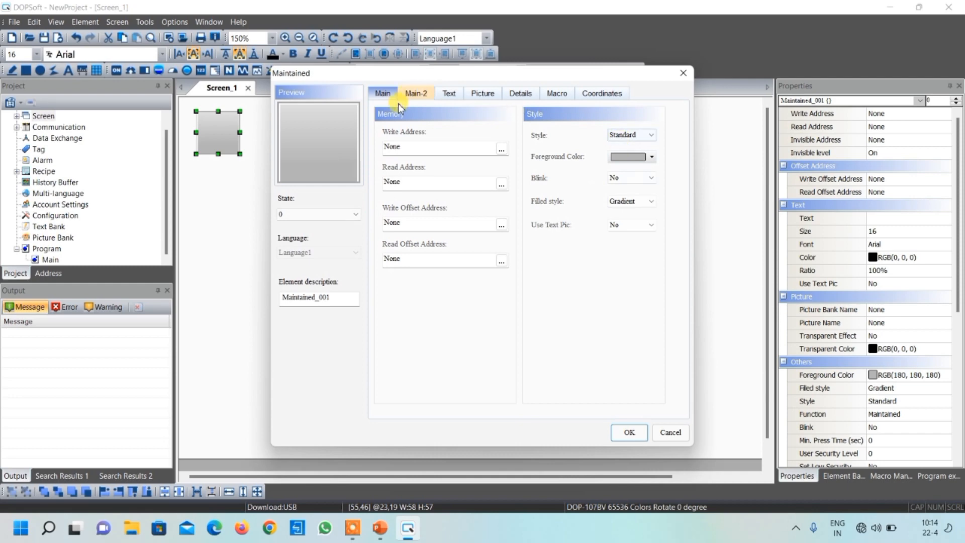
pyautogui.click(502, 147)
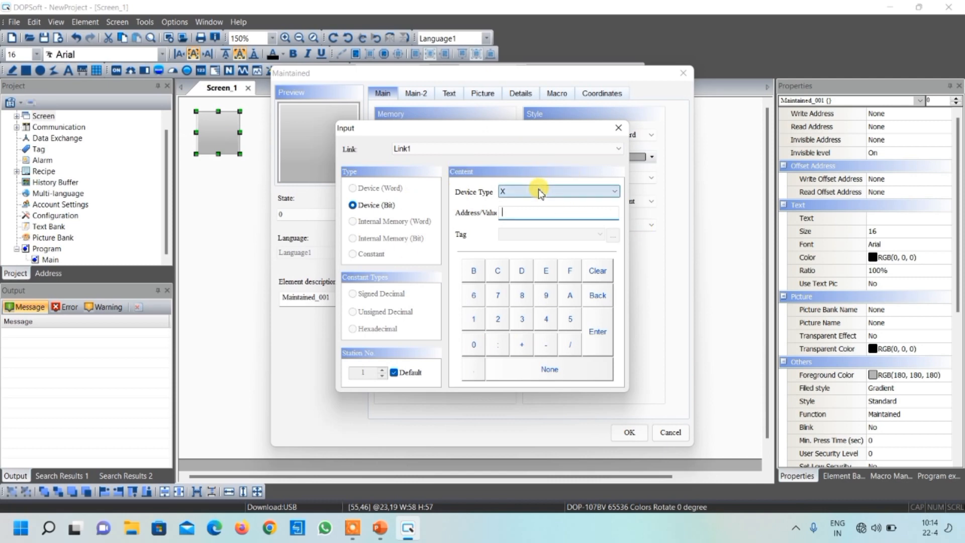
pyautogui.click(474, 345)
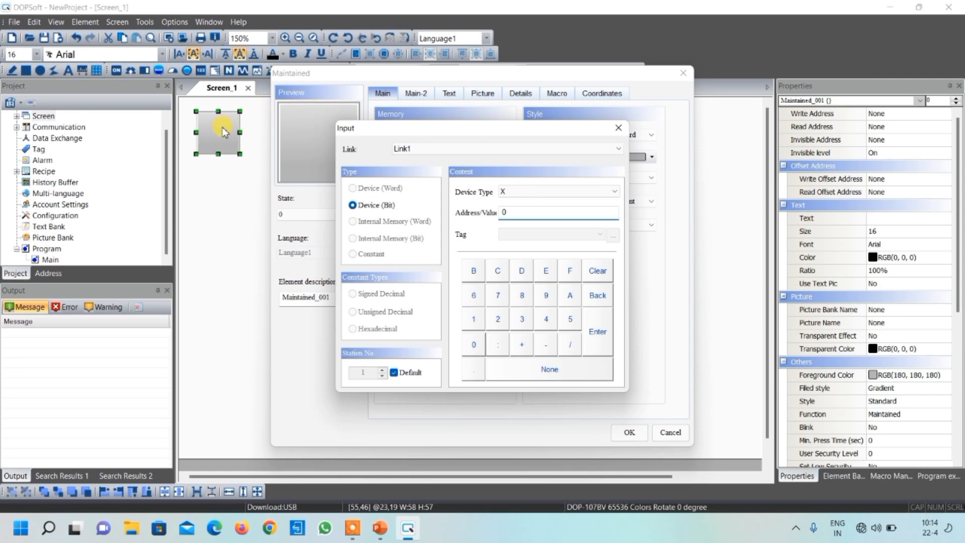
pyautogui.click(598, 330)
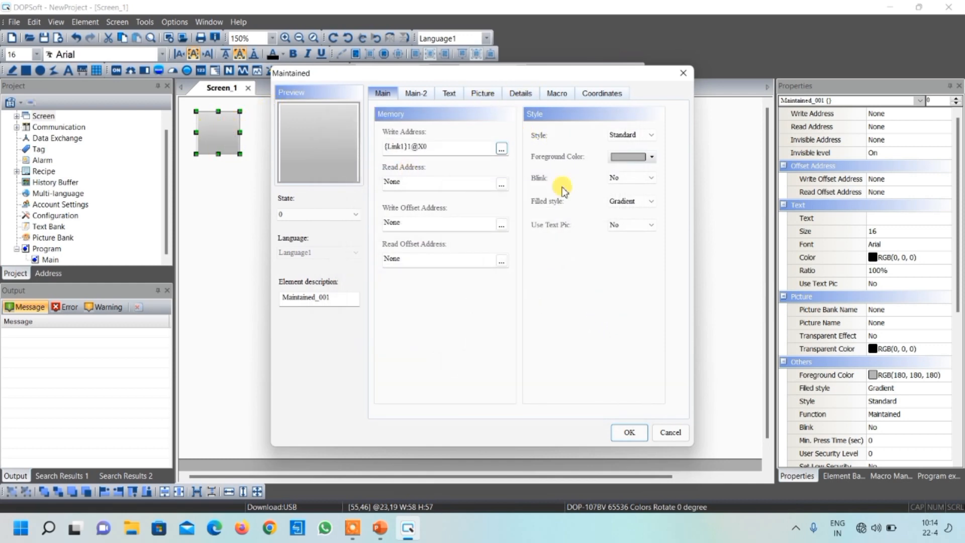
pyautogui.click(650, 157)
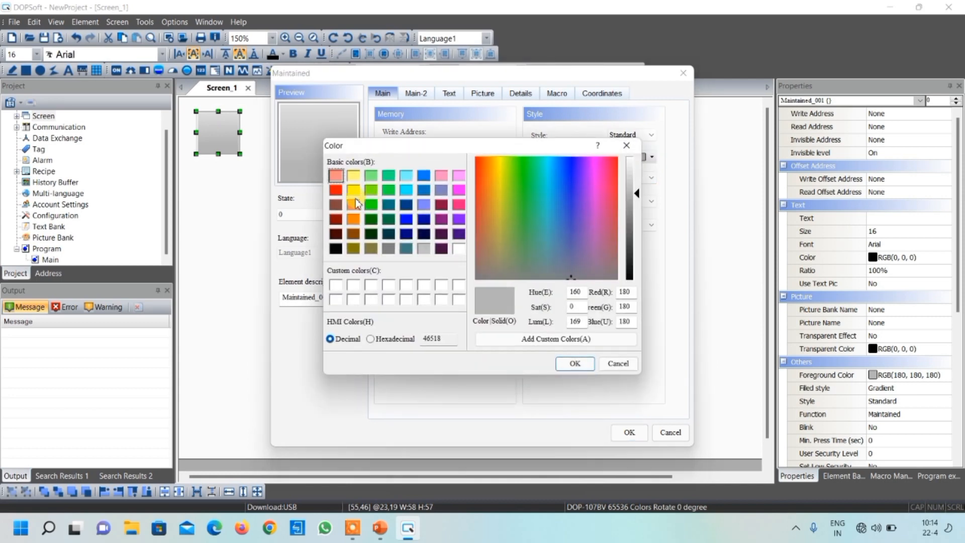
pyautogui.click(335, 189)
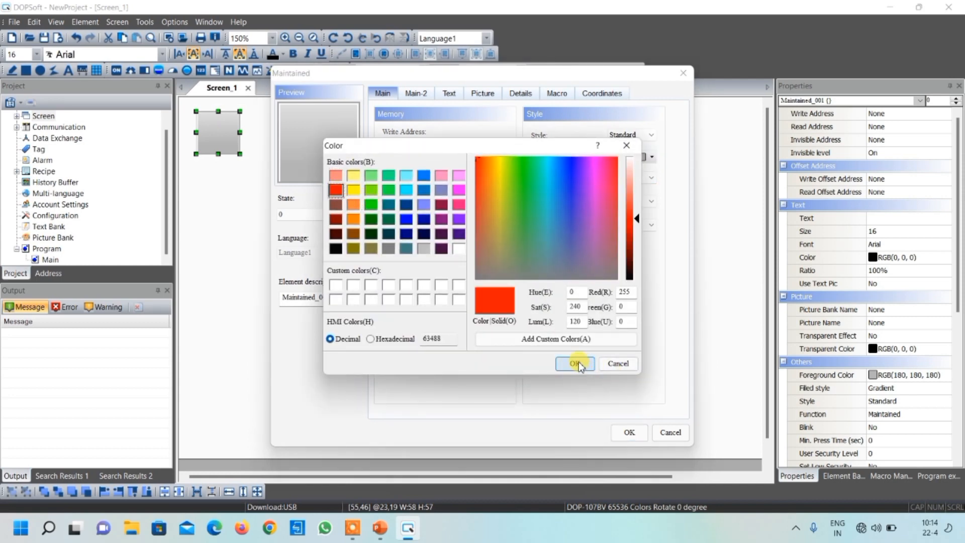
pyautogui.click(627, 145)
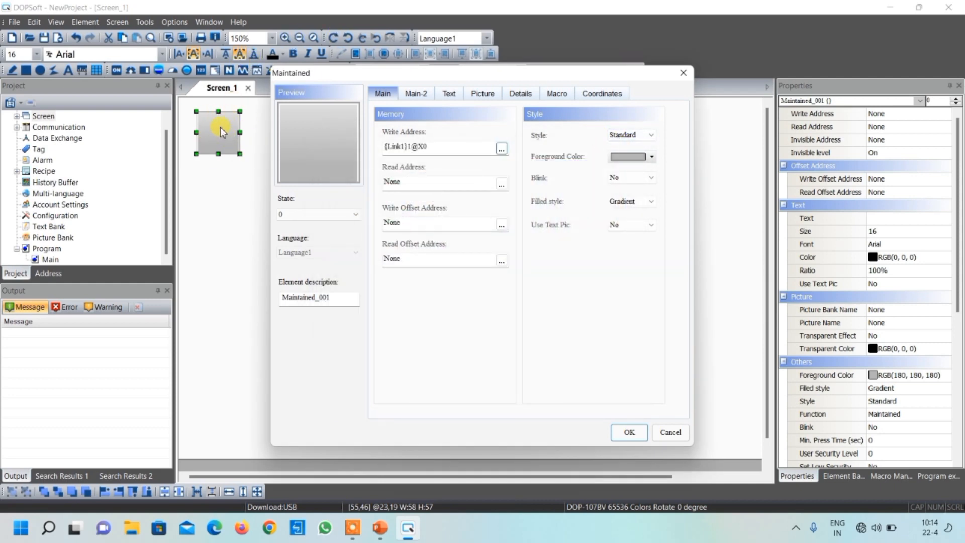
# Set the button's foreground color for state 0 to red (255, 0, 0)
pyautogui.click(651, 156)
pyautogui.click(336, 189)
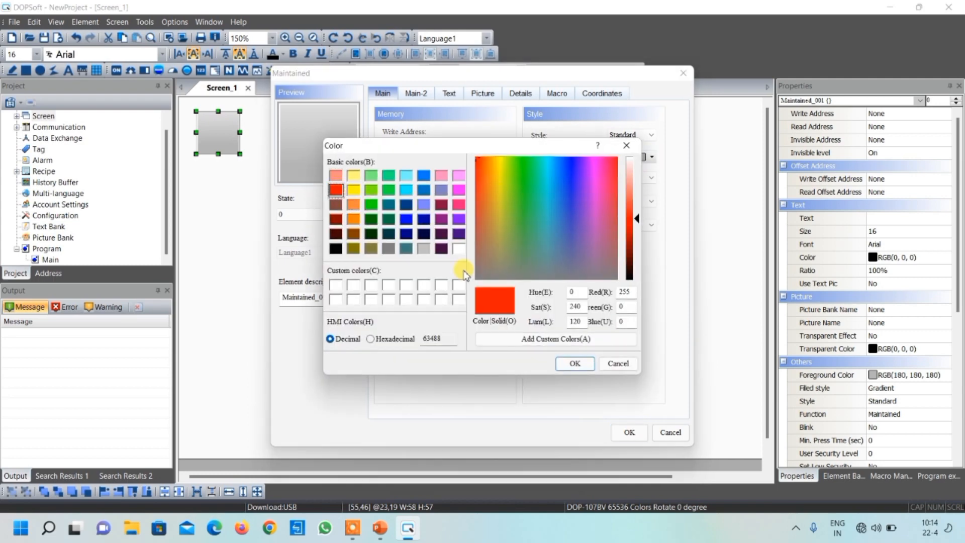
pyautogui.click(575, 363)
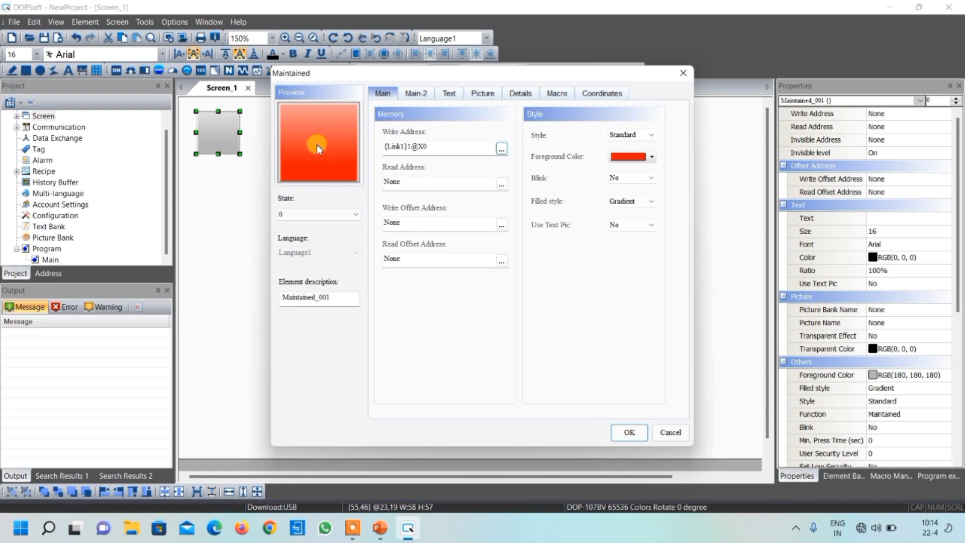
# Set the button's foreground color for state 1 to green (0, 255, 64) and apply the button settings
pyautogui.click(337, 219)
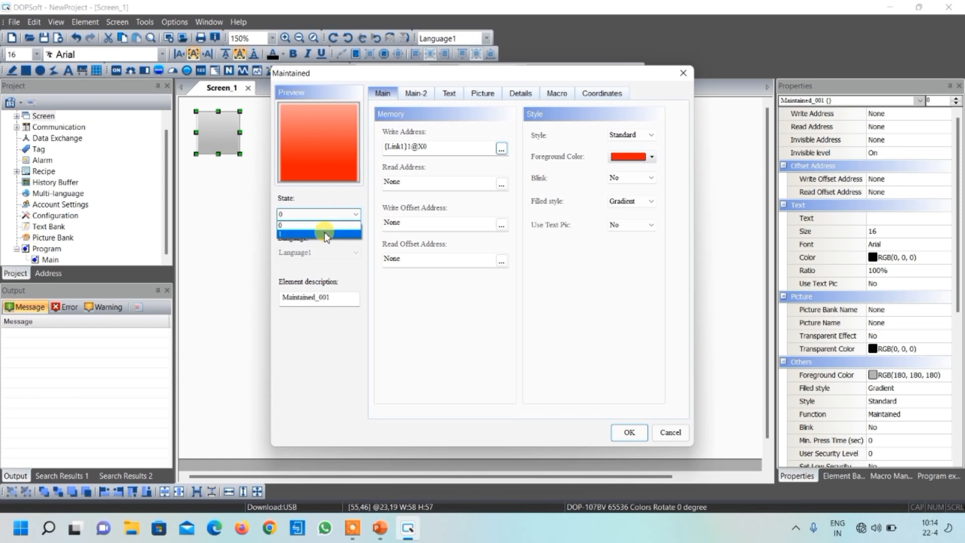
pyautogui.click(324, 231)
pyautogui.click(650, 156)
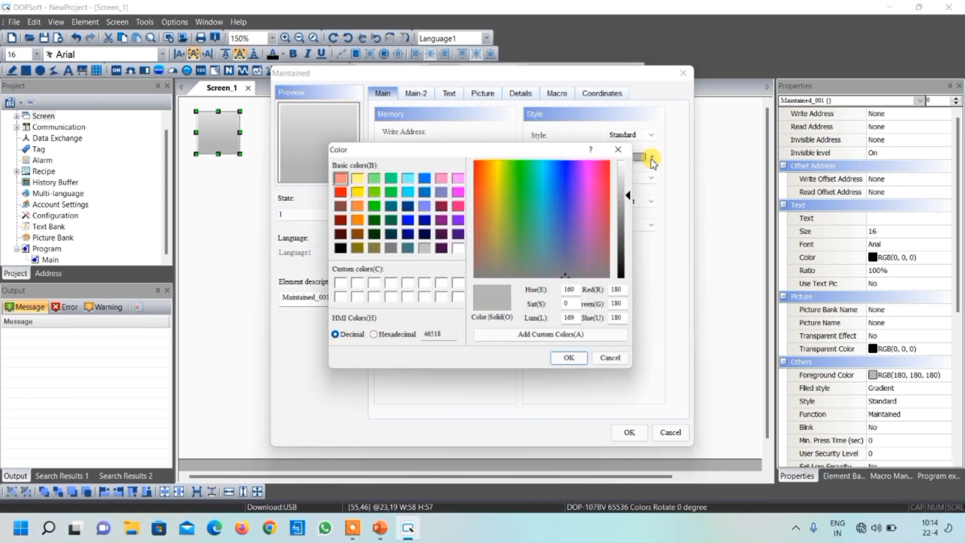
pyautogui.click(390, 191)
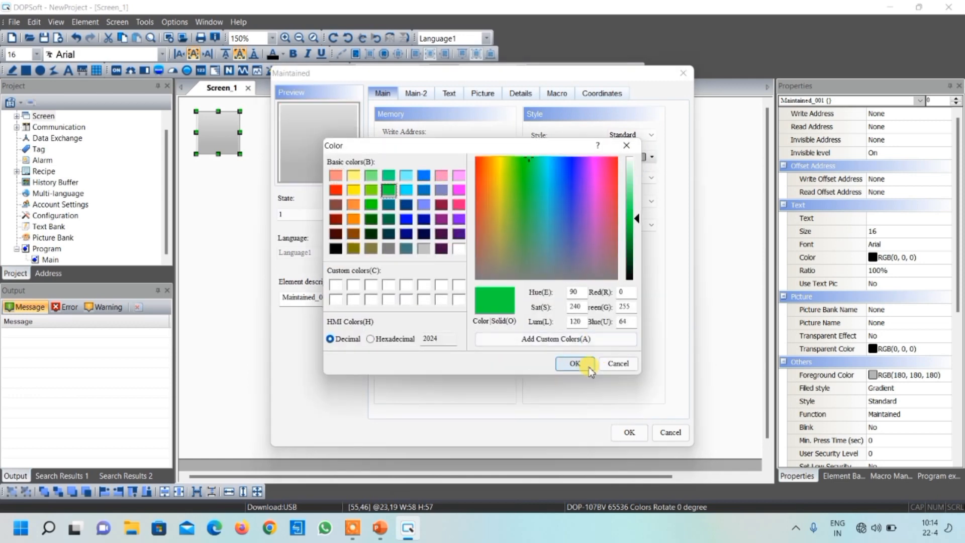
pyautogui.click(574, 363)
pyautogui.click(628, 432)
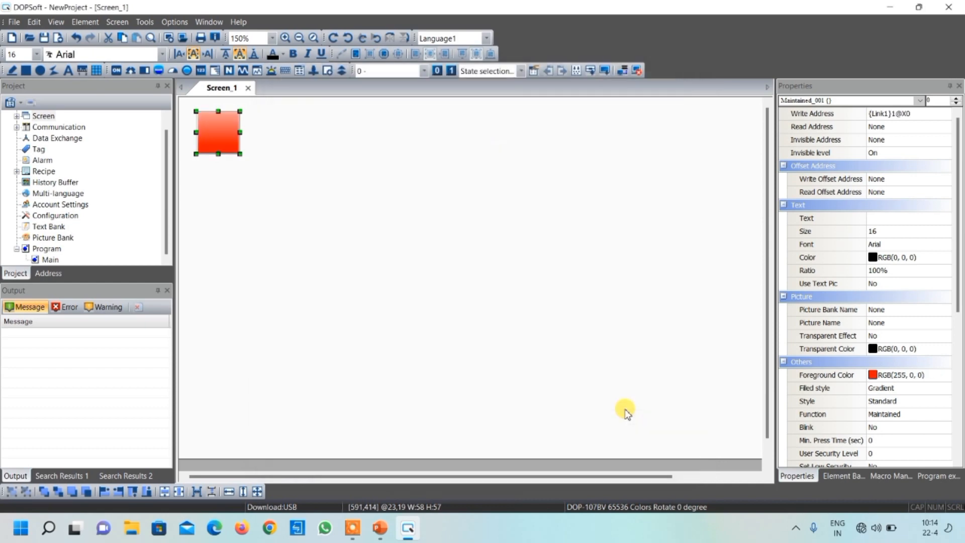
# Preview the button on the screen in state 1 and in state 0, and deselect it
pyautogui.click(448, 71)
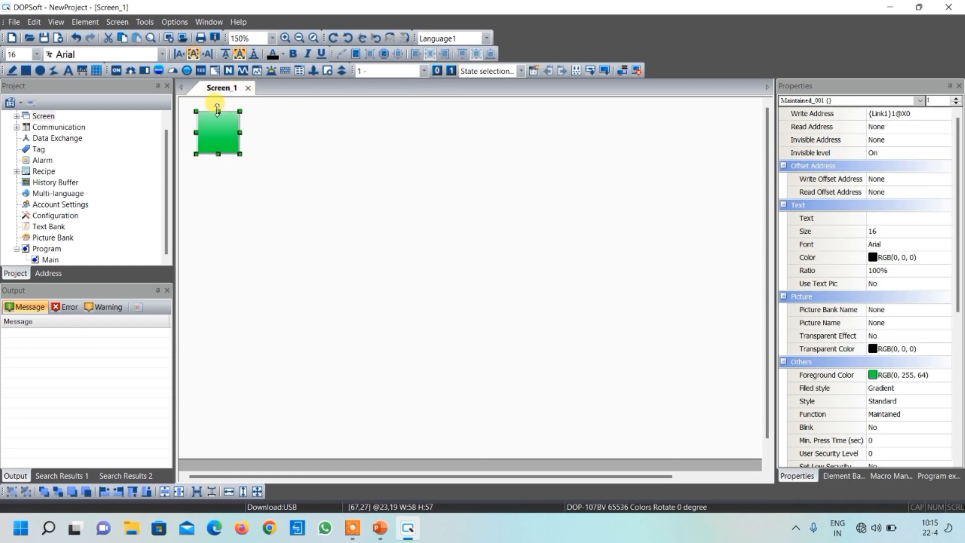
pyautogui.click(437, 71)
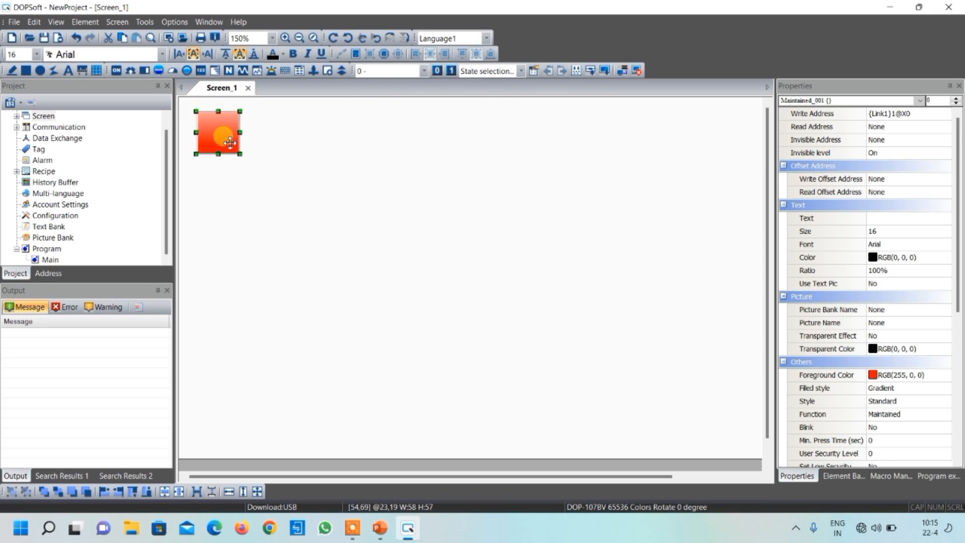
pyautogui.click(238, 185)
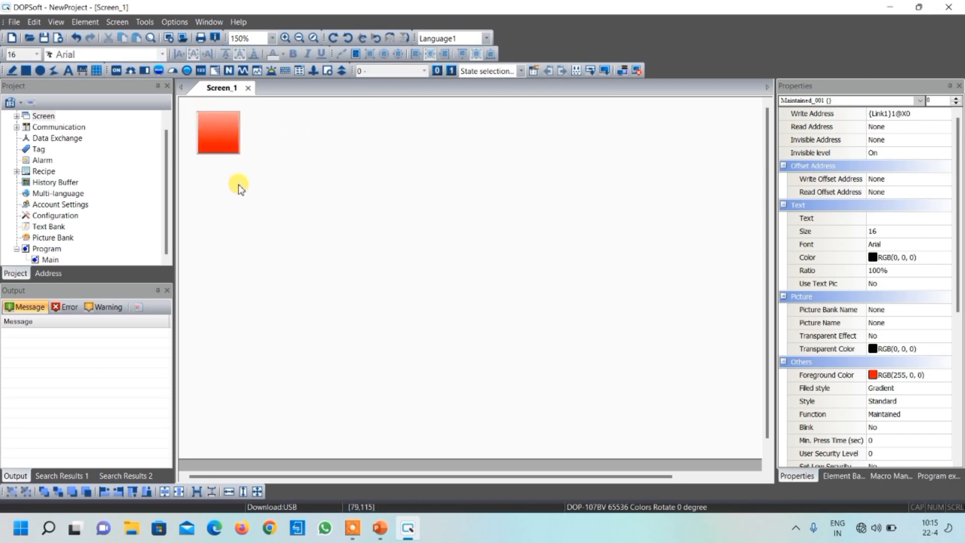
# Assign the picture hmi_buttom-03-1.png from the $ModernButton.pib picture bank to the button's state 0
pyautogui.doubleClick(221, 135)
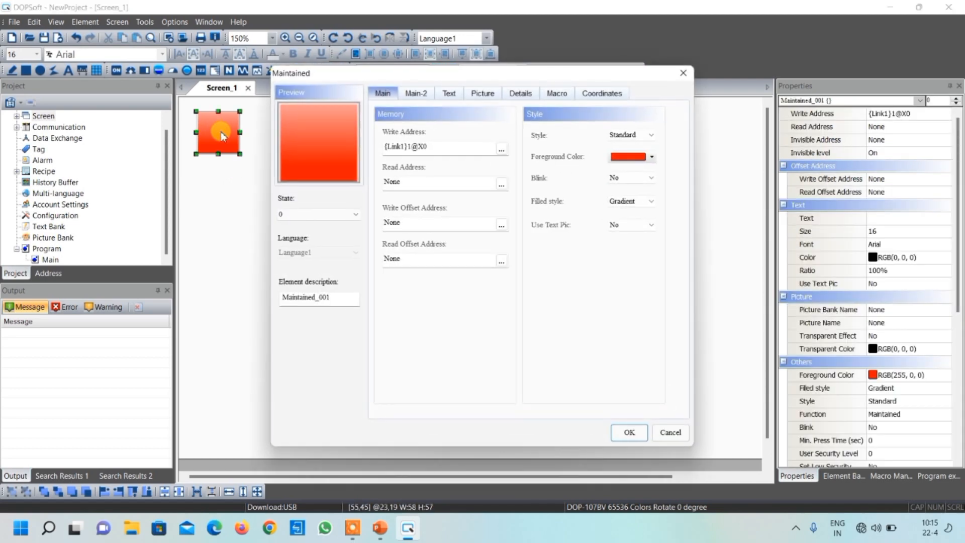
pyautogui.click(477, 94)
pyautogui.click(499, 133)
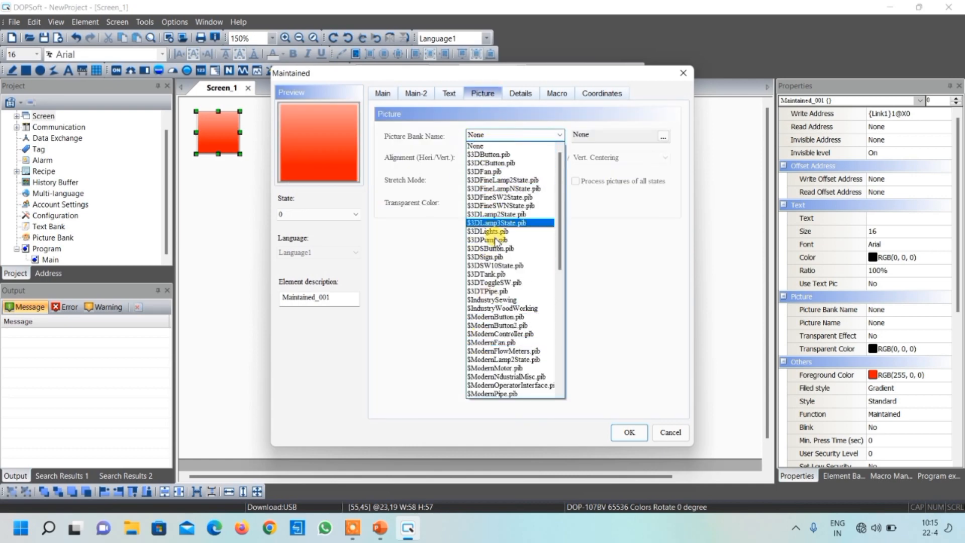
pyautogui.click(497, 316)
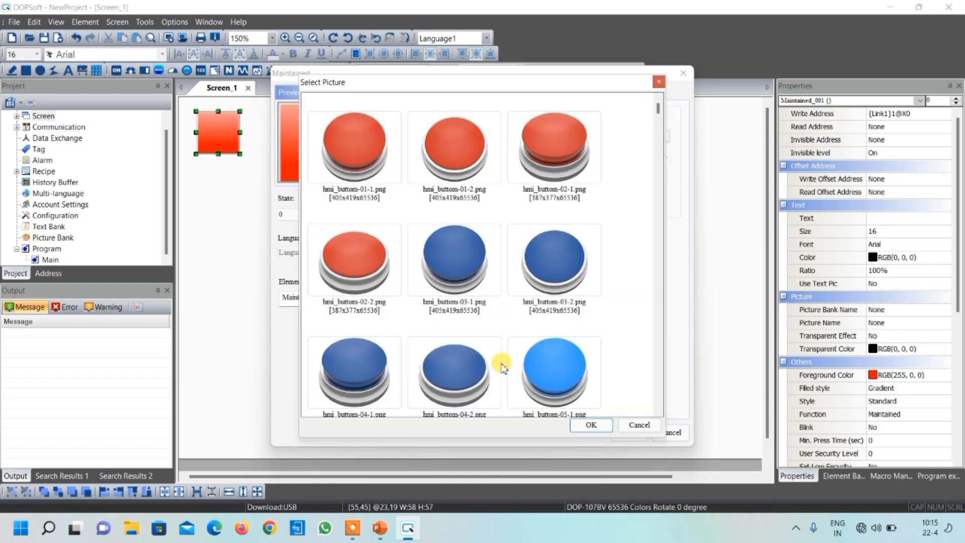
pyautogui.scroll(-10, 523, 206)
pyautogui.scroll(10, 523, 206)
pyautogui.click(453, 261)
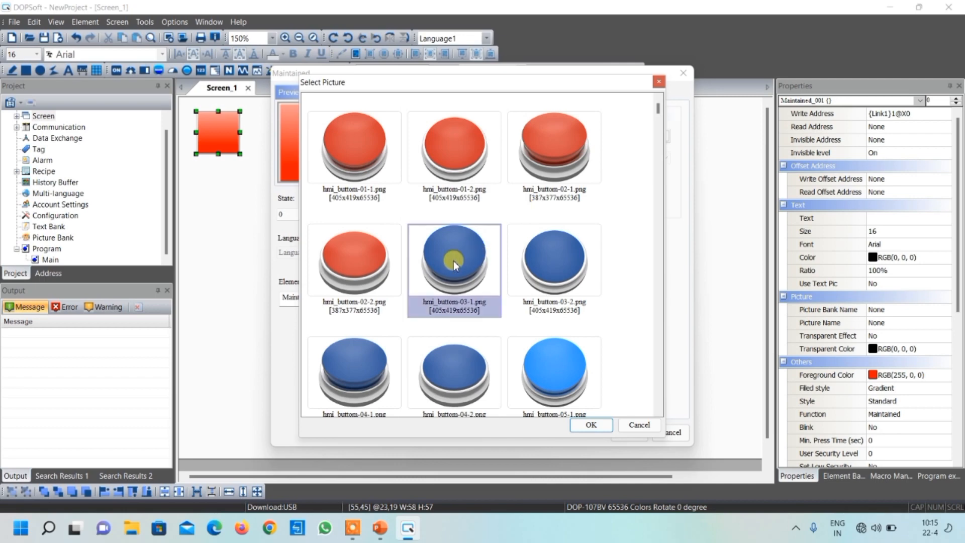
pyautogui.click(582, 423)
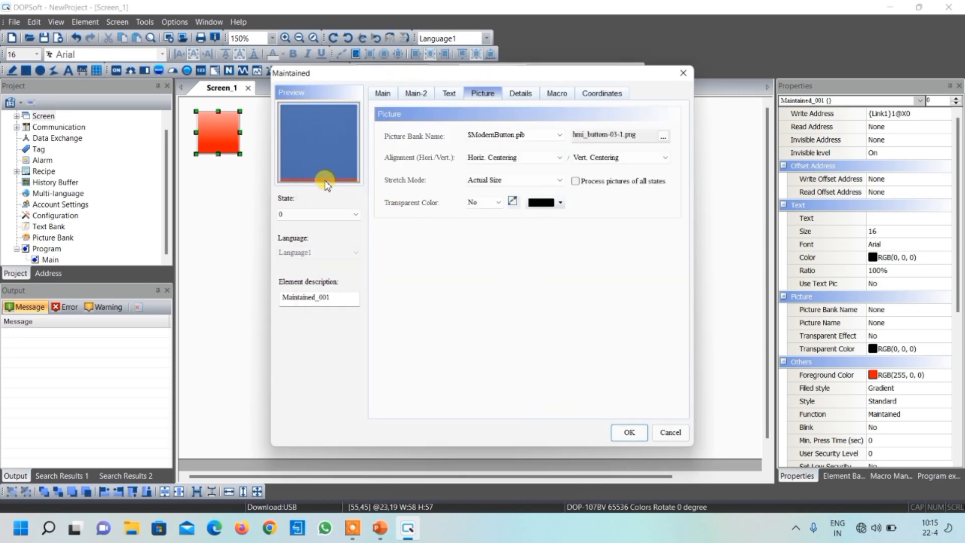
# Set the button's foreground color for state 0 to white (255, 255, 255)
pyautogui.click(336, 215)
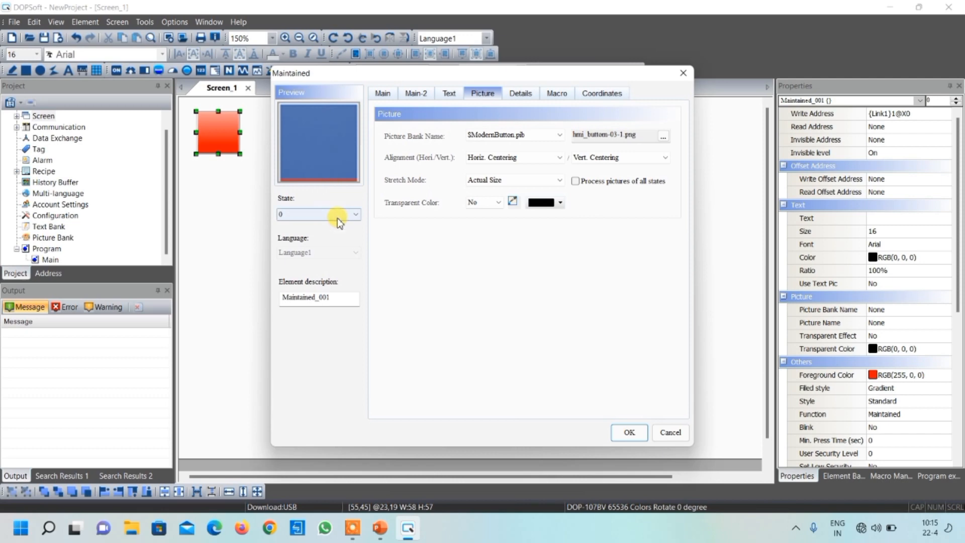
pyautogui.click(338, 215)
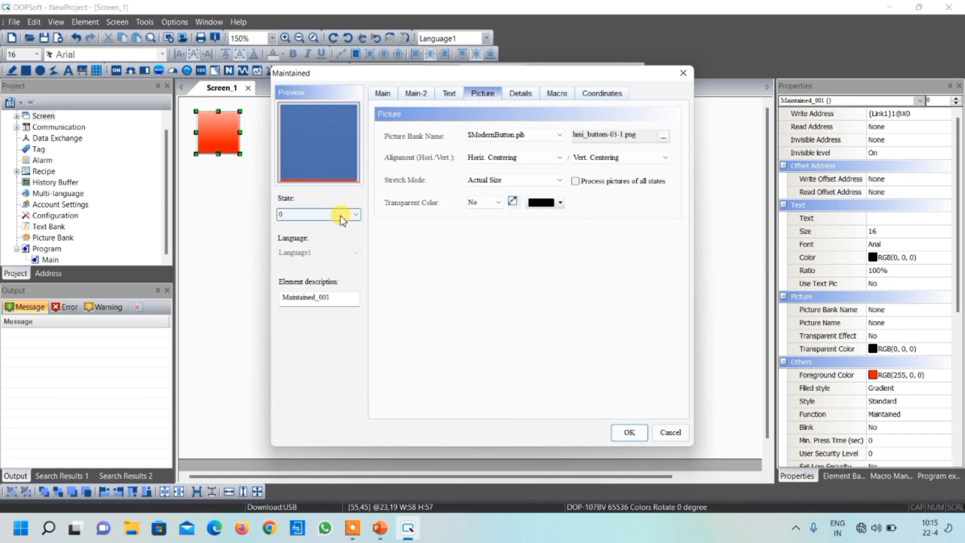
pyautogui.click(382, 94)
pyautogui.click(653, 157)
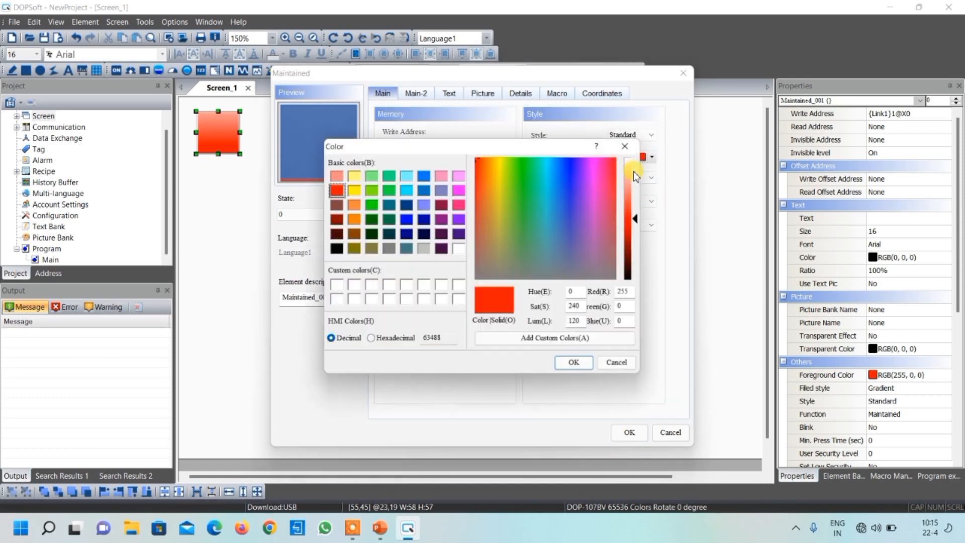
pyautogui.click(458, 248)
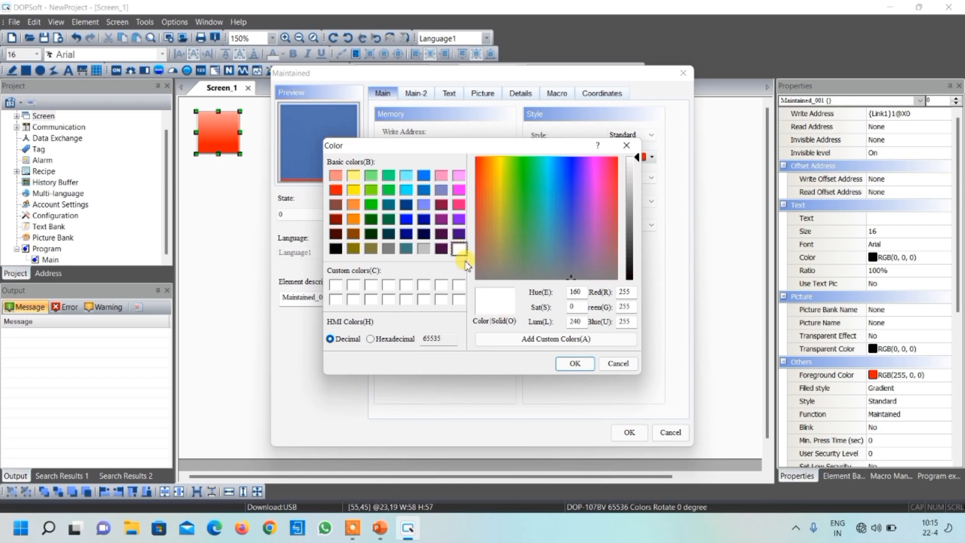
pyautogui.click(574, 363)
# Set the foreground color for state 1 to white and change the button's style to Round
pyautogui.click(337, 233)
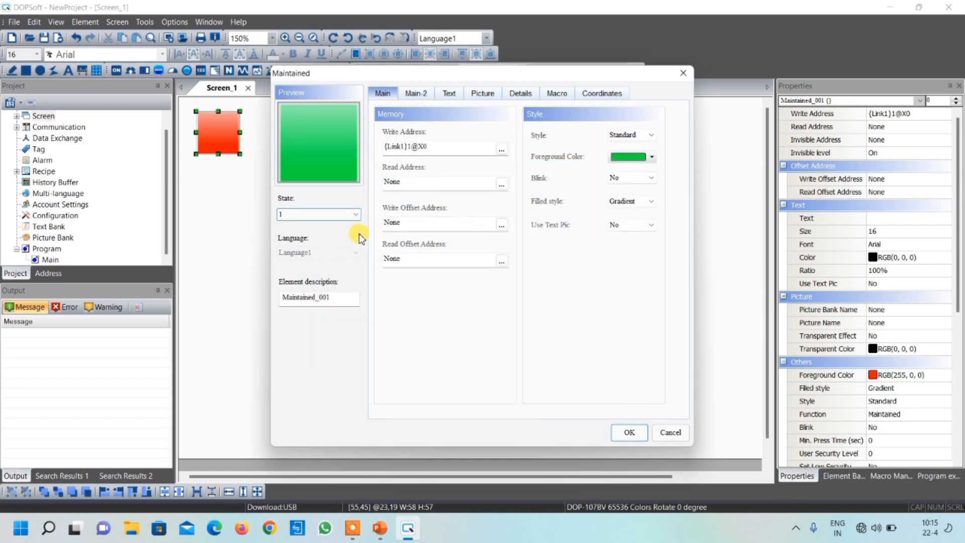
pyautogui.click(648, 157)
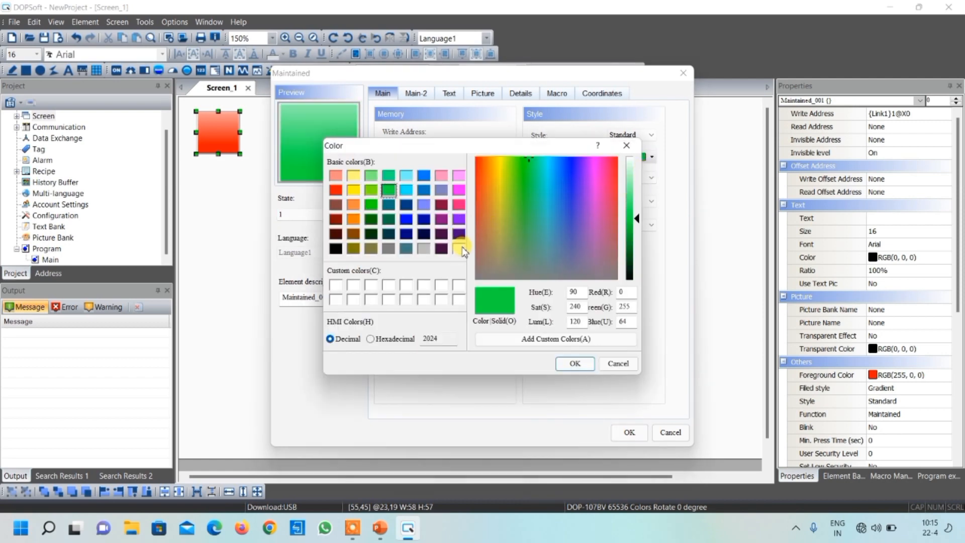
pyautogui.click(573, 362)
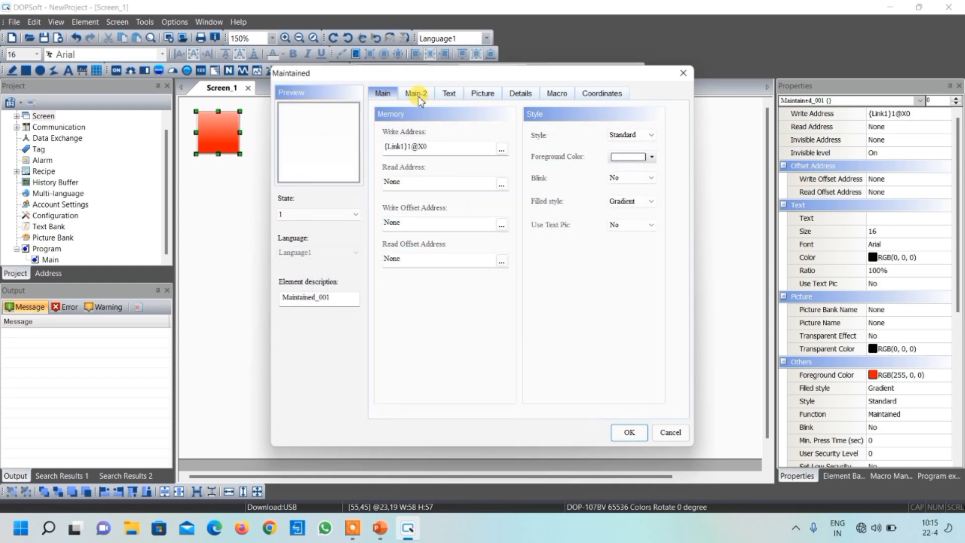
pyautogui.click(642, 135)
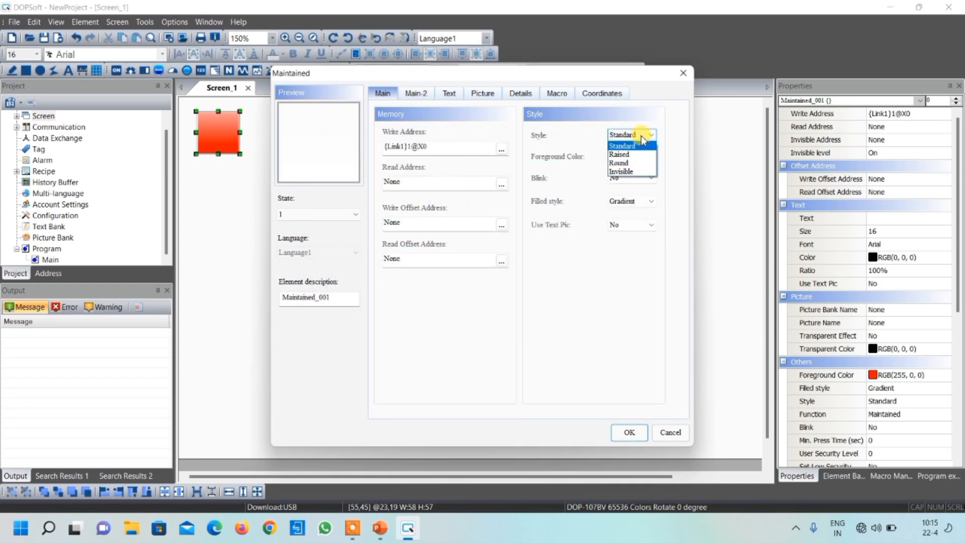
pyautogui.click(628, 163)
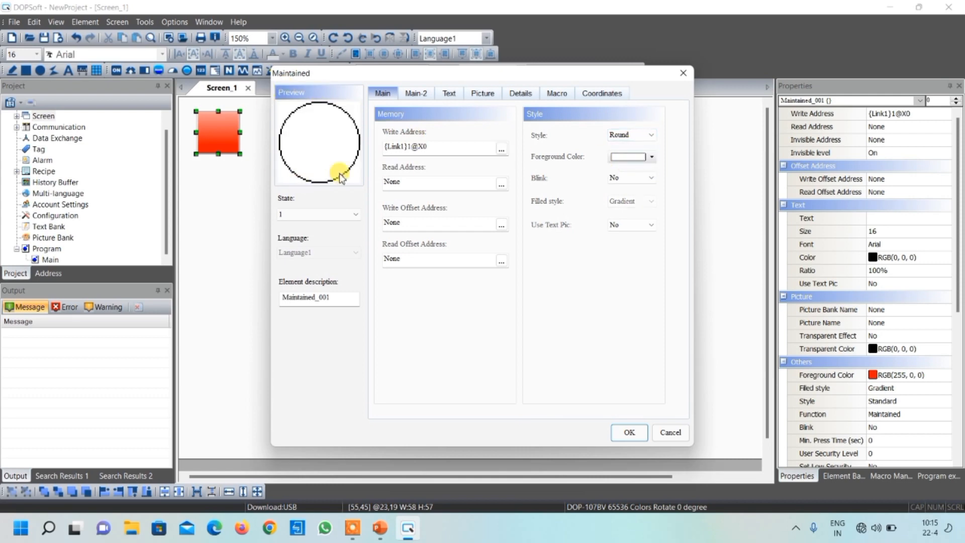
# Assign the picture hmi_buttom-03-1.png from the $ModernButton.pib picture bank to the button's state 1
pyautogui.click(481, 96)
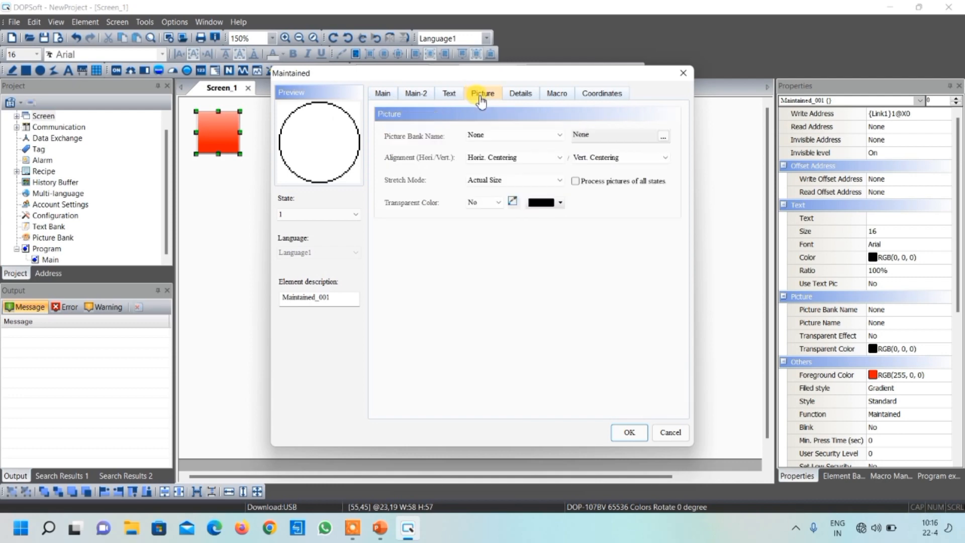
pyautogui.click(498, 134)
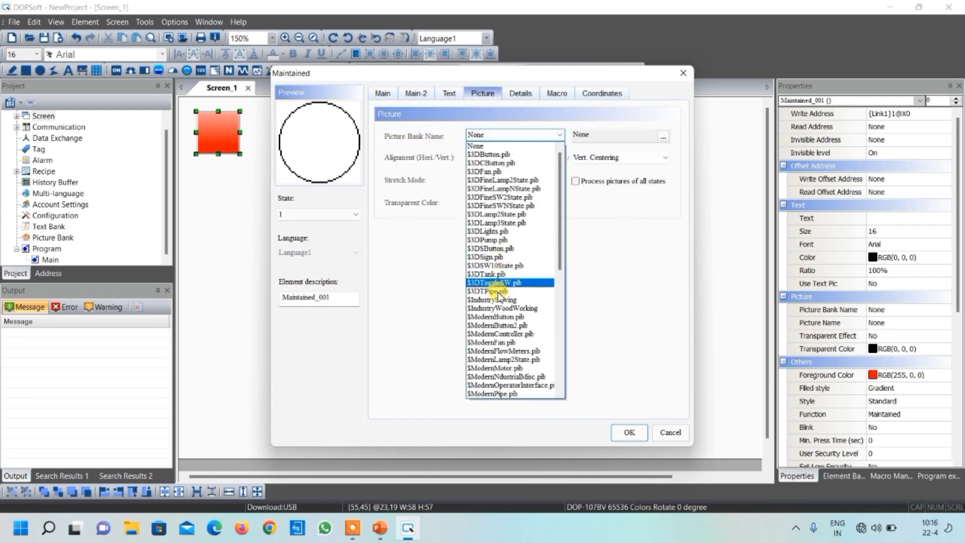
pyautogui.click(500, 313)
pyautogui.scroll(-5, 480, 257)
pyautogui.scroll(5, 480, 256)
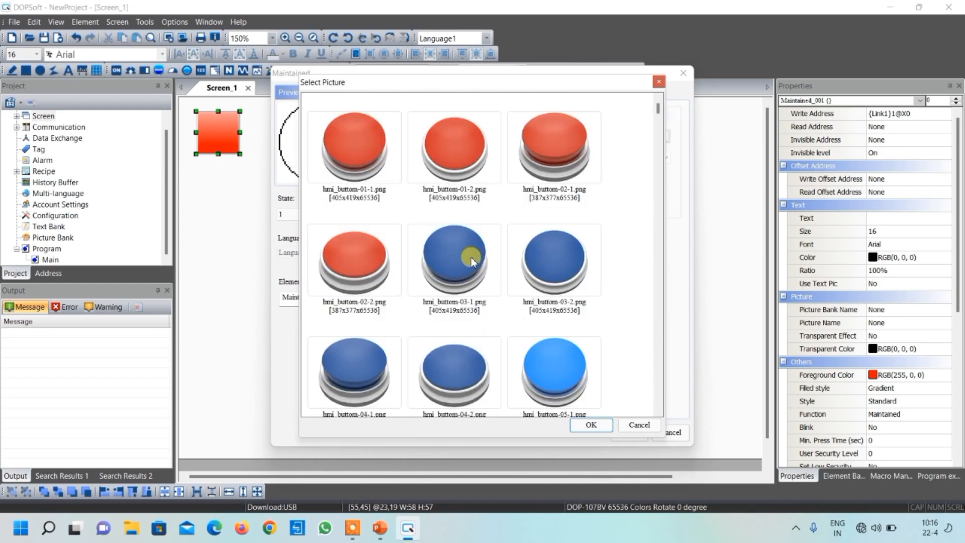
pyautogui.click(483, 251)
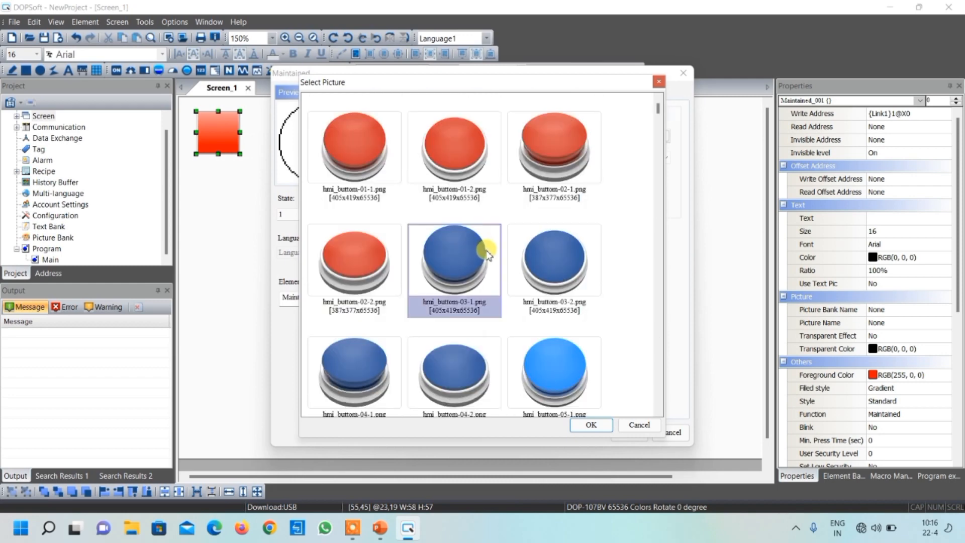
pyautogui.click(585, 424)
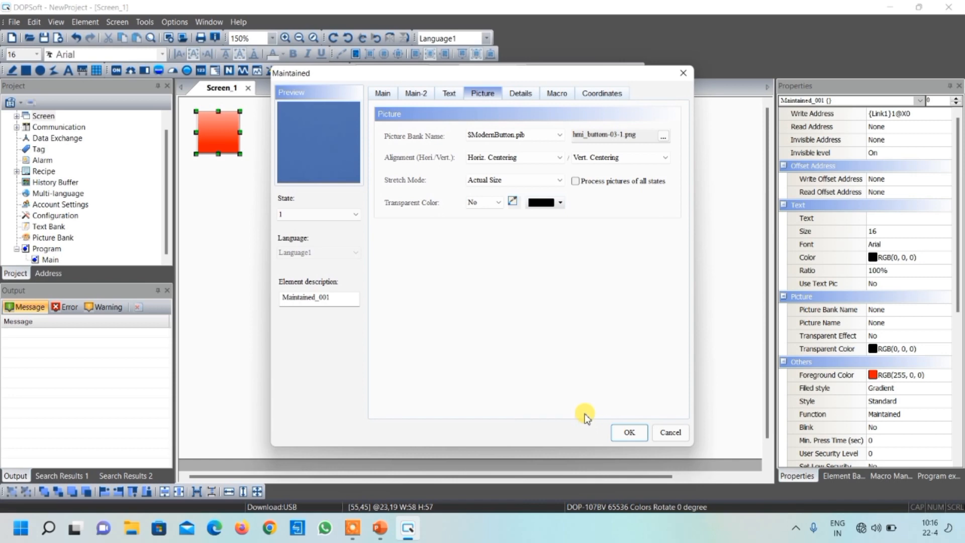
# Set the picture stretch mode to Stretch All for state 1 and for state 0
pyautogui.click(502, 180)
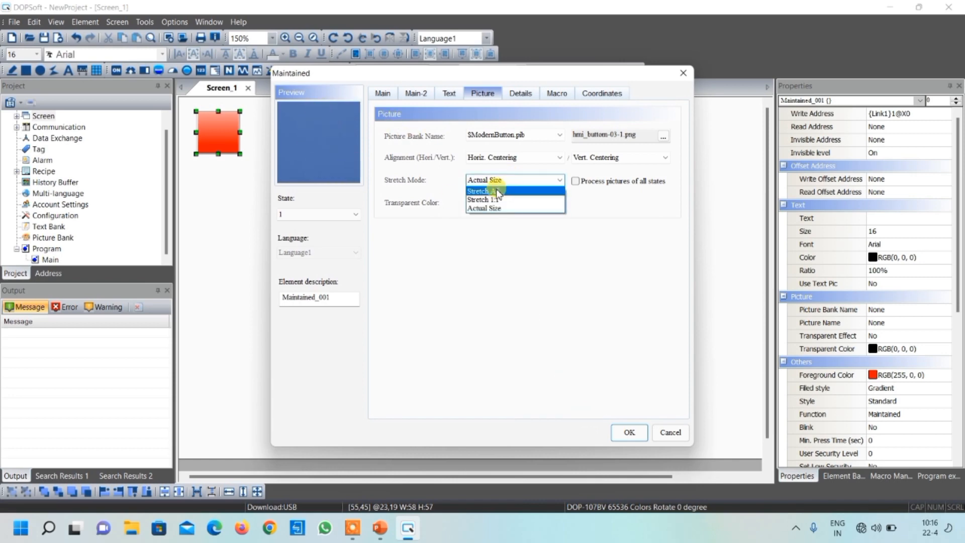
pyautogui.click(496, 190)
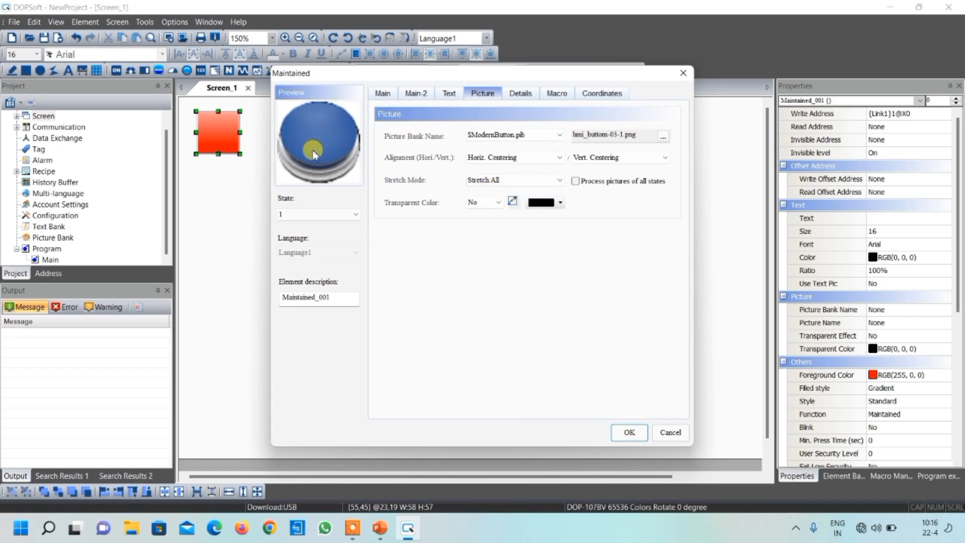
pyautogui.click(347, 211)
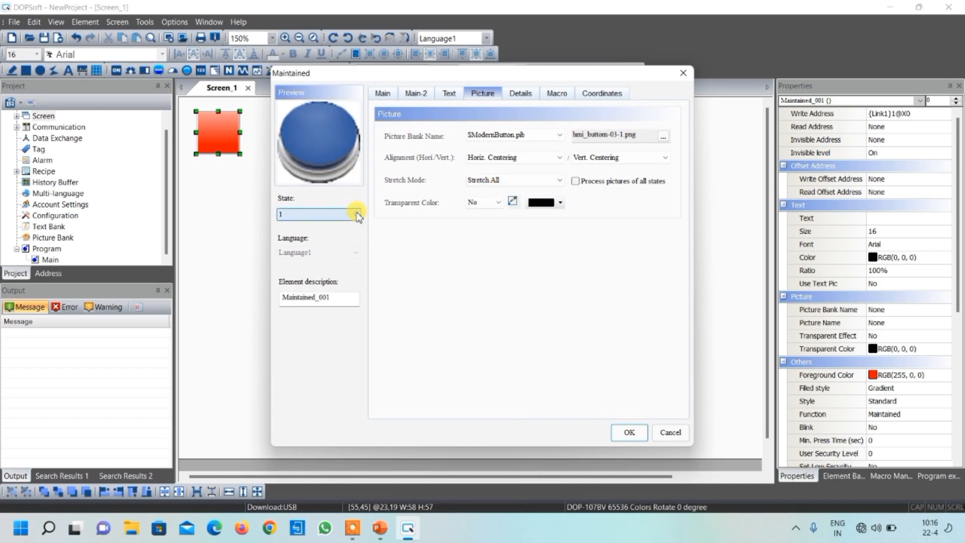
pyautogui.click(345, 213)
pyautogui.click(345, 225)
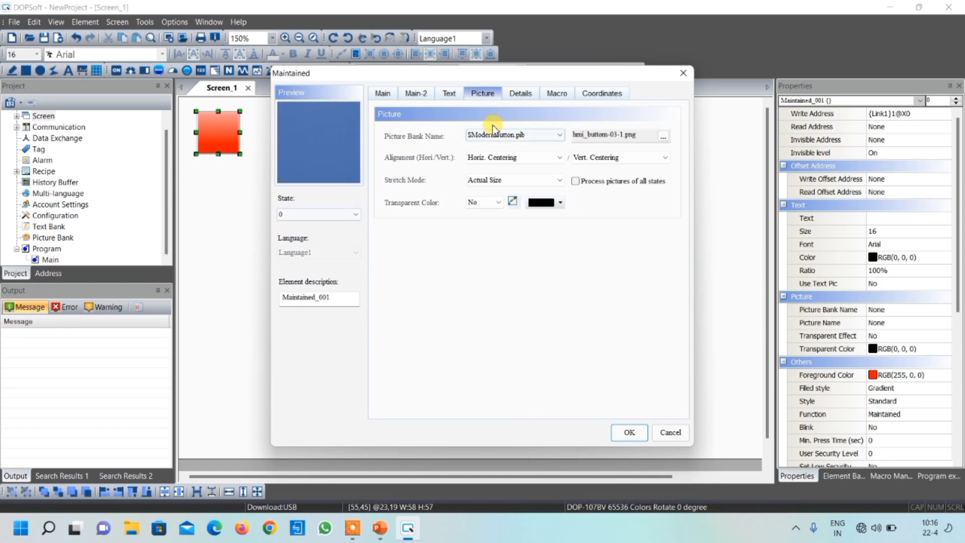
pyautogui.scroll(-1, 499, 182)
pyautogui.click(499, 182)
pyautogui.click(491, 190)
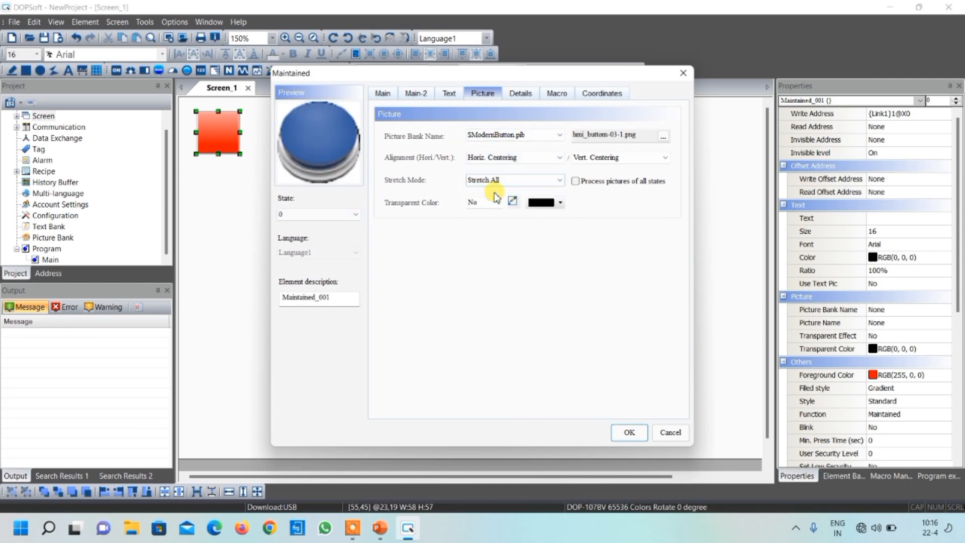
# Replace the picture of the button's state 1 with hmi_buttom-03-2.png from the same picture bank
pyautogui.click(350, 215)
pyautogui.click(346, 227)
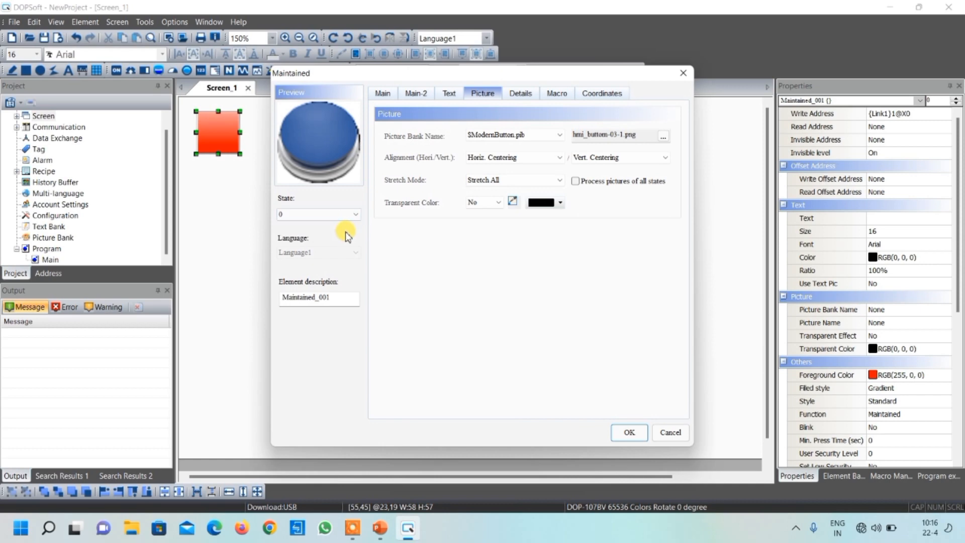
pyautogui.click(345, 212)
pyautogui.click(346, 233)
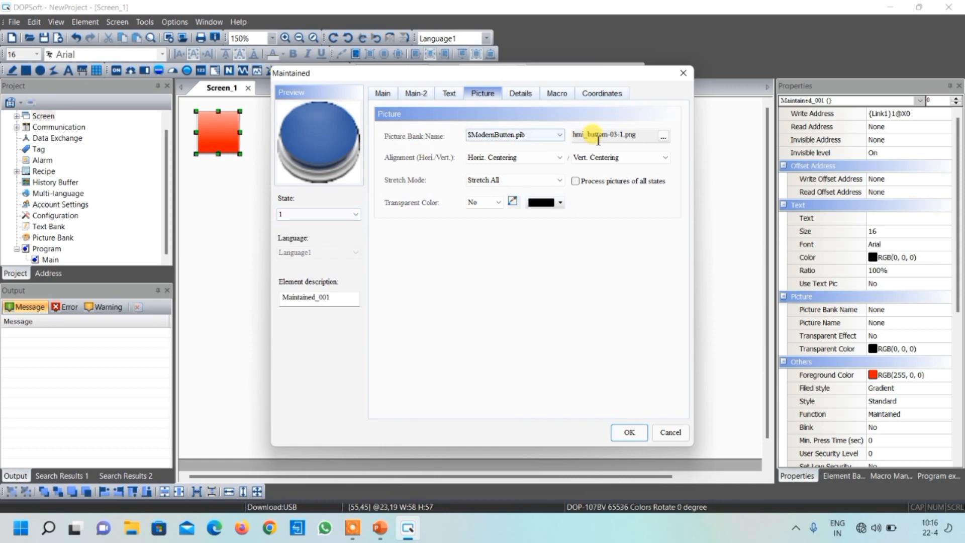
pyautogui.click(663, 137)
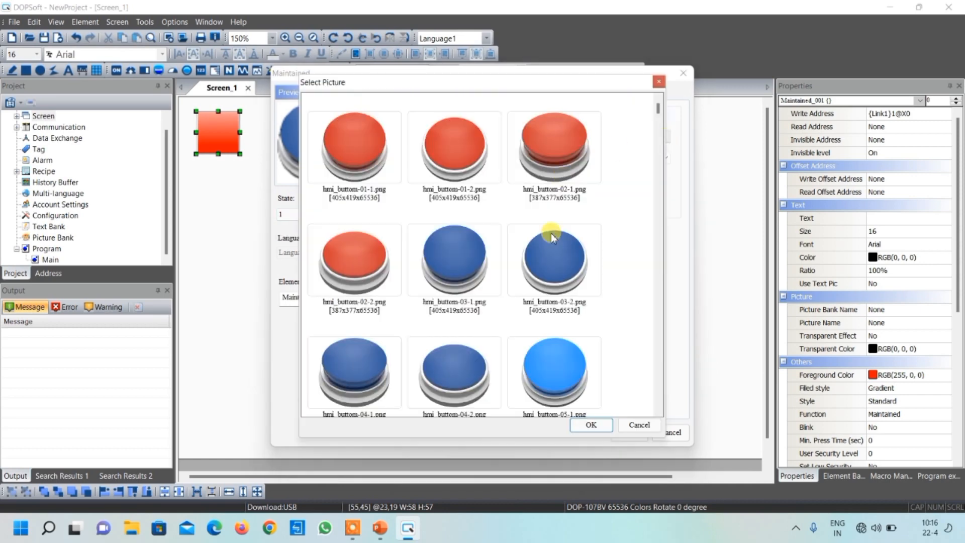
pyautogui.click(553, 273)
pyautogui.click(591, 426)
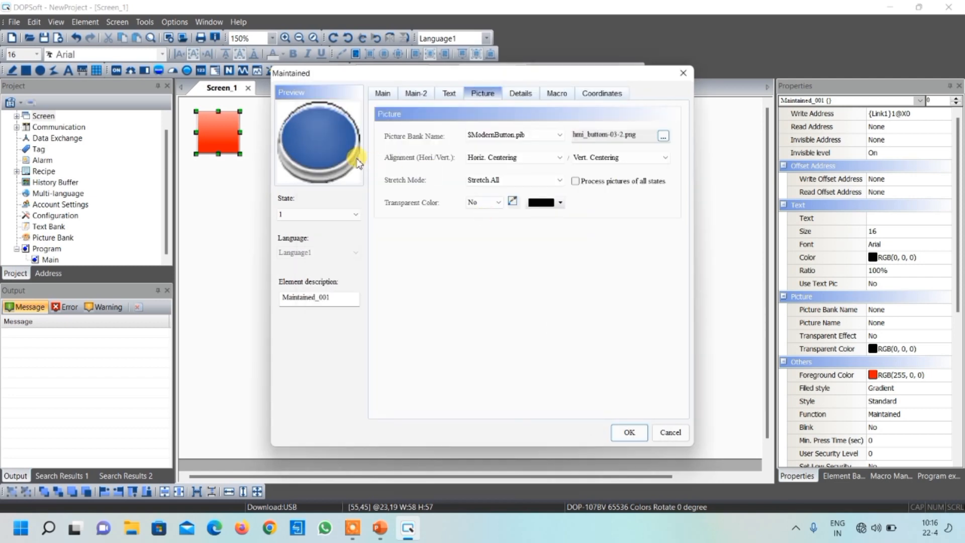
# Apply the button settings, and preview the button on the screen in state 1
pyautogui.click(629, 432)
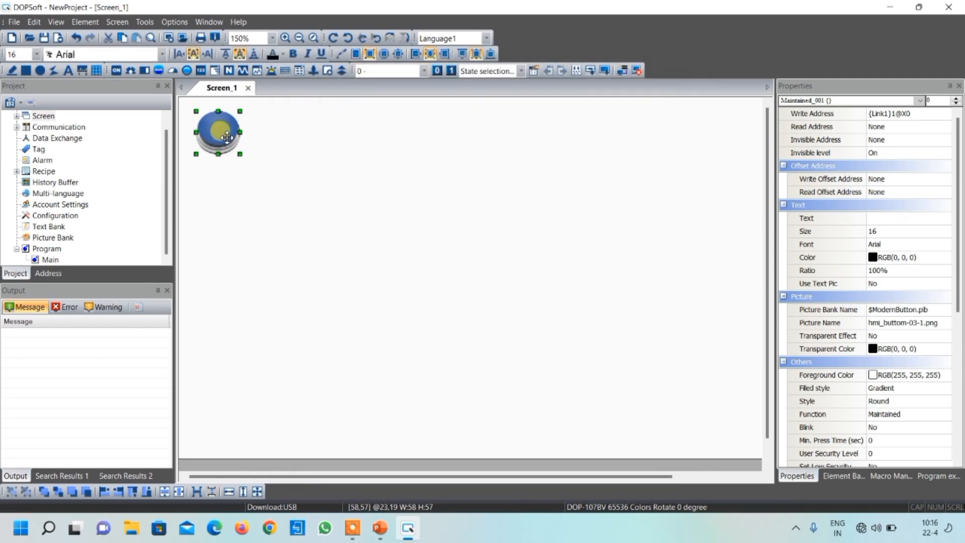
pyautogui.click(450, 71)
pyautogui.click(269, 179)
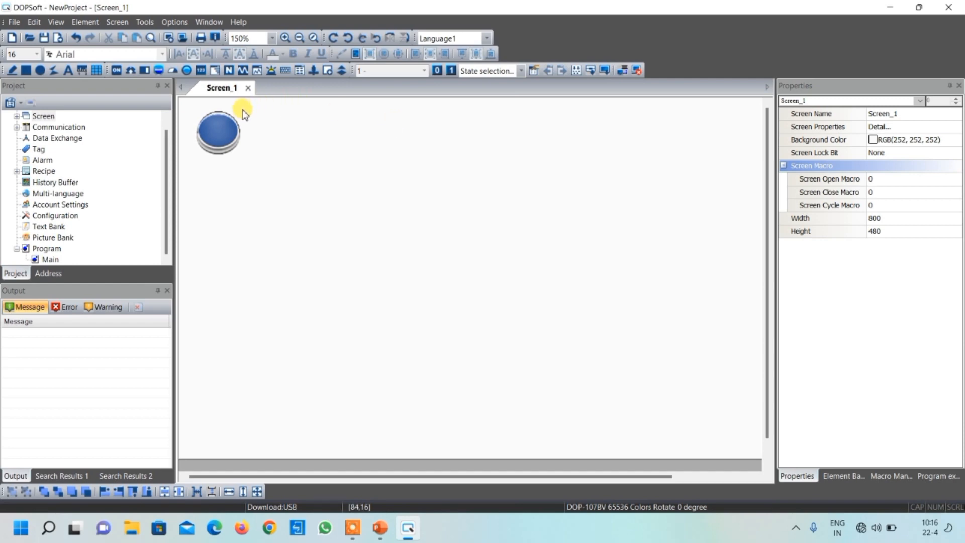
# Duplicate the button into 6 columns and 1 row with a horizontal spacing of 10 pixels, and deselect the copies
pyautogui.rightClick(219, 129)
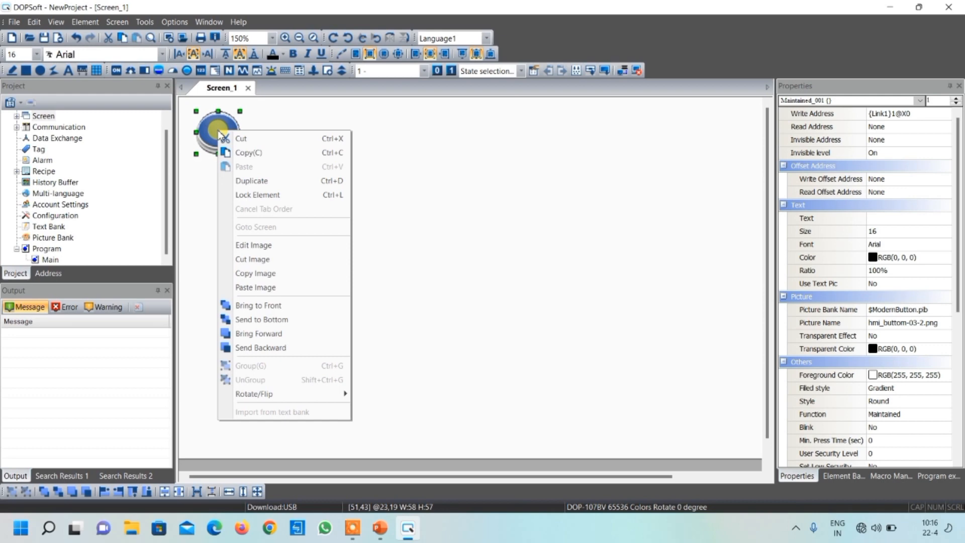
pyautogui.click(255, 180)
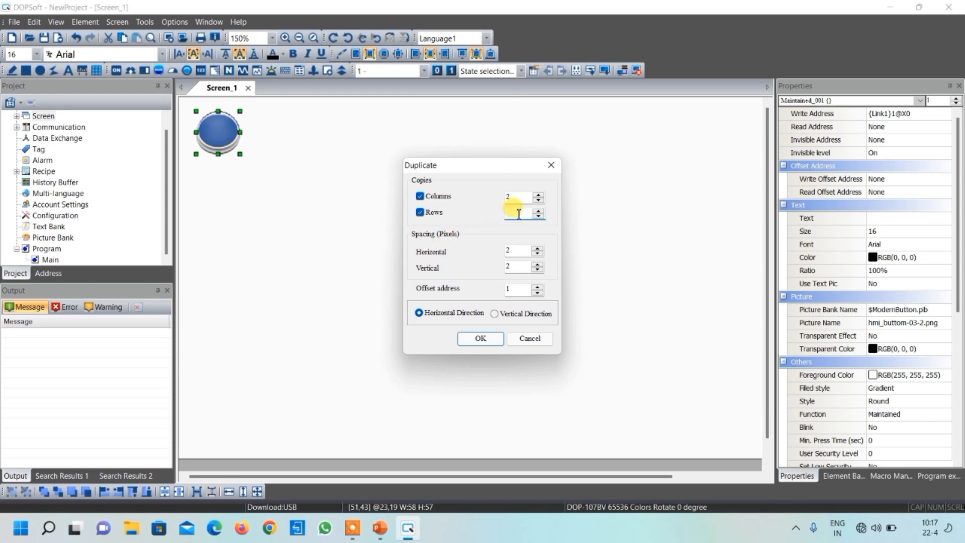
pyautogui.write('1')
pyautogui.click(516, 197)
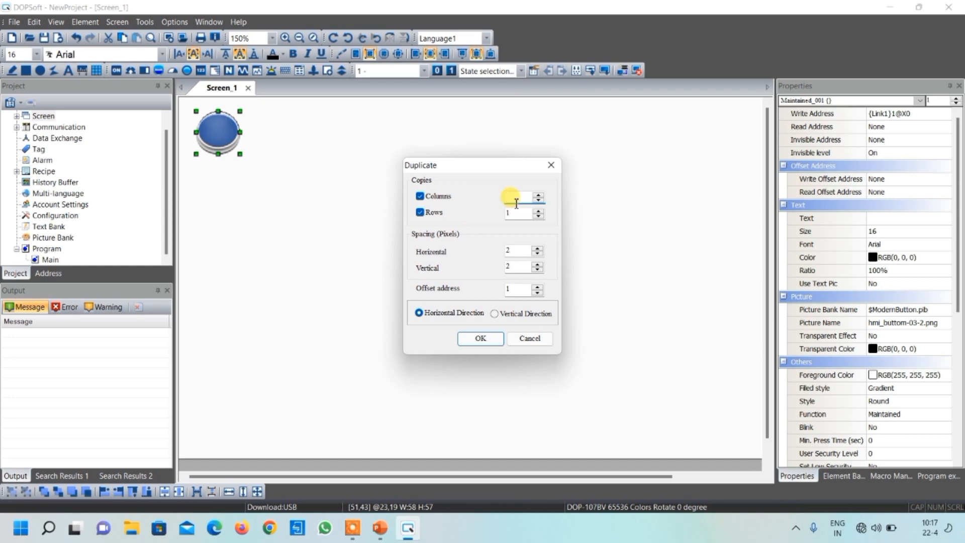
pyautogui.write('6')
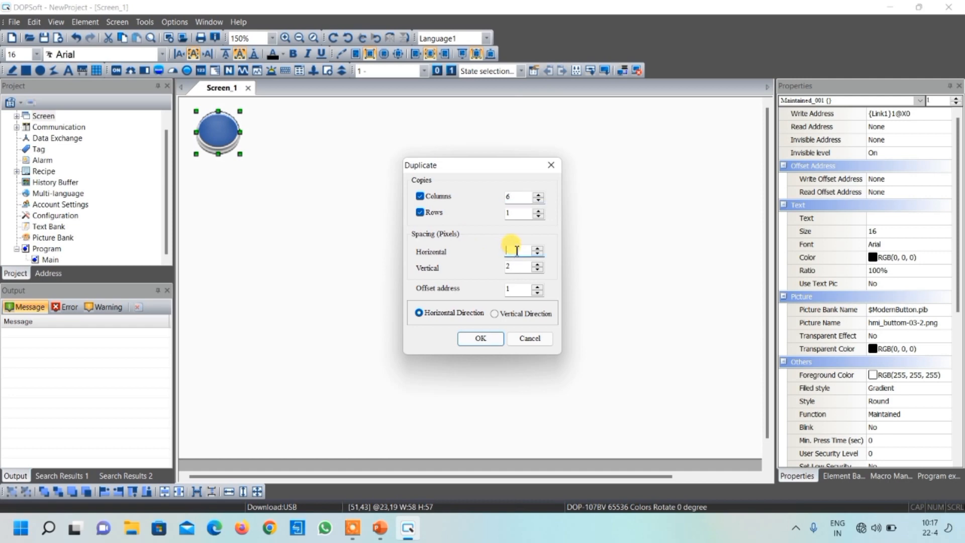
pyautogui.write('10')
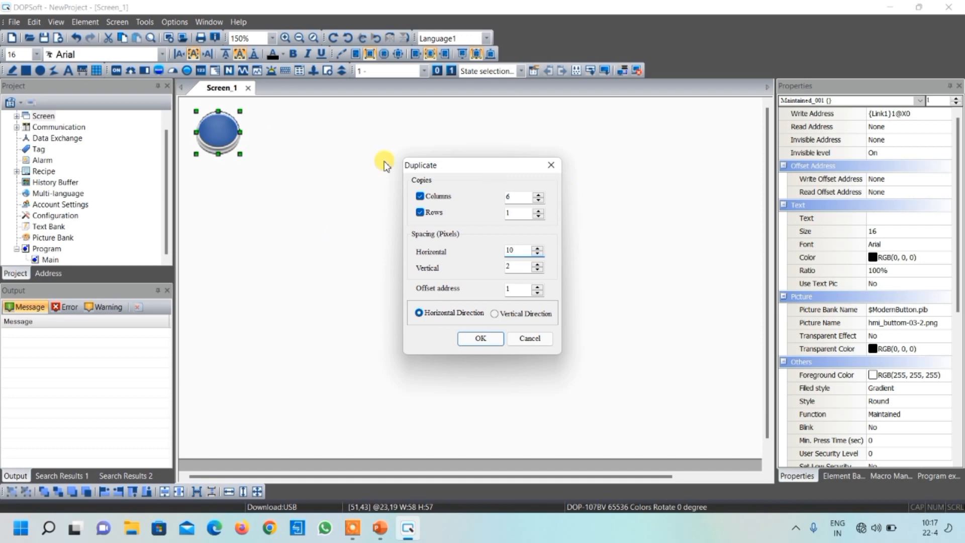
pyautogui.click(480, 338)
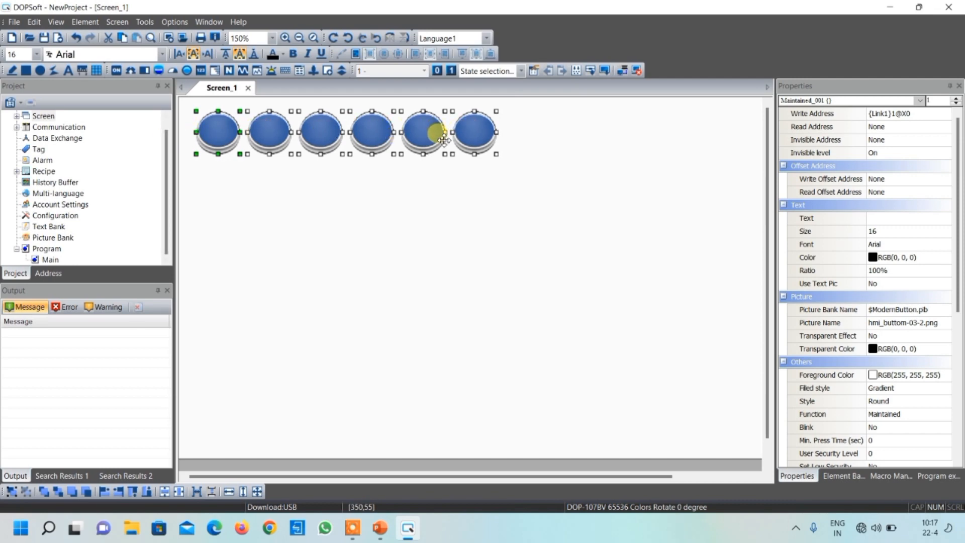
pyautogui.click(415, 198)
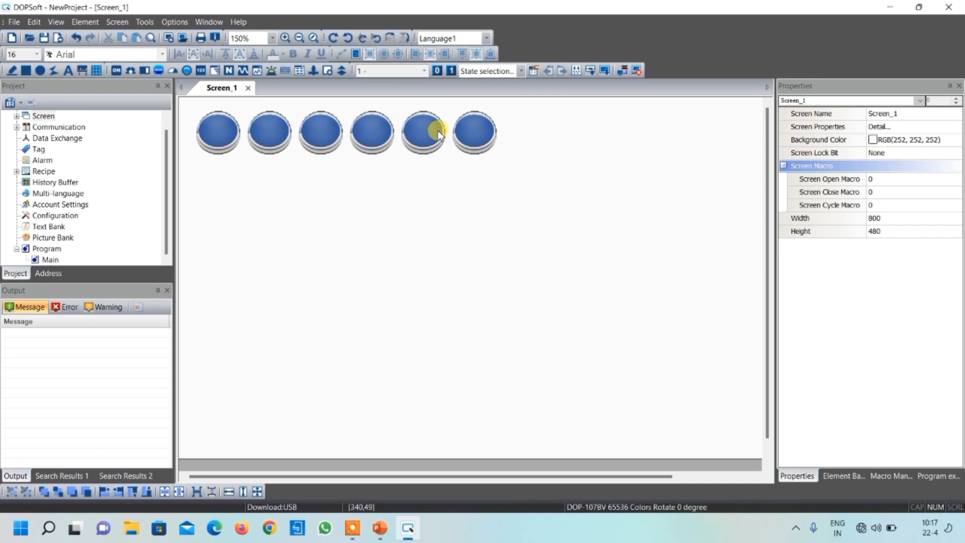
# Check the write addresses of the first, second and last buttons in the row
pyautogui.click(274, 131)
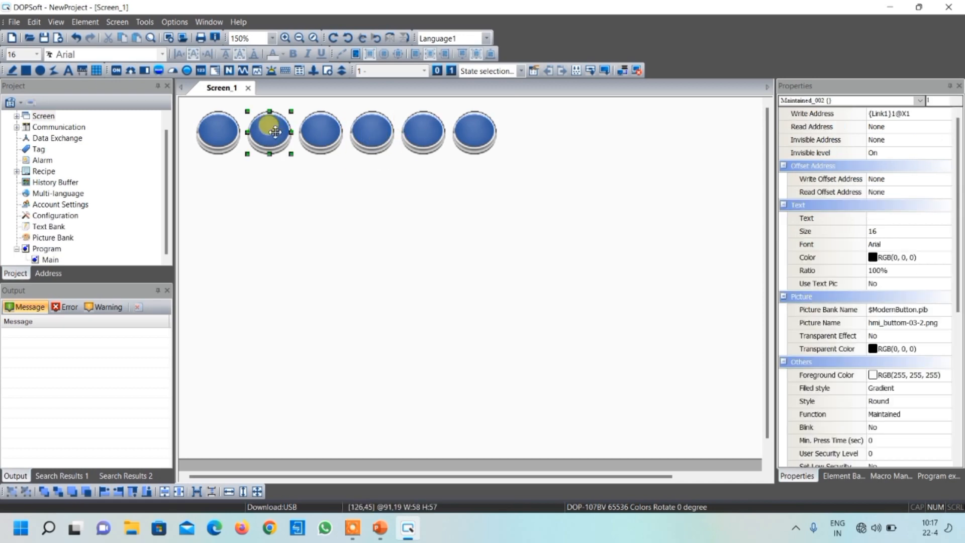
pyautogui.click(220, 129)
pyautogui.click(266, 125)
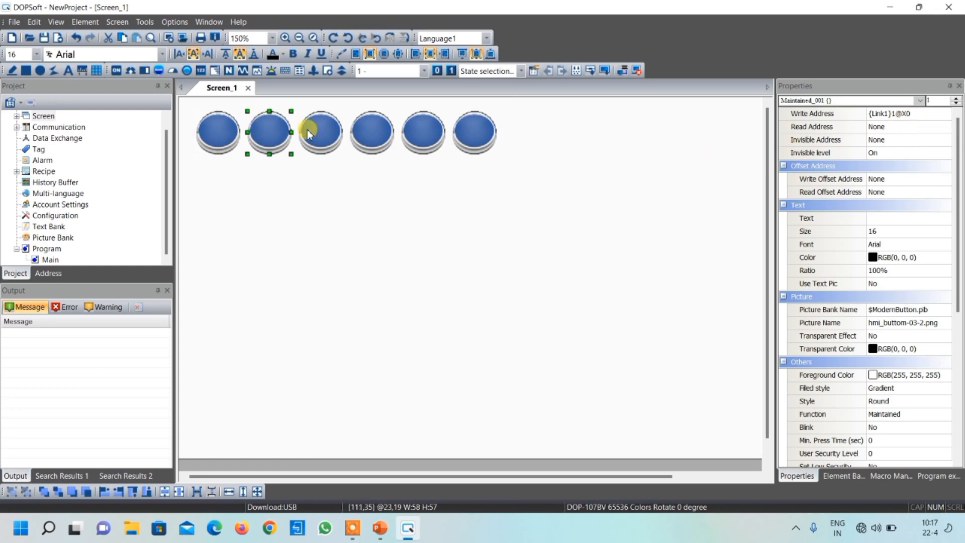
pyautogui.click(470, 127)
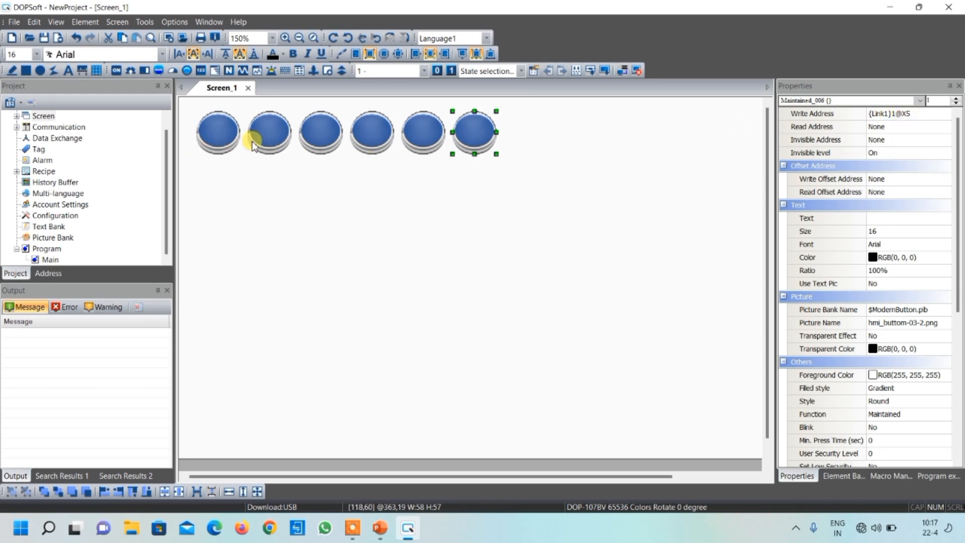
# Draw a momentary button about 51 by 49 pixels just after the last blue button in the row
pyautogui.click(445, 183)
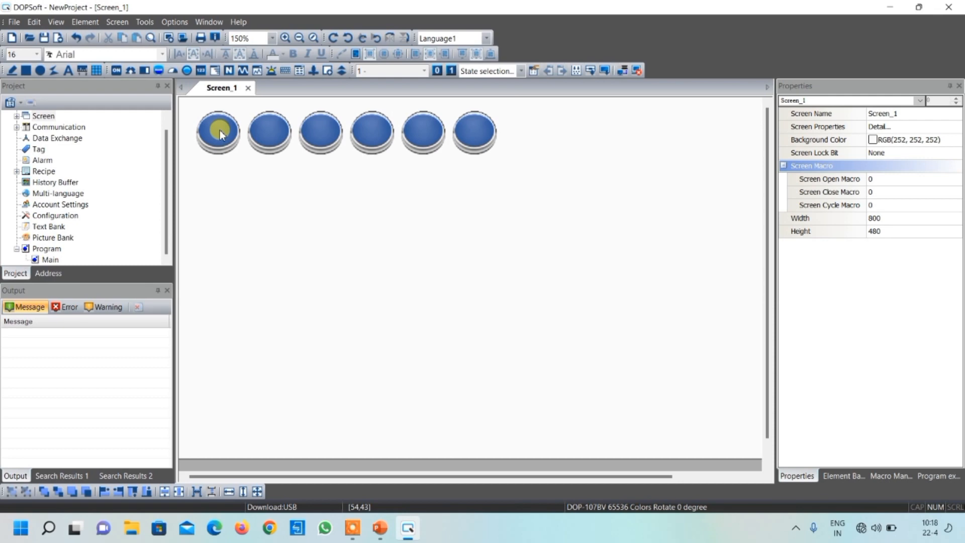
pyautogui.click(125, 72)
pyautogui.click(132, 114)
pyautogui.moveTo(518, 114)
pyautogui.mouseDown()
pyautogui.moveTo(519, 135)
pyautogui.moveTo(556, 152)
pyautogui.mouseUp()
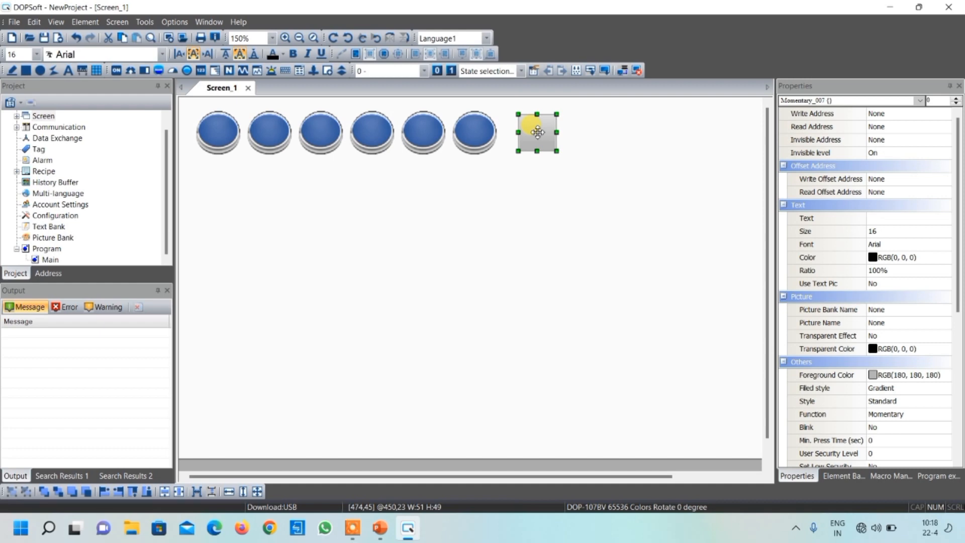
# Set the momentary button's write address to device X, address 6, on Link1
pyautogui.doubleClick(544, 132)
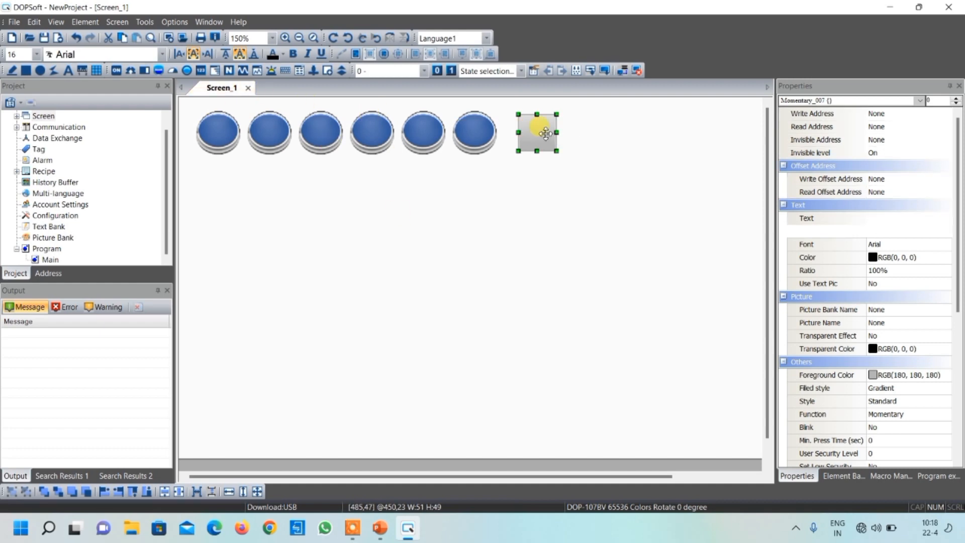
pyautogui.click(501, 148)
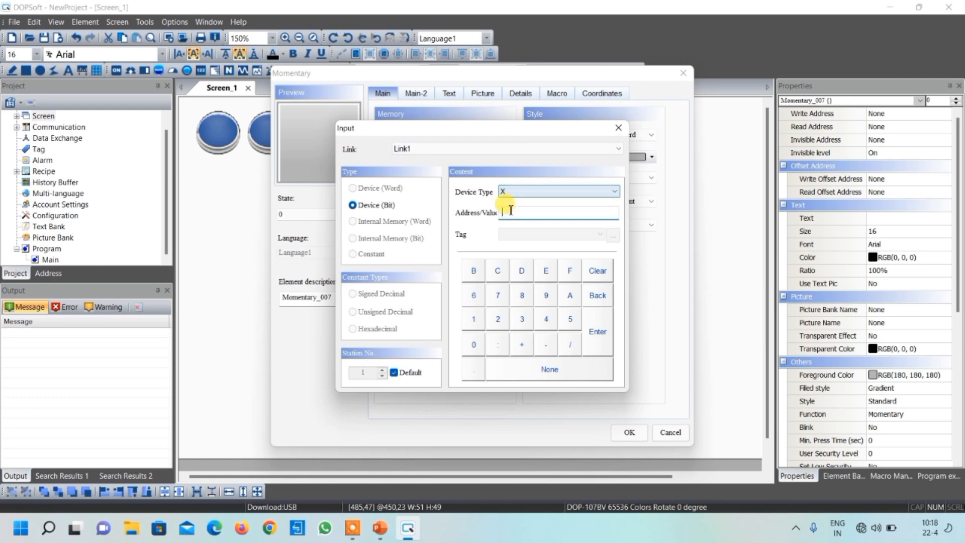
pyautogui.write('6')
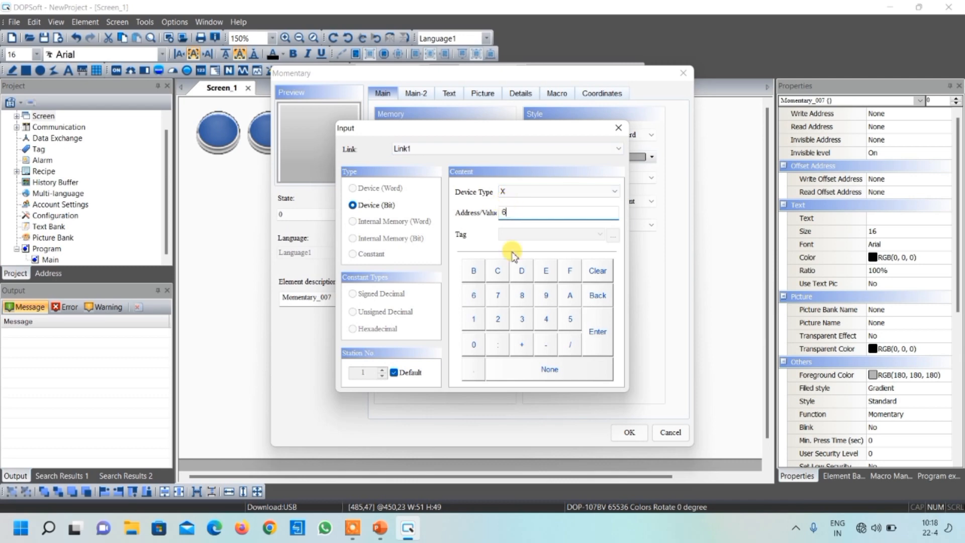
pyautogui.click(597, 332)
pyautogui.click(482, 94)
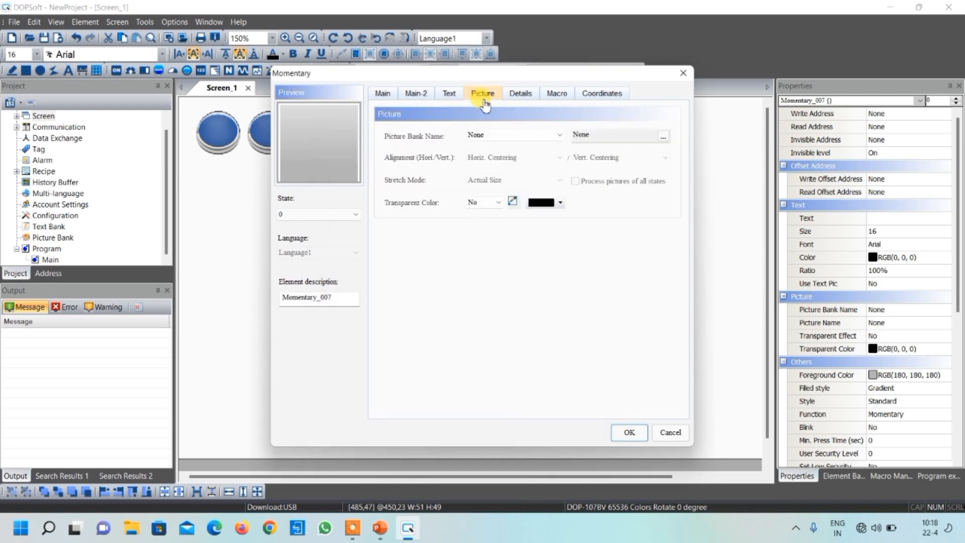
pyautogui.click(517, 135)
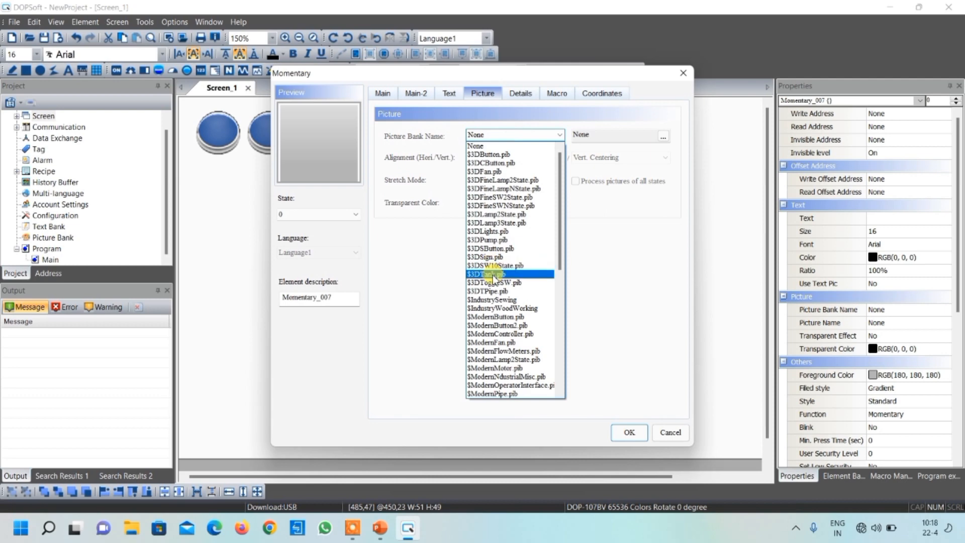
pyautogui.click(385, 95)
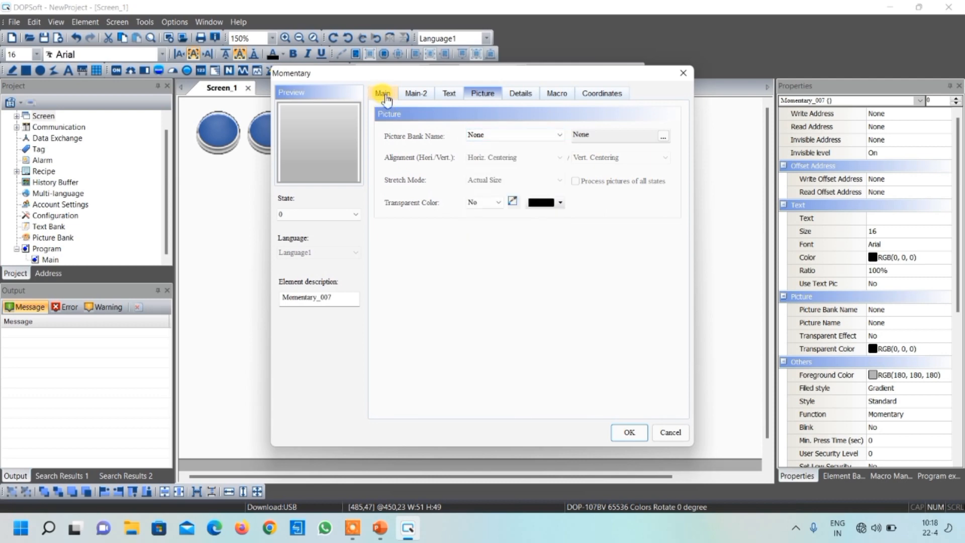
# Set the momentary button's style to Round
pyautogui.click(384, 95)
pyautogui.click(634, 136)
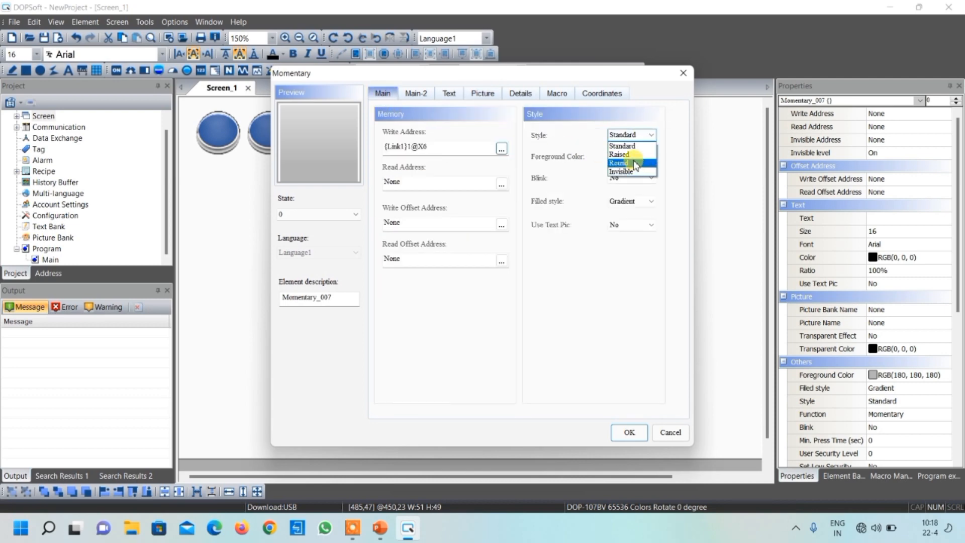
pyautogui.click(634, 161)
# Give state 0 of the momentary button the picture hmi_buttom-12-1.png from $ModernButton.pib, with stretch mode Stretch All
pyautogui.click(482, 95)
pyautogui.click(502, 135)
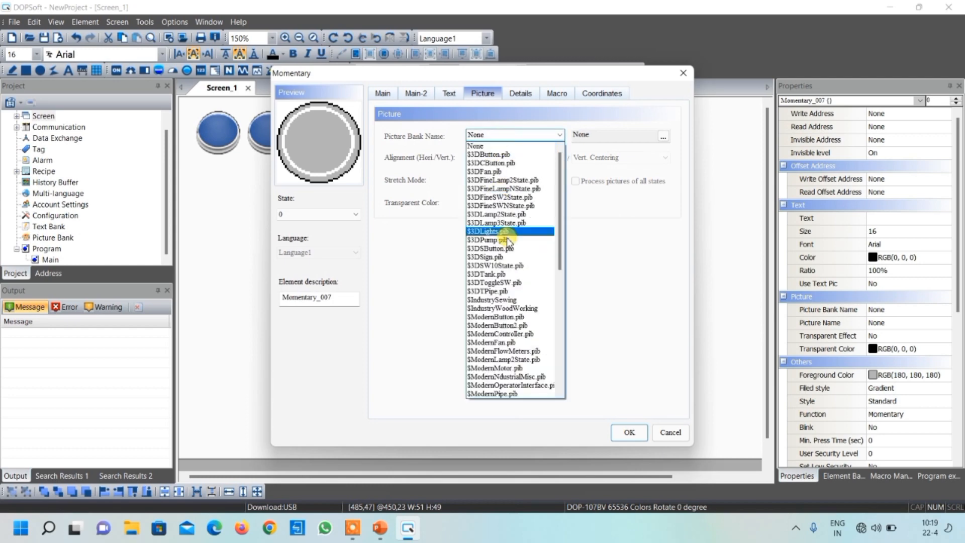
pyautogui.click(502, 316)
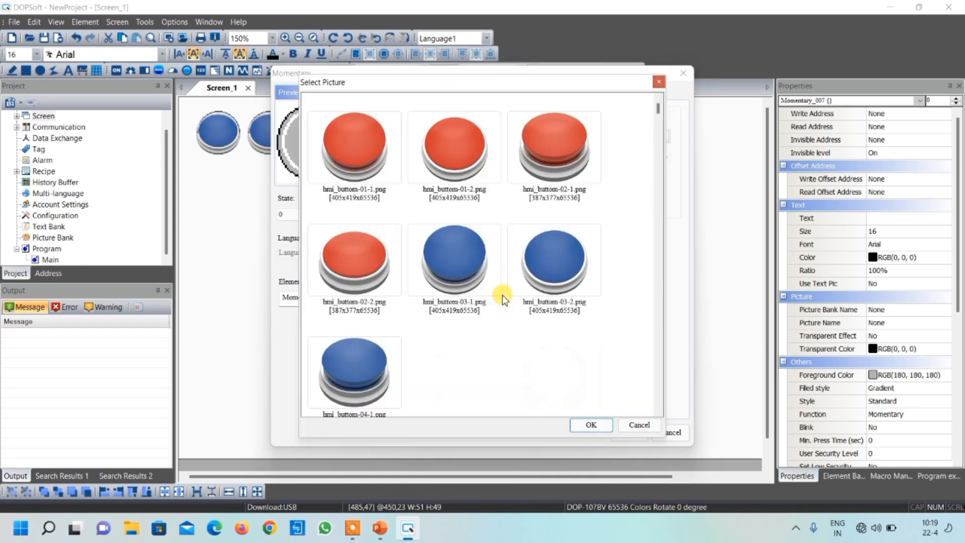
pyautogui.scroll(-5, 442, 253)
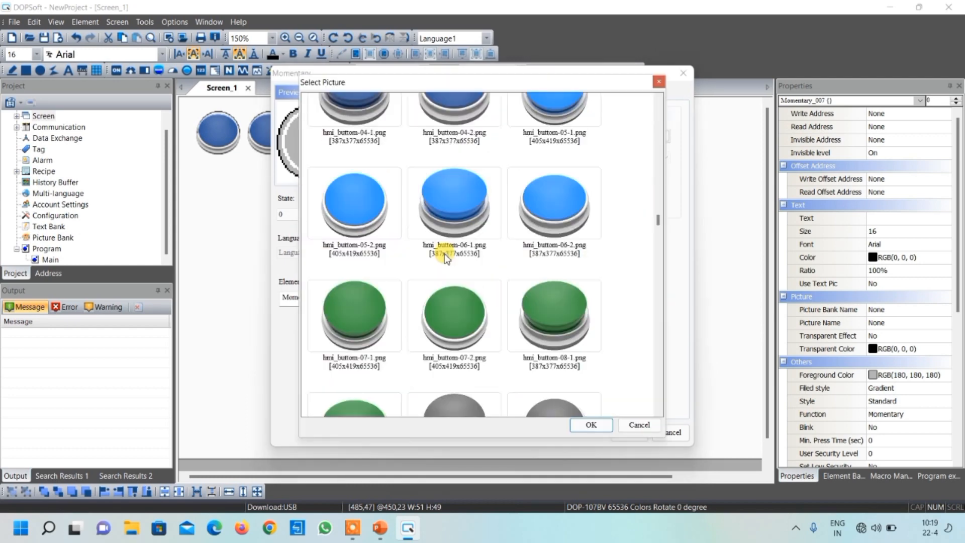
pyautogui.scroll(-5, 444, 254)
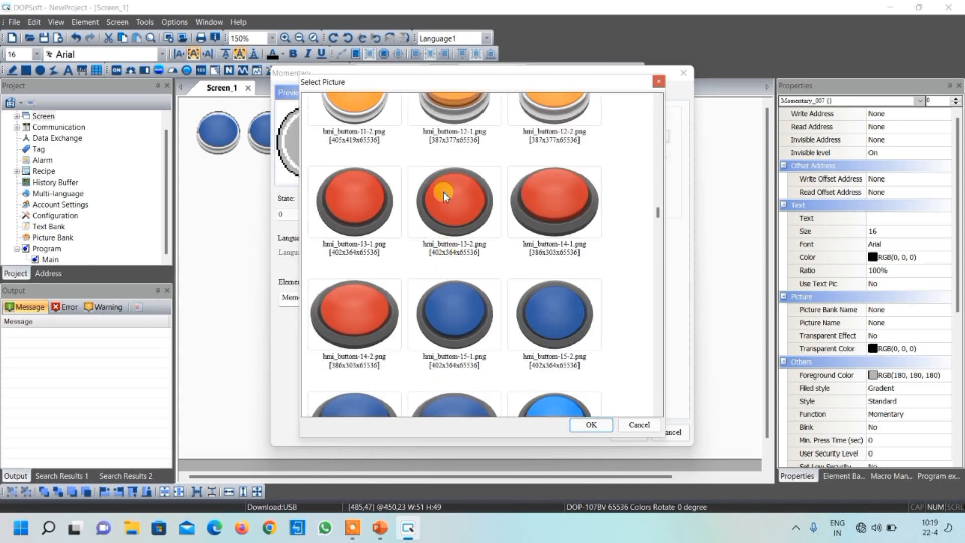
pyautogui.click(458, 131)
pyautogui.click(583, 424)
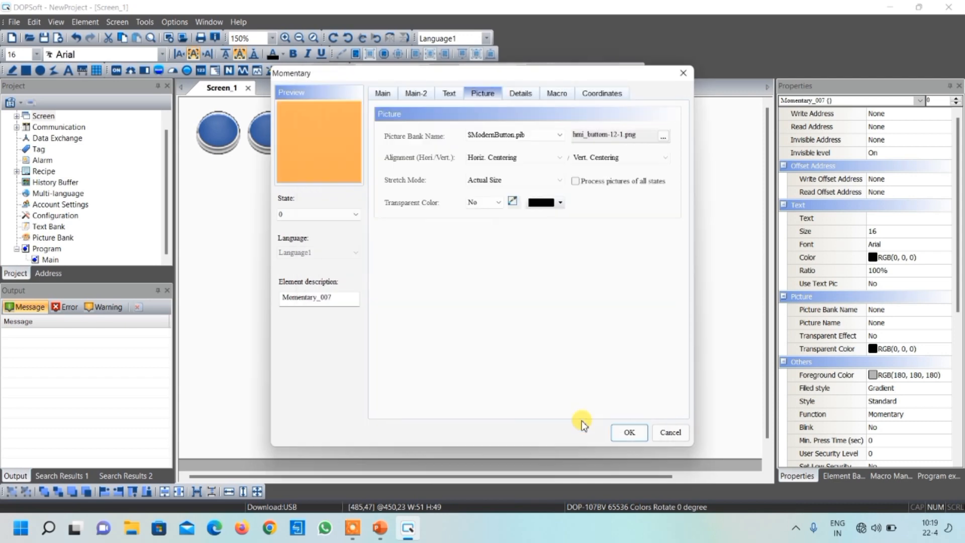
pyautogui.click(472, 180)
pyautogui.click(477, 192)
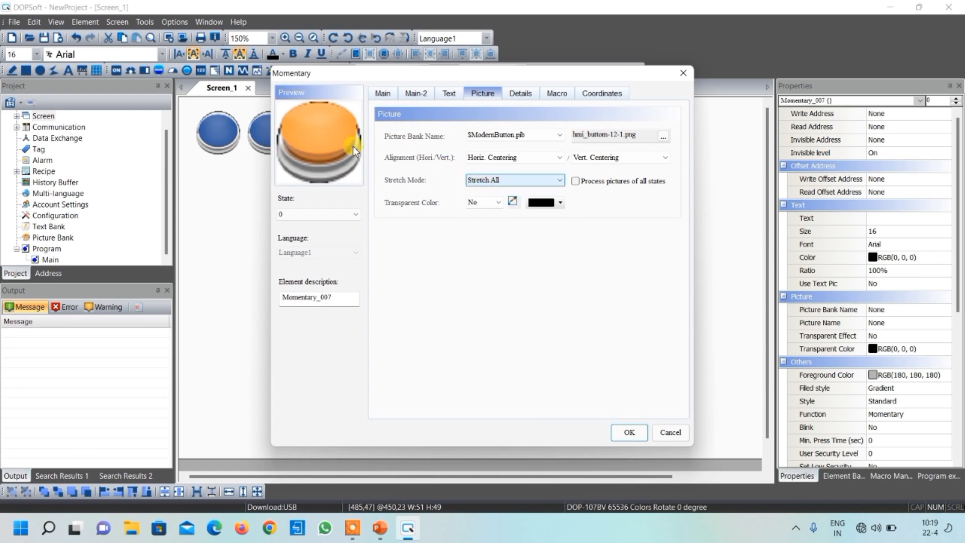
# Give state 1 the picture hmi_buttom-12-2.png from $ModernButton.pib with Stretch All, apply the button settings, and deselect the button
pyautogui.click(336, 214)
pyautogui.click(292, 231)
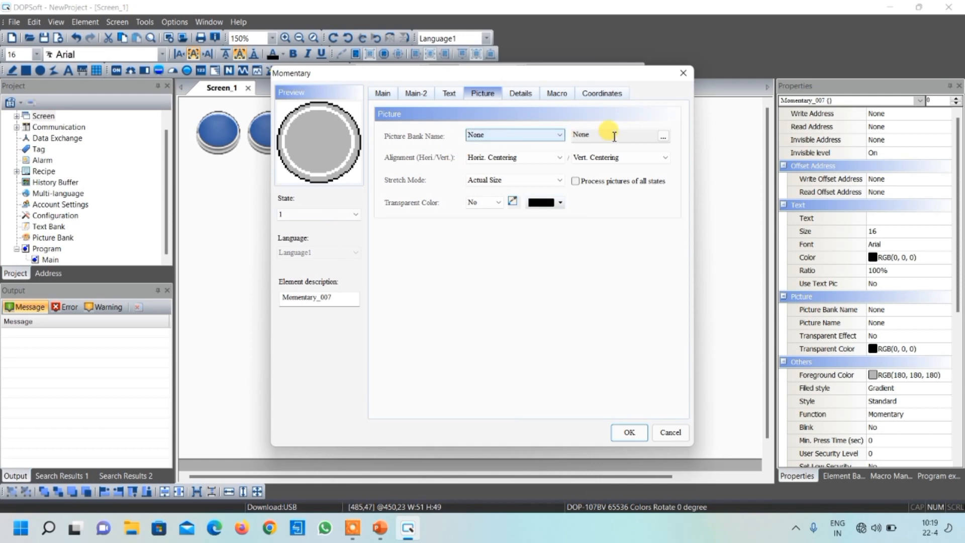
pyautogui.click(552, 135)
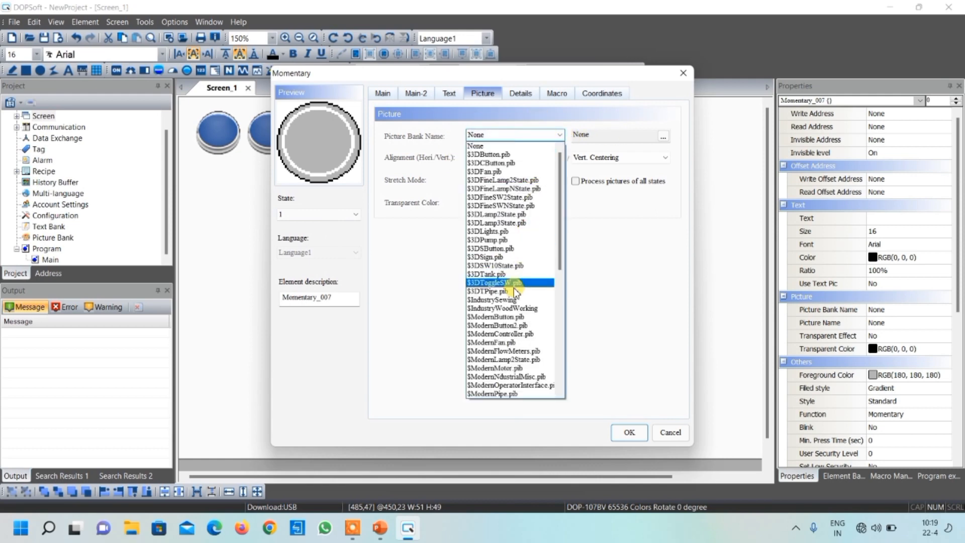
pyautogui.click(514, 315)
pyautogui.scroll(-5, 541, 225)
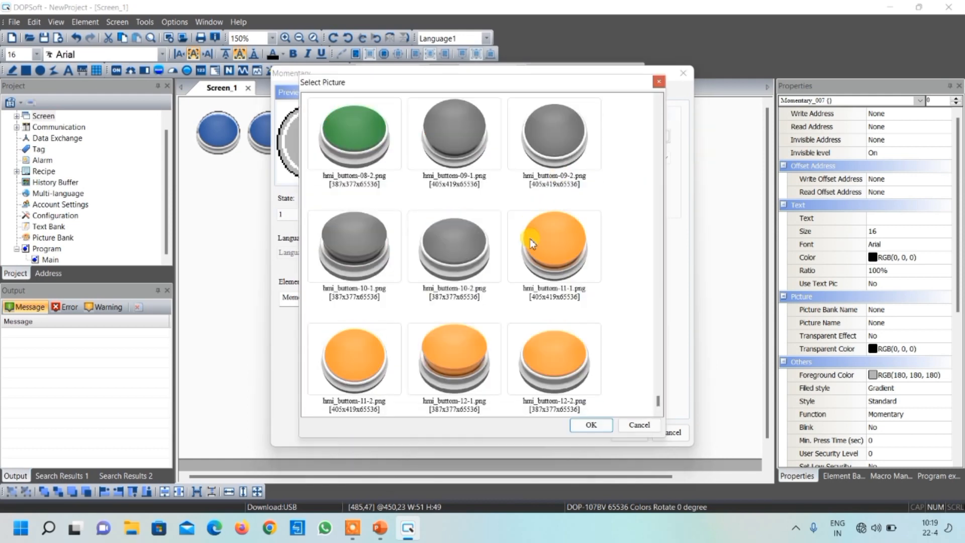
pyautogui.click(551, 333)
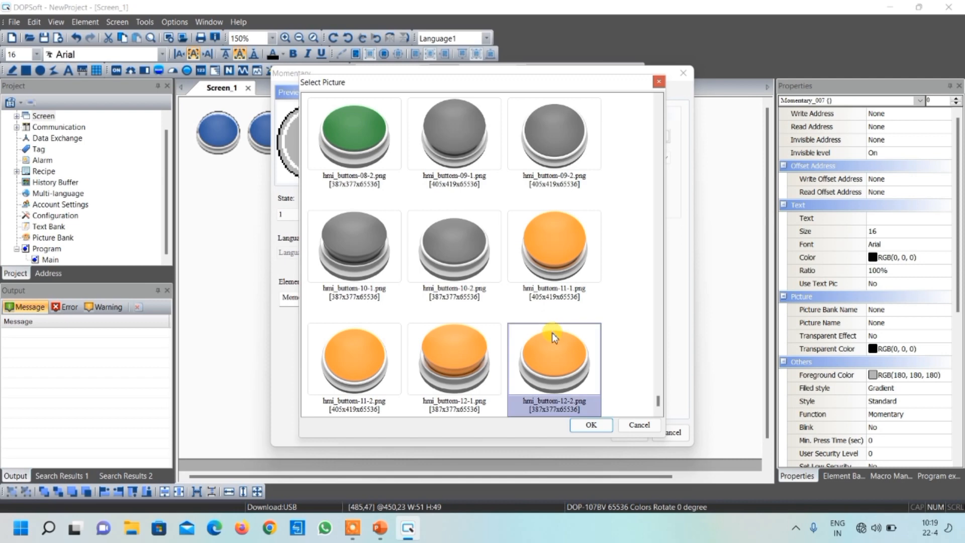
pyautogui.click(591, 425)
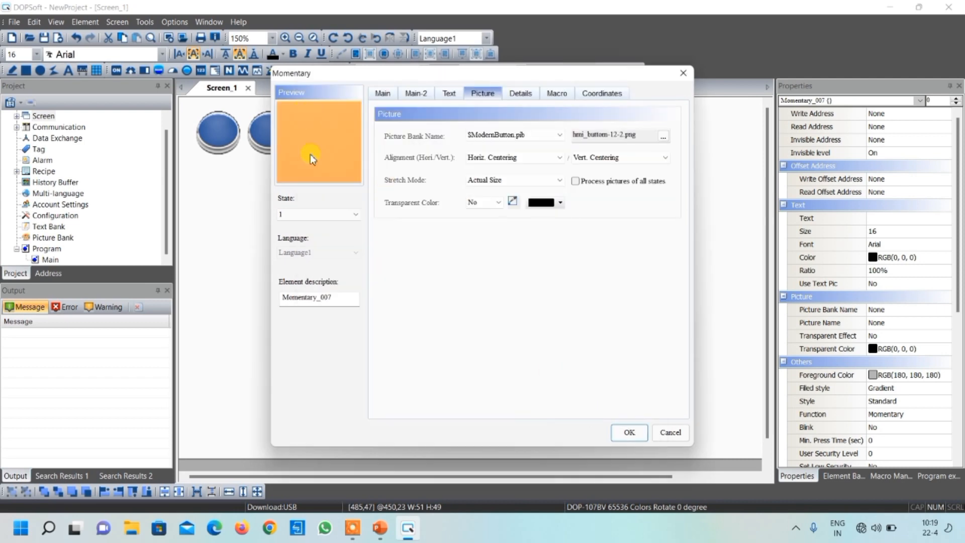
pyautogui.click(481, 181)
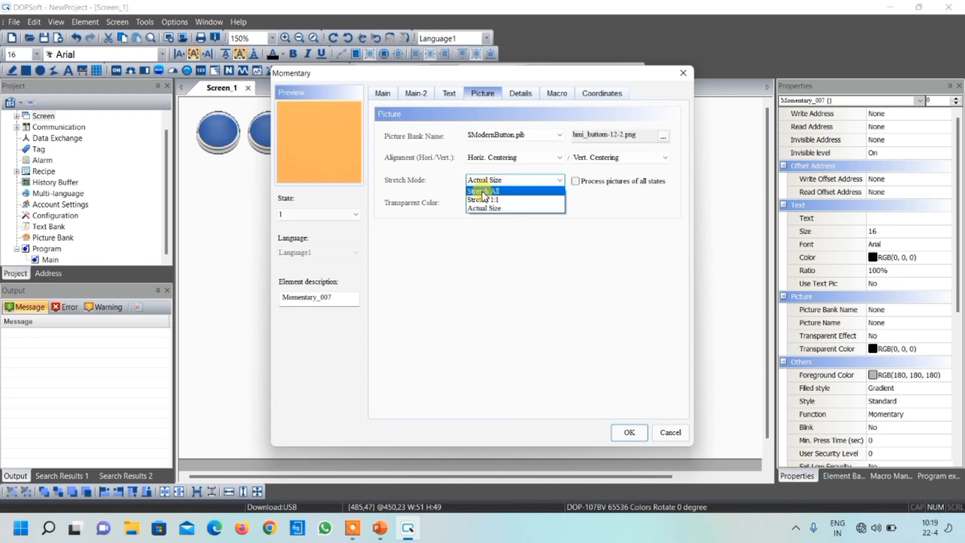
pyautogui.click(482, 192)
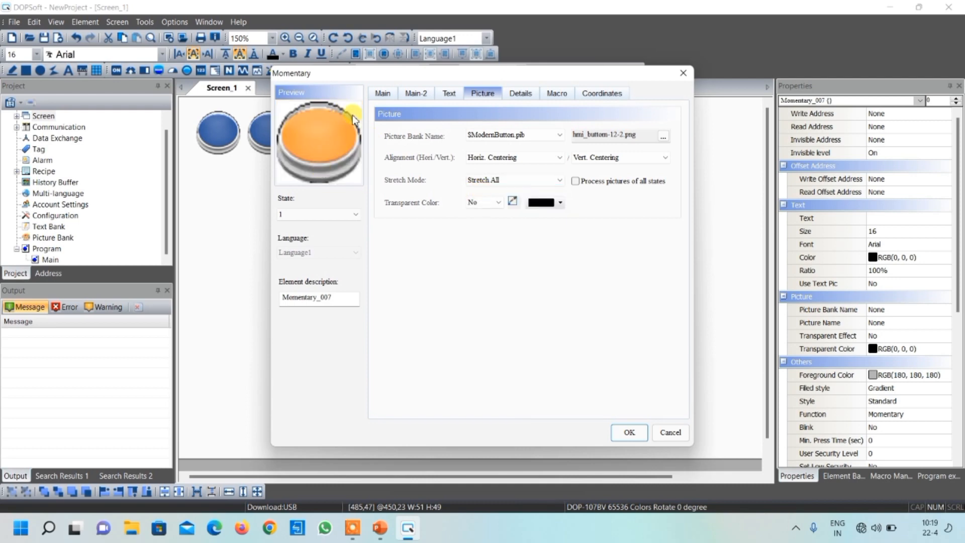
pyautogui.click(628, 432)
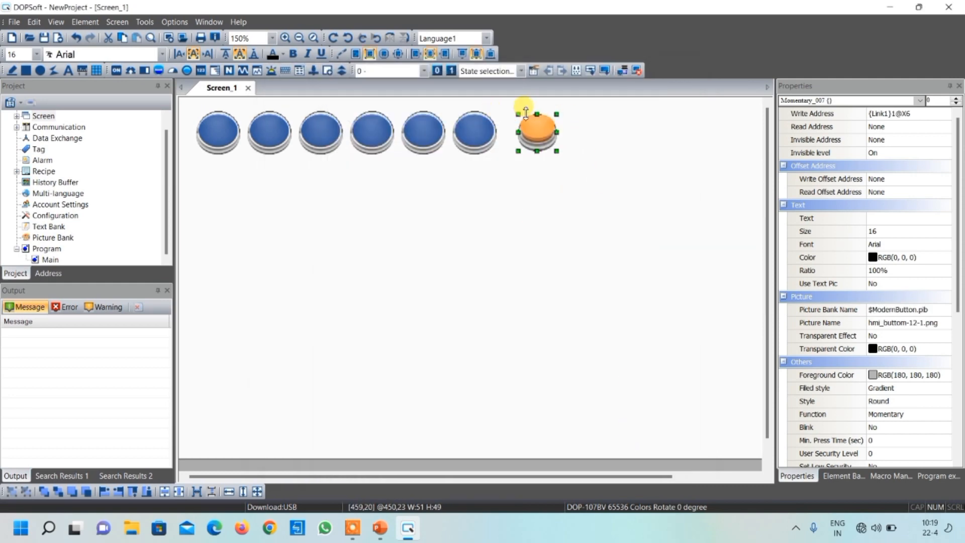
pyautogui.click(629, 156)
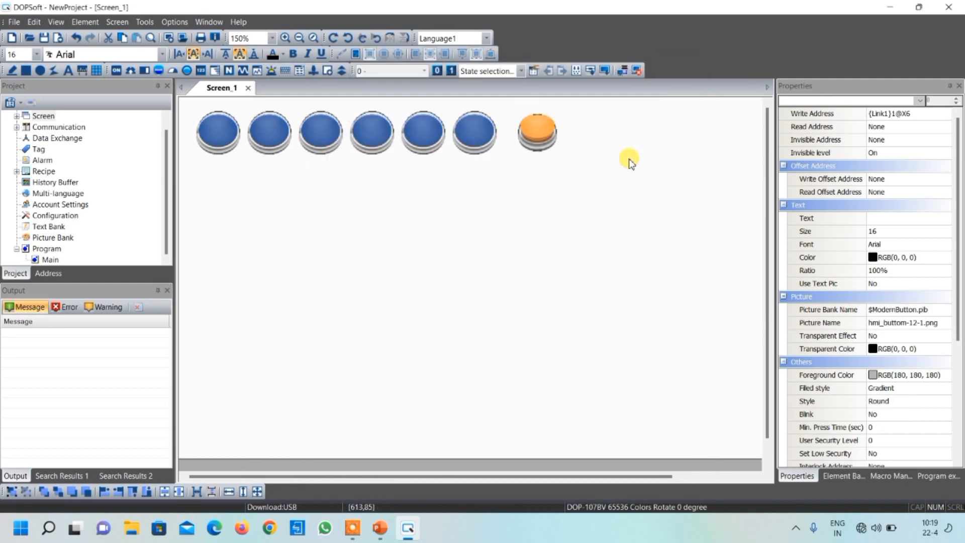
# Duplicate the orange button into 5 columns and 1 row with 10 pixels horizontal spacing and an address offset of 1, and deselect the copies
pyautogui.click(540, 132)
pyautogui.rightClick(537, 128)
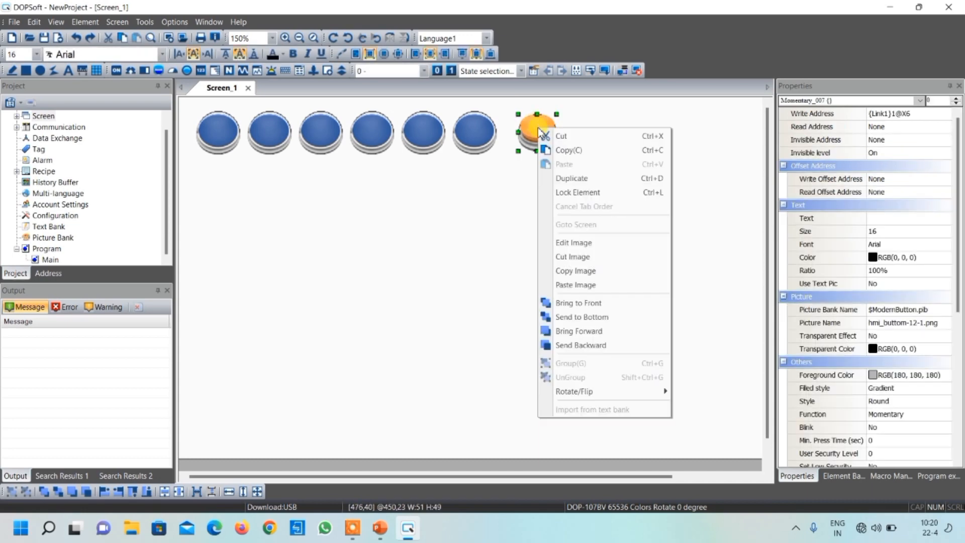
pyautogui.click(574, 177)
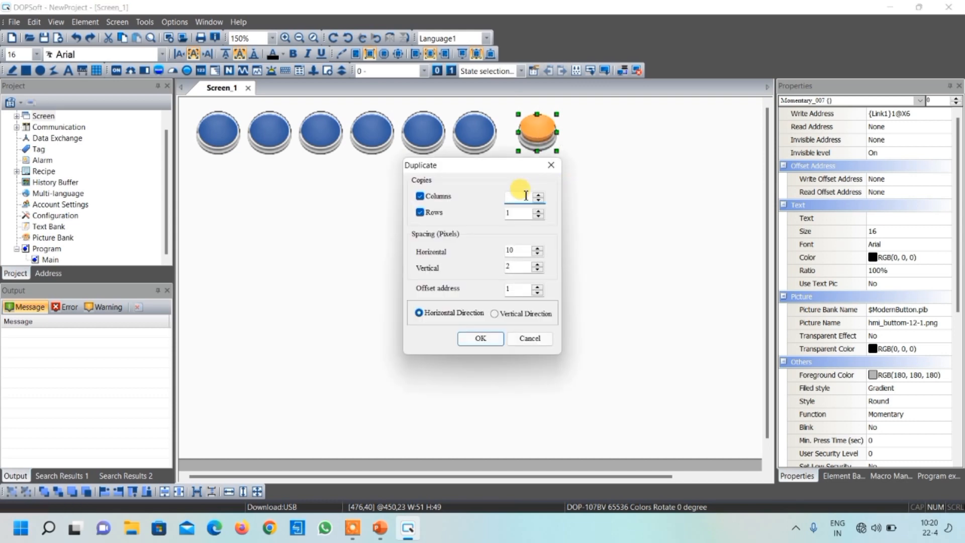
pyautogui.click(478, 339)
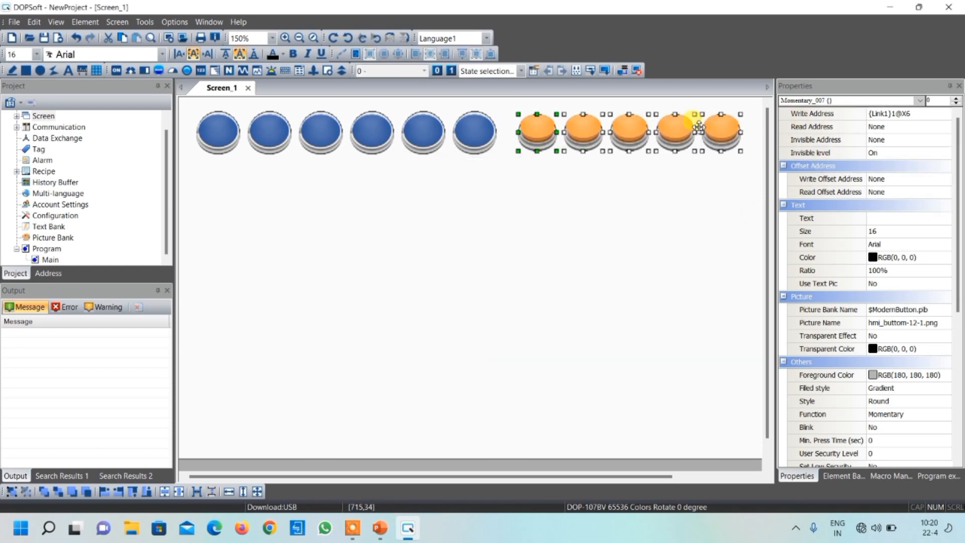
pyautogui.click(725, 191)
# Check the write addresses of the orange momentary buttons, and clear the selection
pyautogui.click(735, 133)
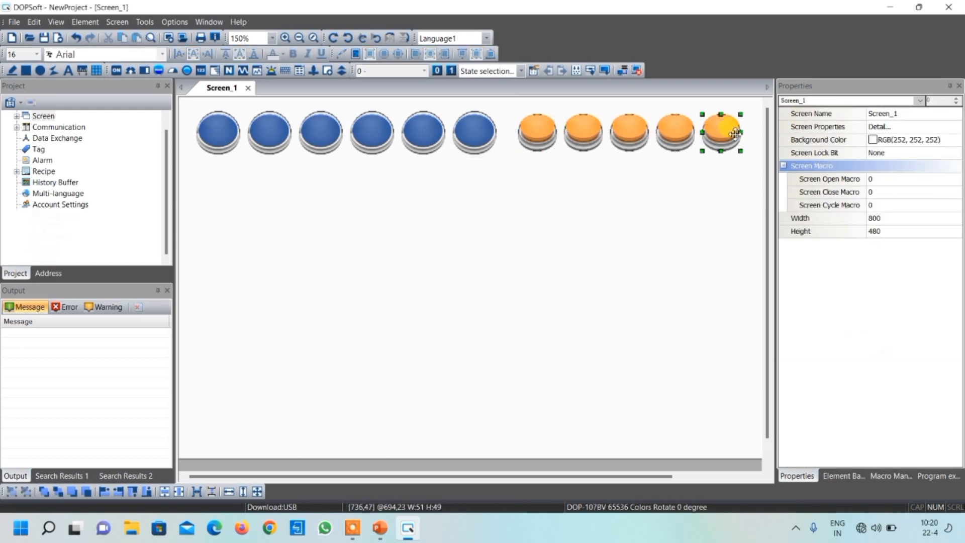
pyautogui.click(537, 135)
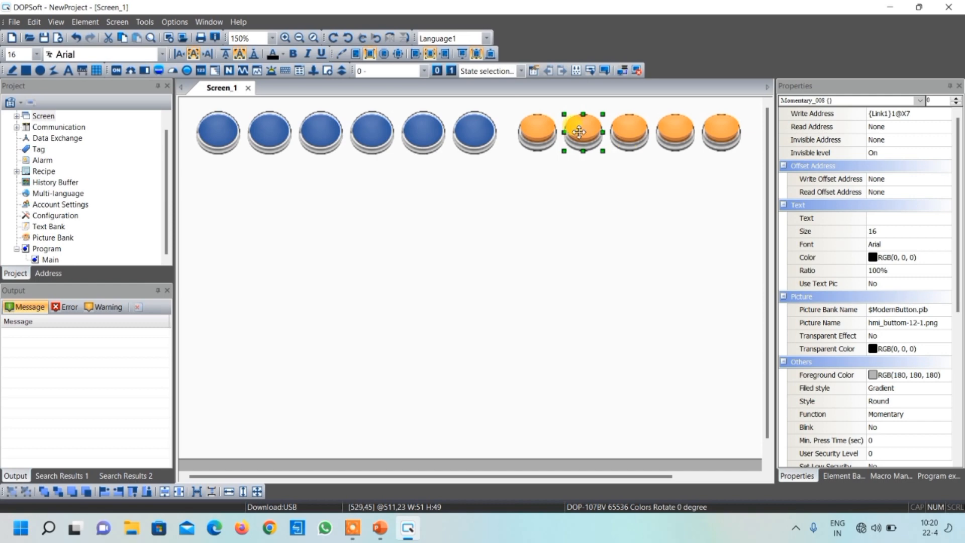
pyautogui.click(633, 132)
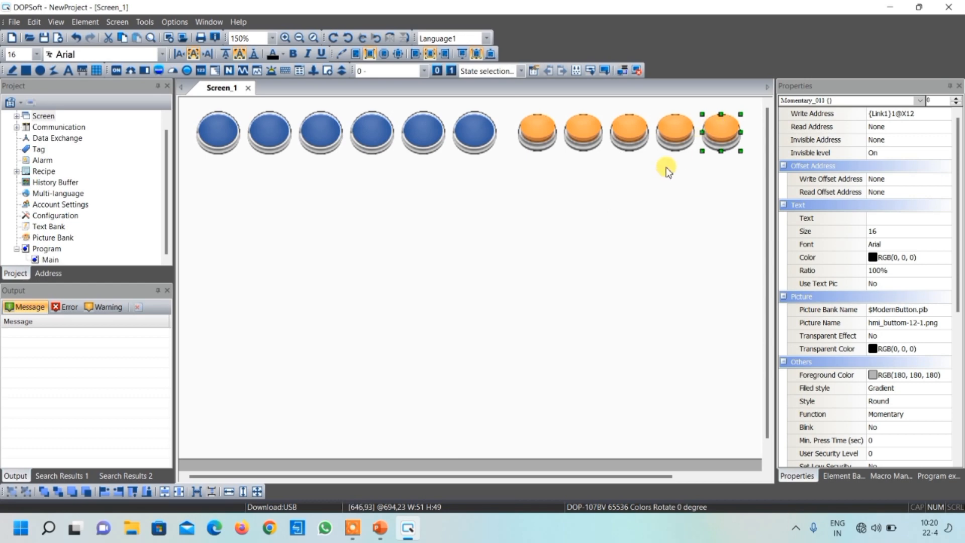
pyautogui.click(555, 220)
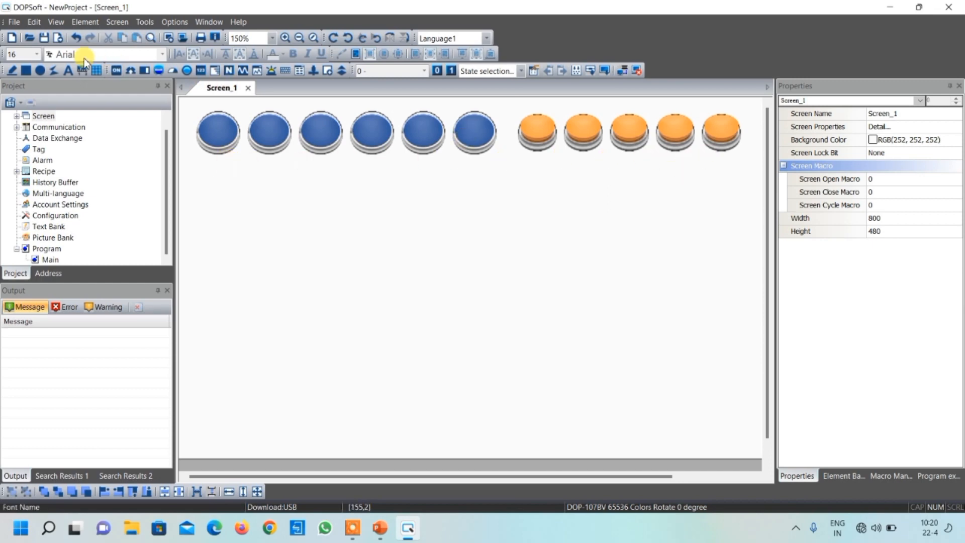
# Add a text label X0, about 64 by 33 pixels, below the first blue button, centre its text horizontally, and deselect it
pyautogui.click(67, 70)
pyautogui.moveTo(192, 161); pyautogui.dragTo(239, 184)
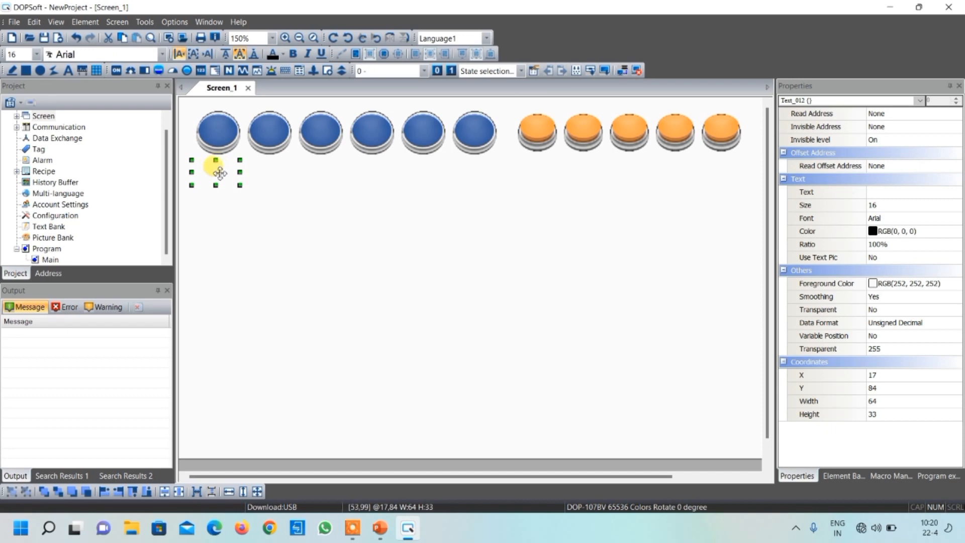
pyautogui.doubleClick(219, 172)
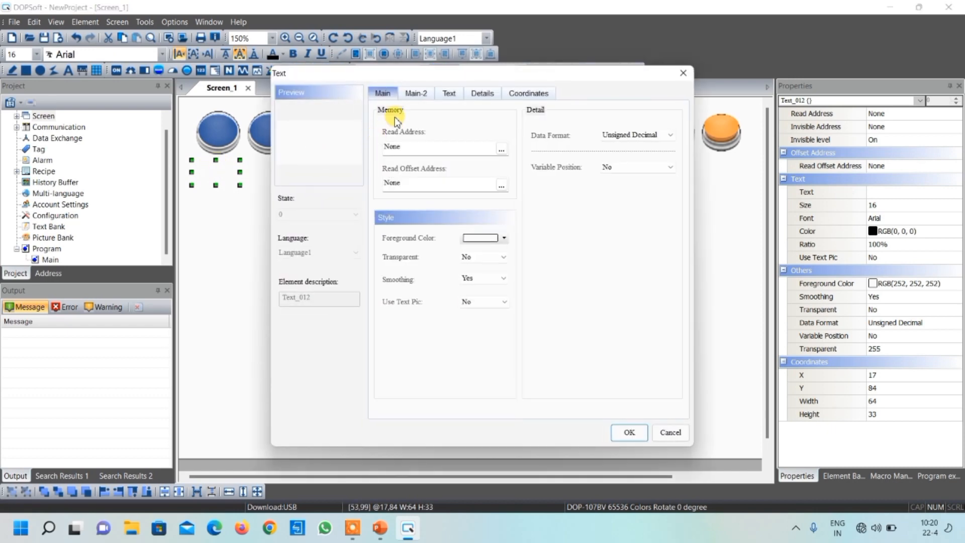
pyautogui.click(447, 97)
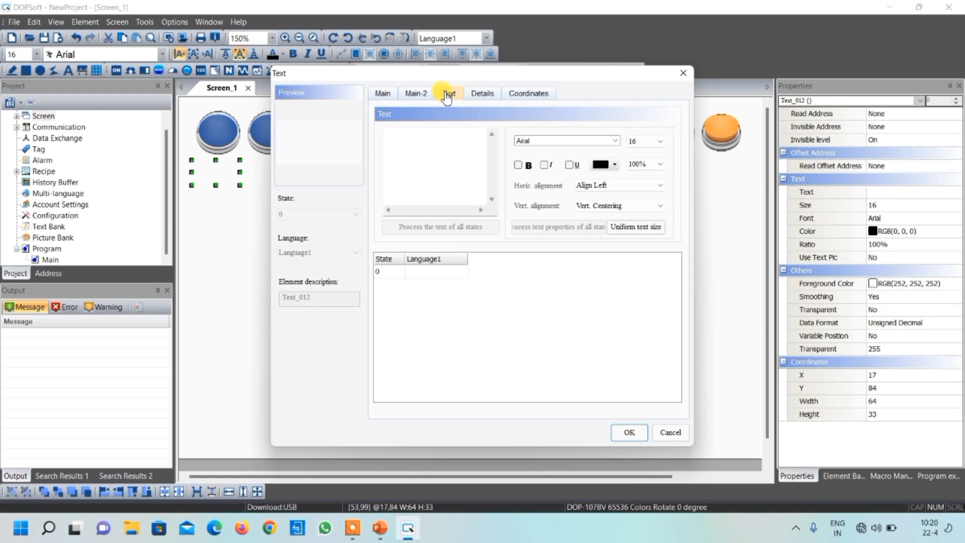
pyautogui.click(427, 272)
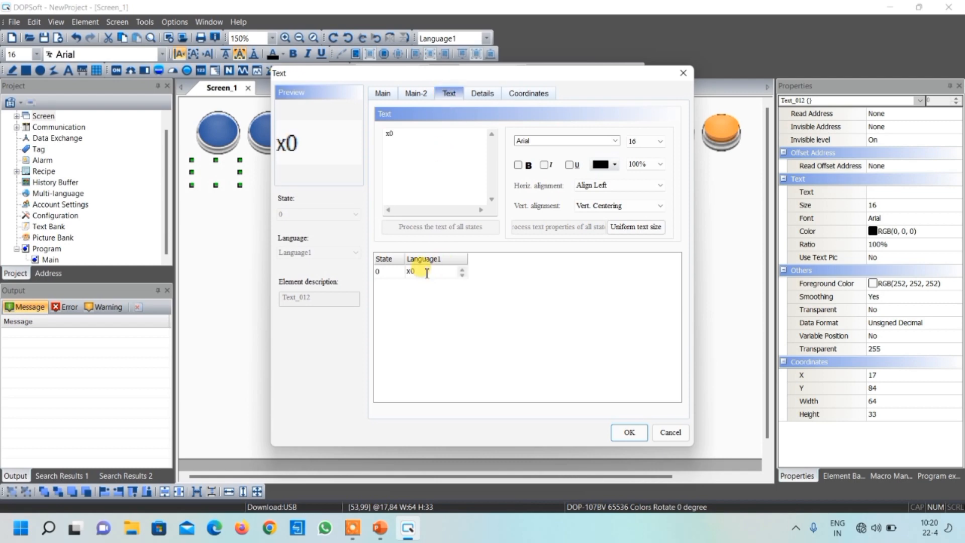
pyautogui.press('BackSpace')
pyautogui.press('BackSpace')
pyautogui.write('X')
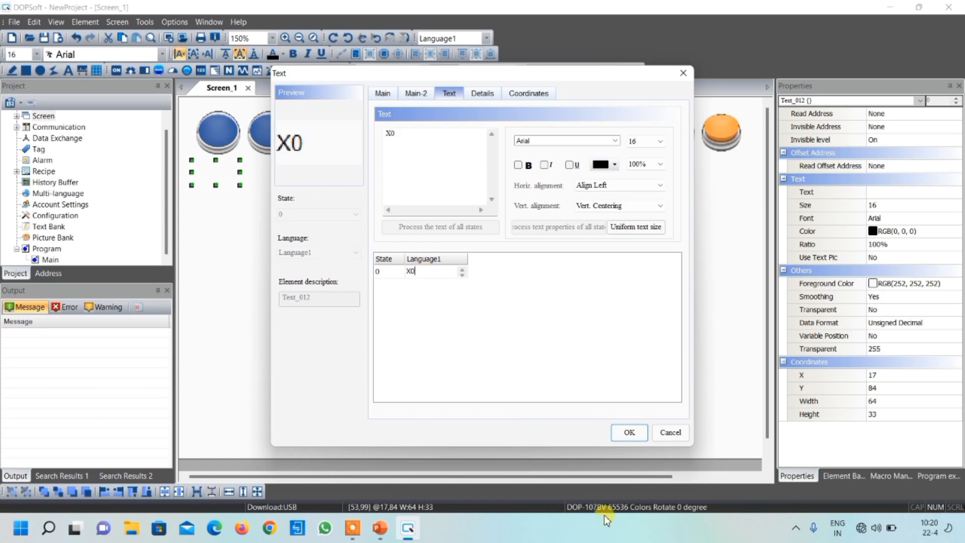
pyautogui.click(627, 432)
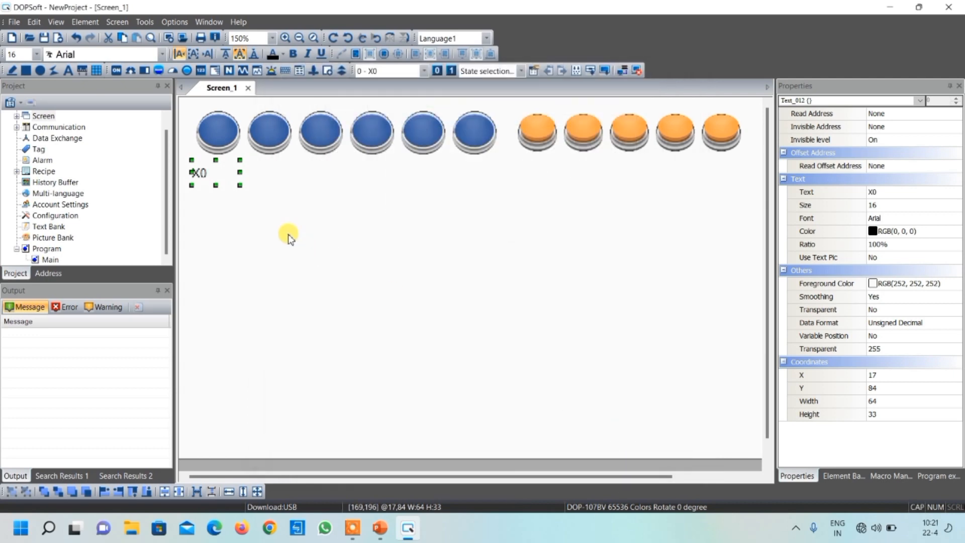
pyautogui.click(196, 53)
pyautogui.click(265, 274)
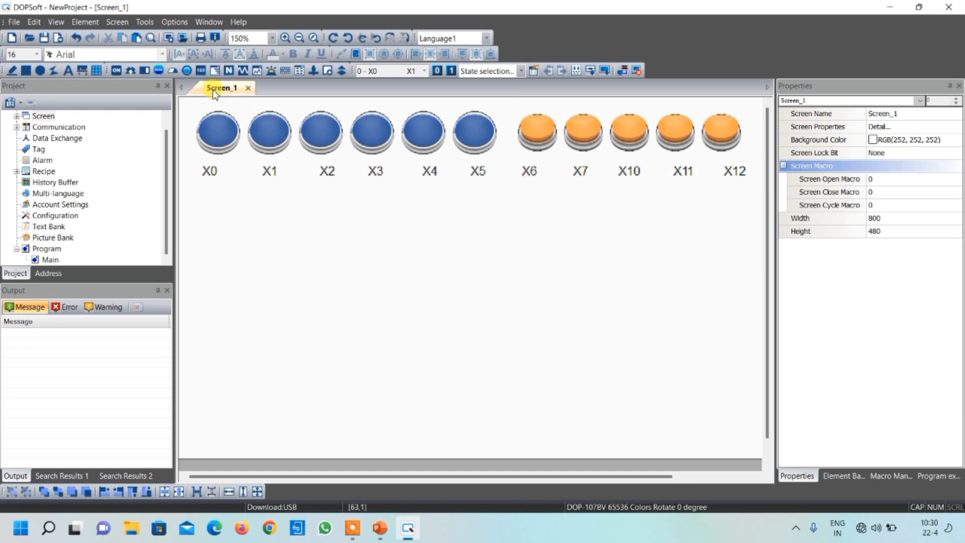
# Draw a multistate indicator of about 61 by 62 pixels below the X0 label
pyautogui.click(188, 72)
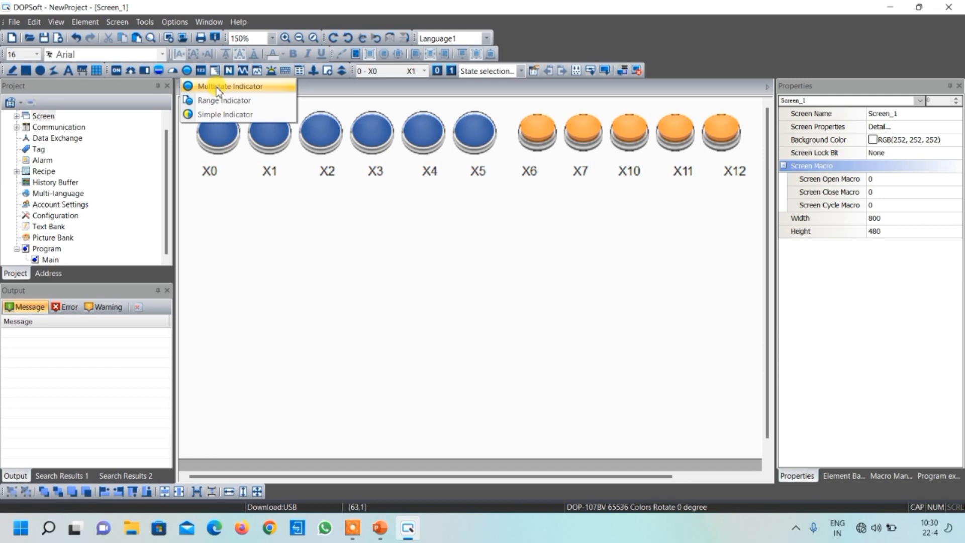
pyautogui.click(217, 89)
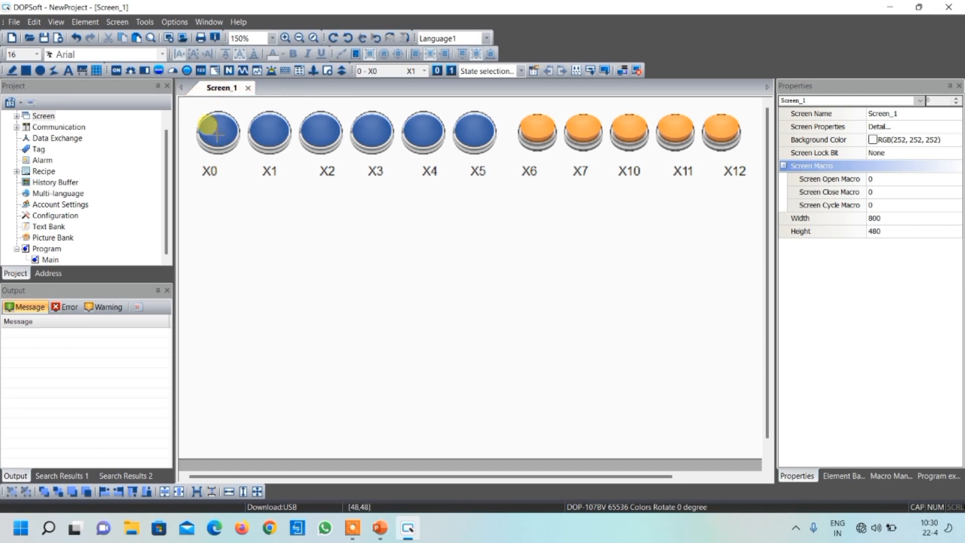
pyautogui.moveTo(193, 207); pyautogui.dragTo(237, 252)
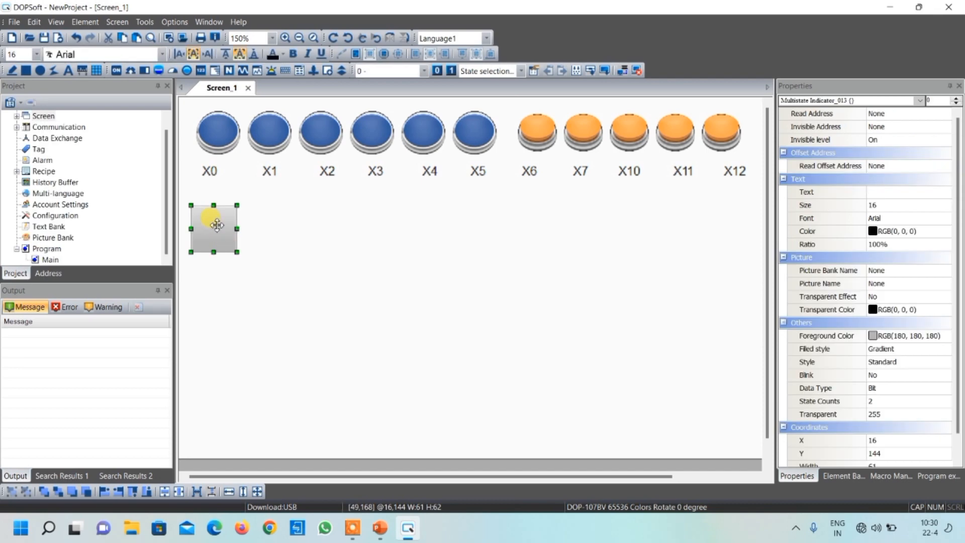
# Set the multistate indicator's read address to Y0 on Link1 and its style to Round
pyautogui.doubleClick(217, 225)
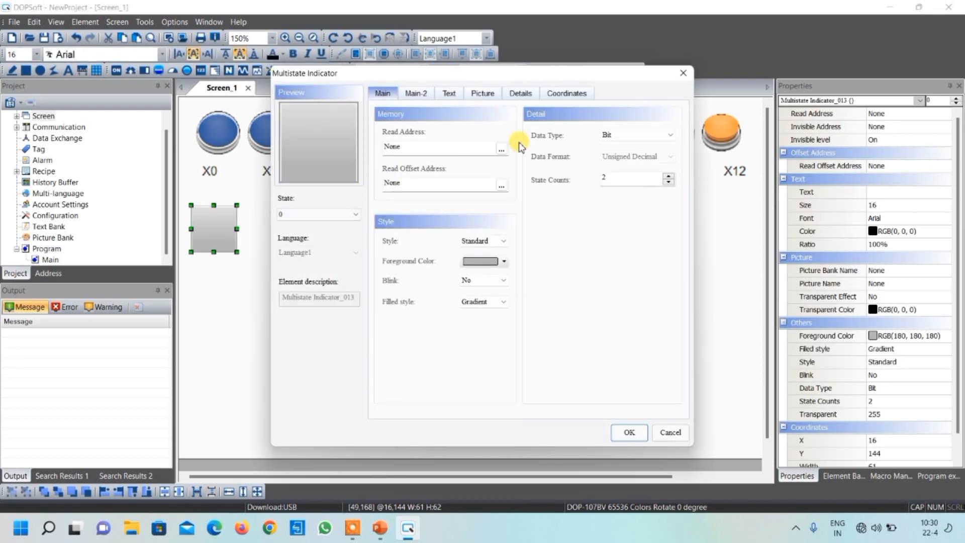
pyautogui.click(501, 148)
pyautogui.click(510, 192)
pyautogui.click(515, 211)
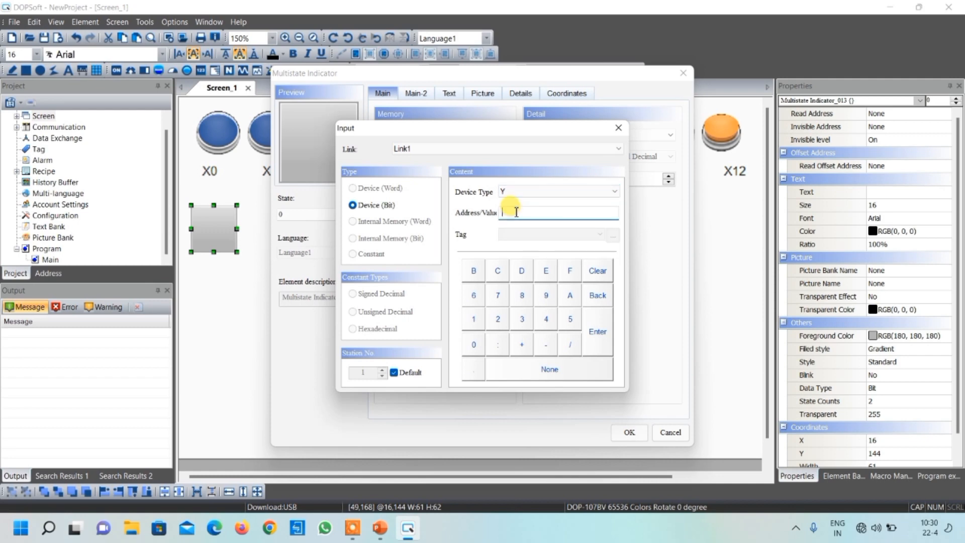
pyautogui.click(473, 345)
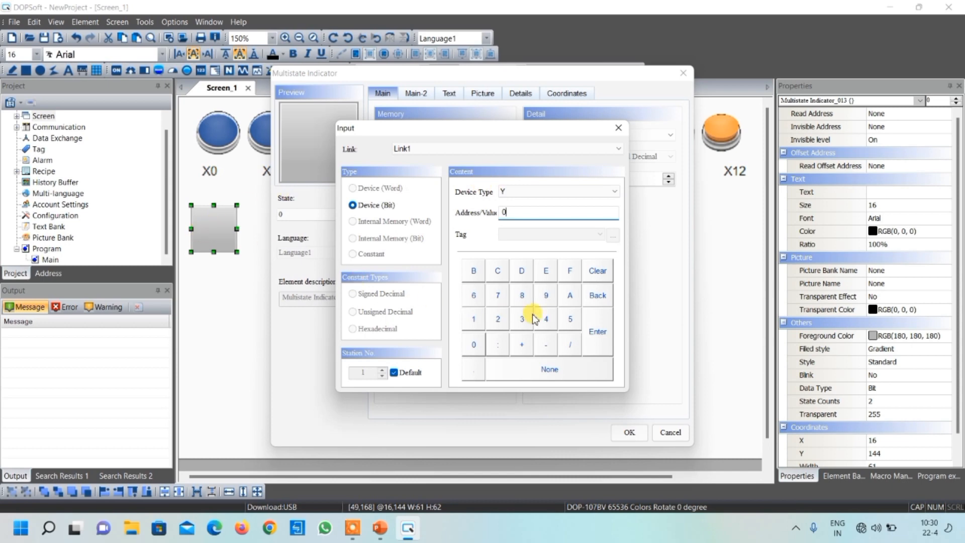
pyautogui.click(597, 331)
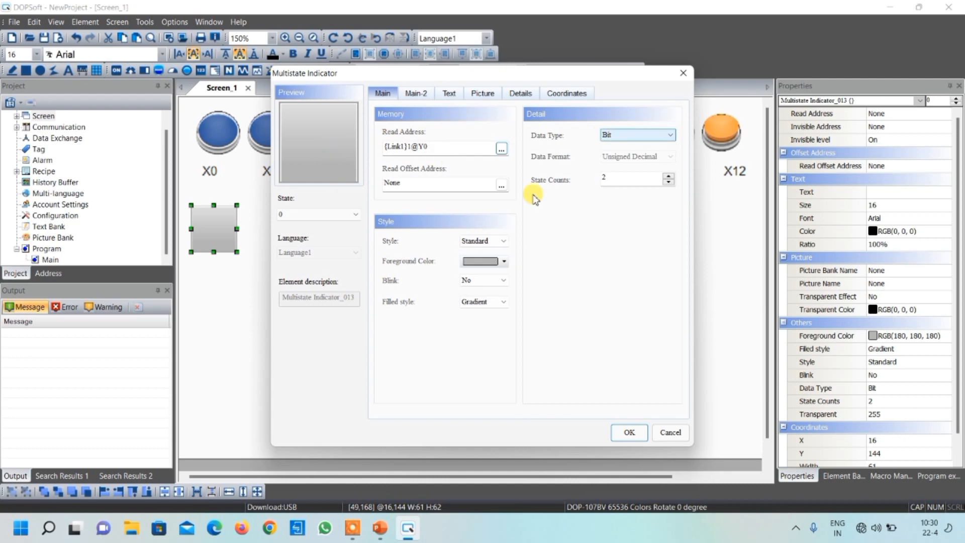
pyautogui.click(479, 242)
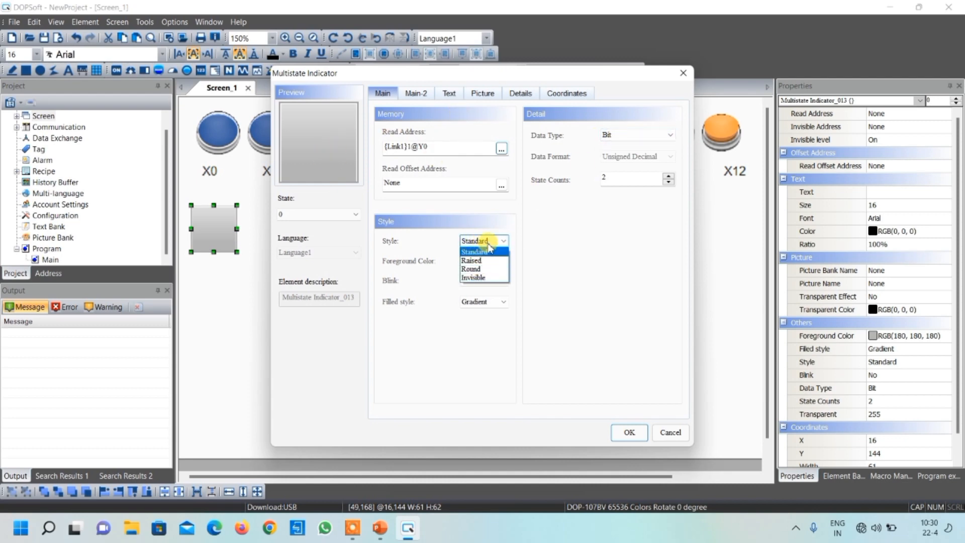
pyautogui.click(483, 270)
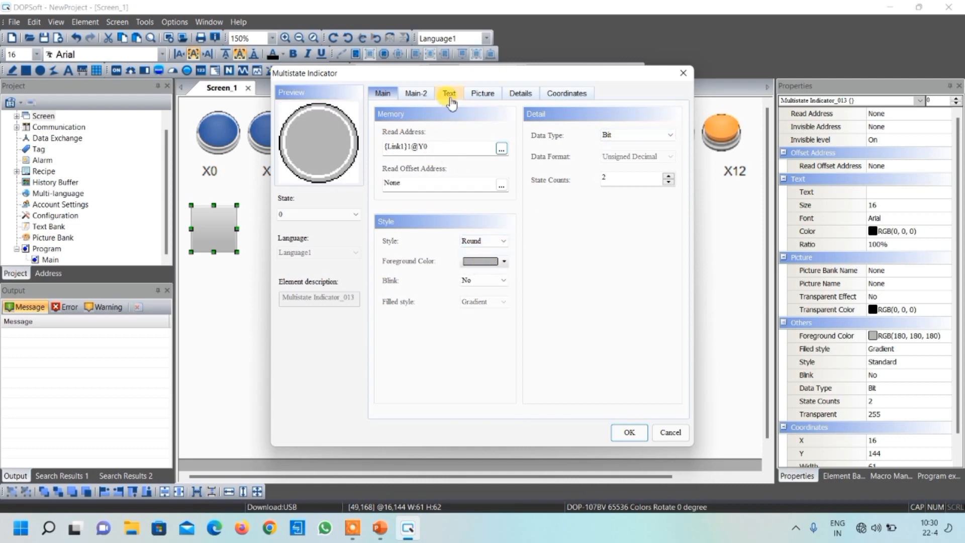
# Give state 0 of the indicator the picture 01.png from $ModernLamp2State.pib, with stretch mode Stretch All
pyautogui.click(483, 96)
pyautogui.click(505, 137)
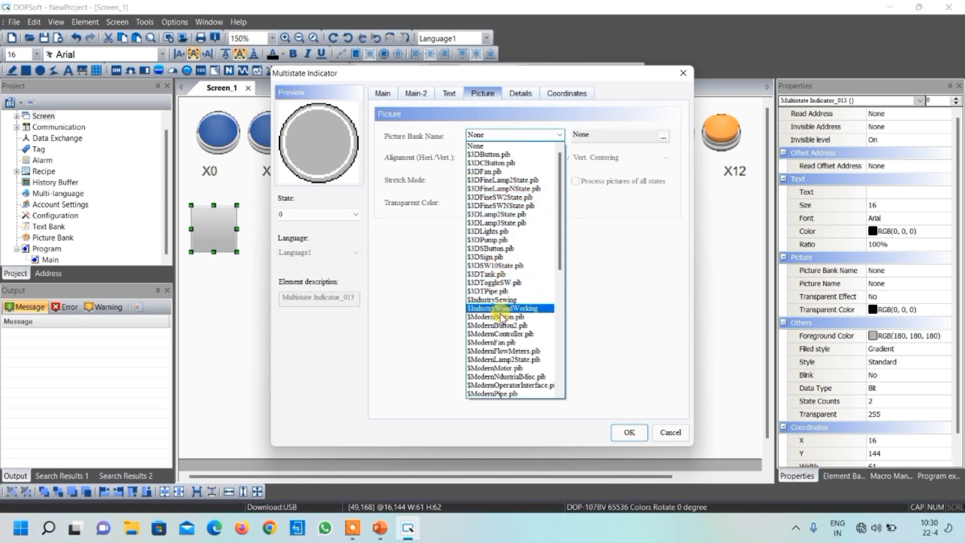
pyautogui.click(502, 360)
pyautogui.click(354, 146)
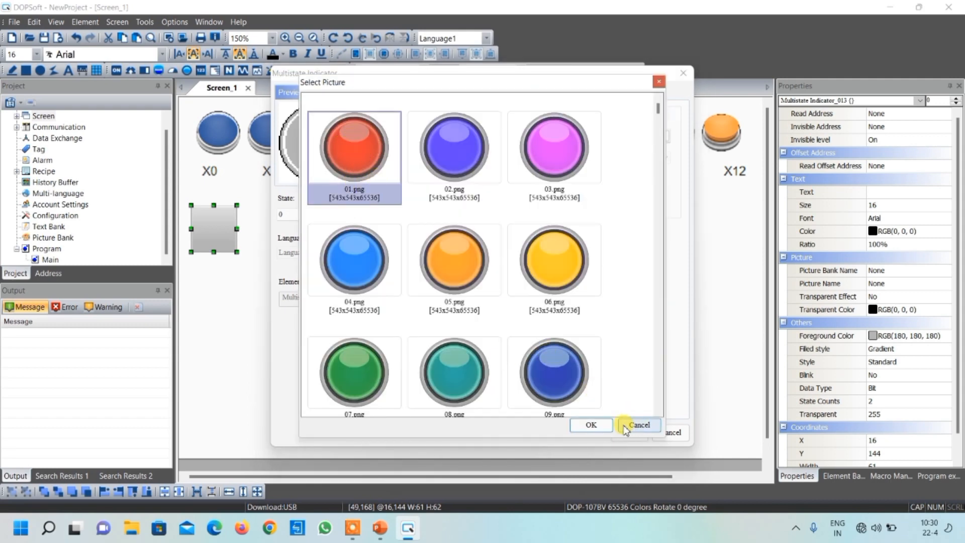
pyautogui.click(604, 426)
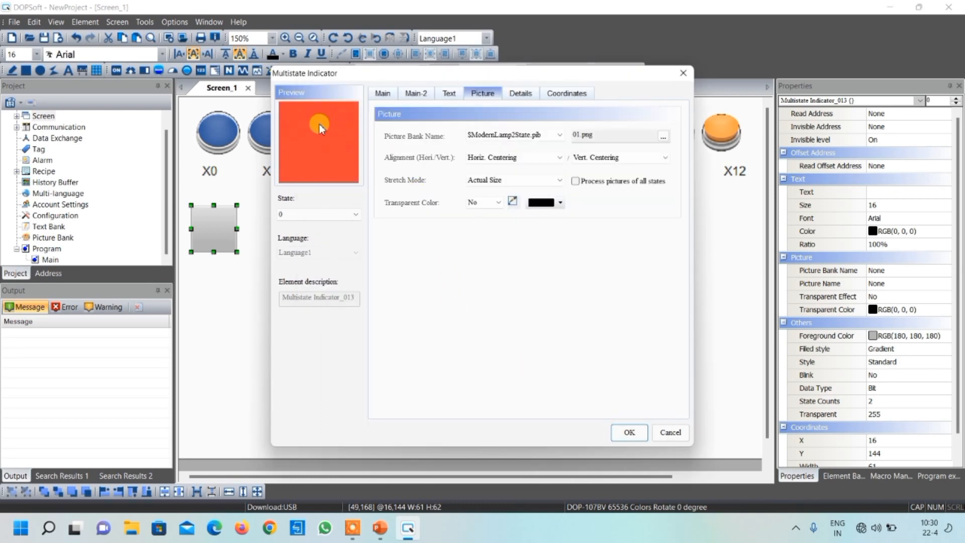
pyautogui.click(510, 180)
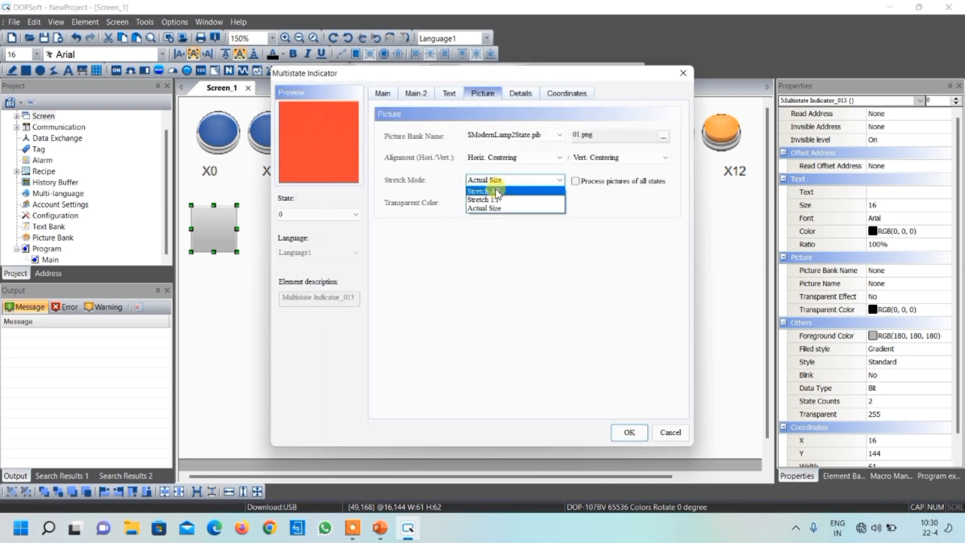
pyautogui.click(496, 191)
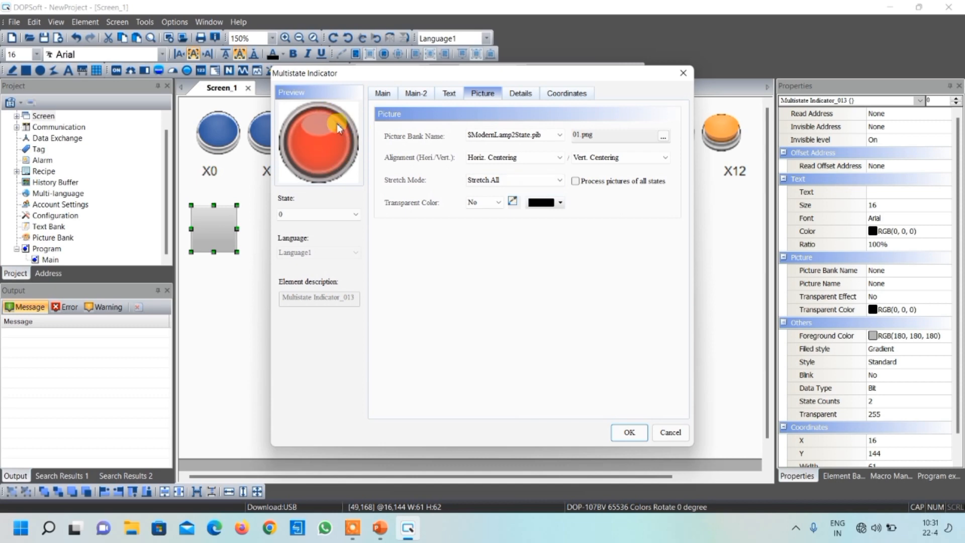
# Give state 1 the picture 07.png from $ModernLamp2State.pib with Stretch All, and apply the indicator settings
pyautogui.click(333, 214)
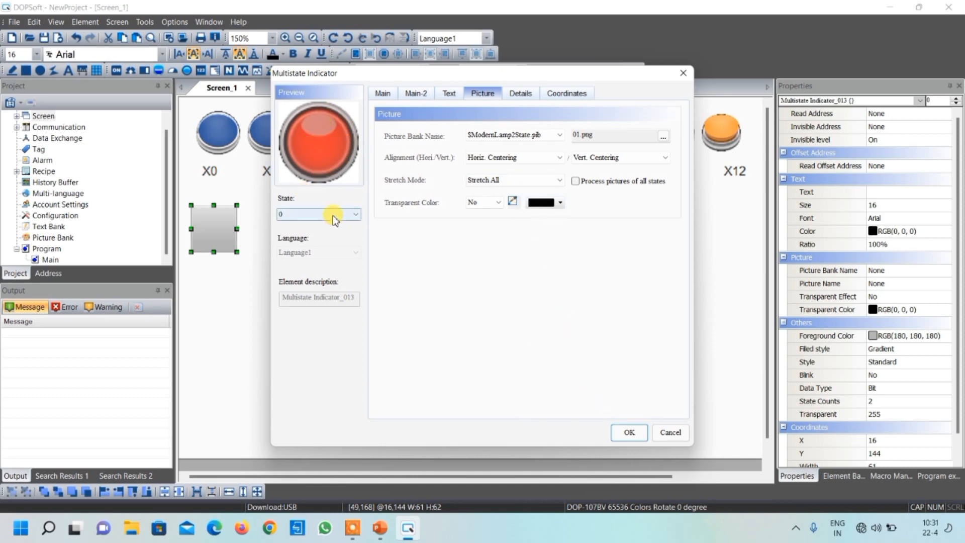
pyautogui.click(327, 235)
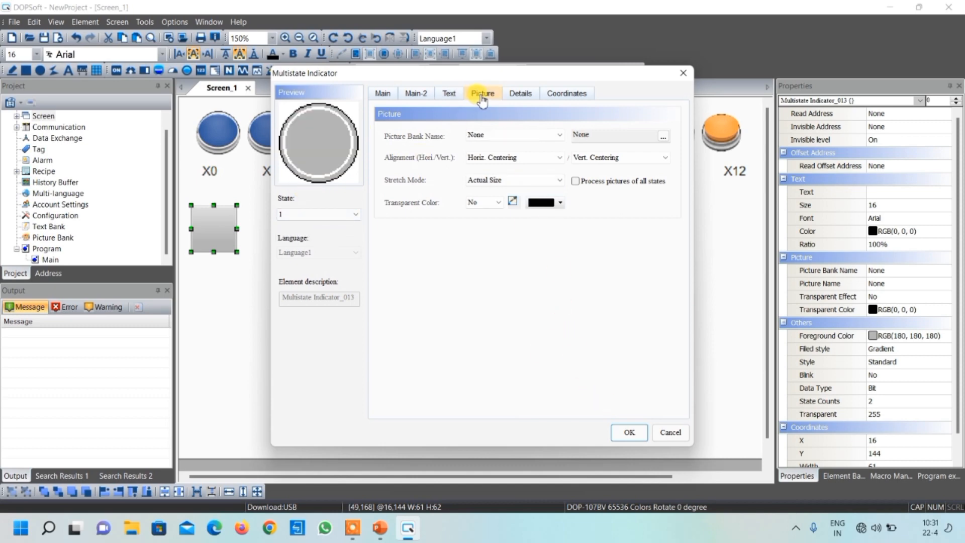
pyautogui.click(489, 135)
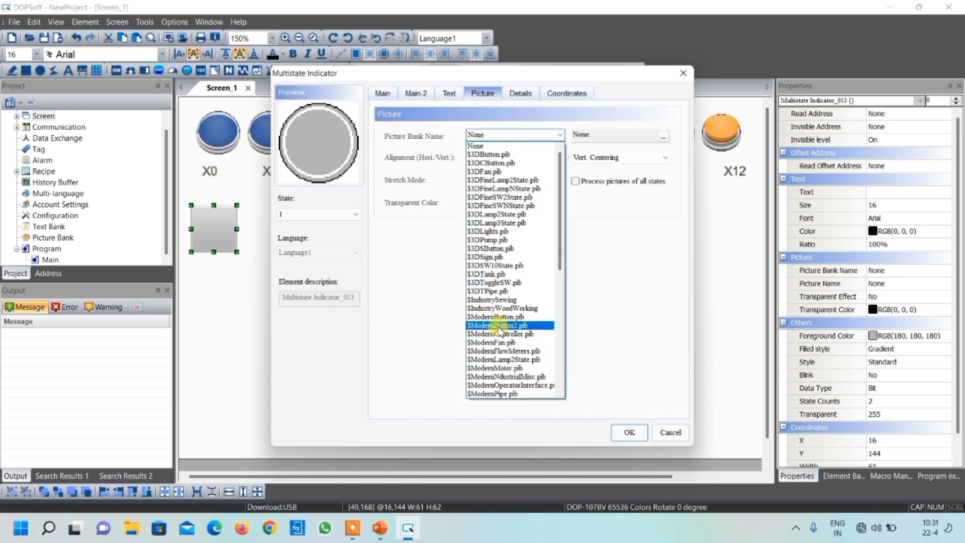
pyautogui.click(505, 359)
pyautogui.click(362, 362)
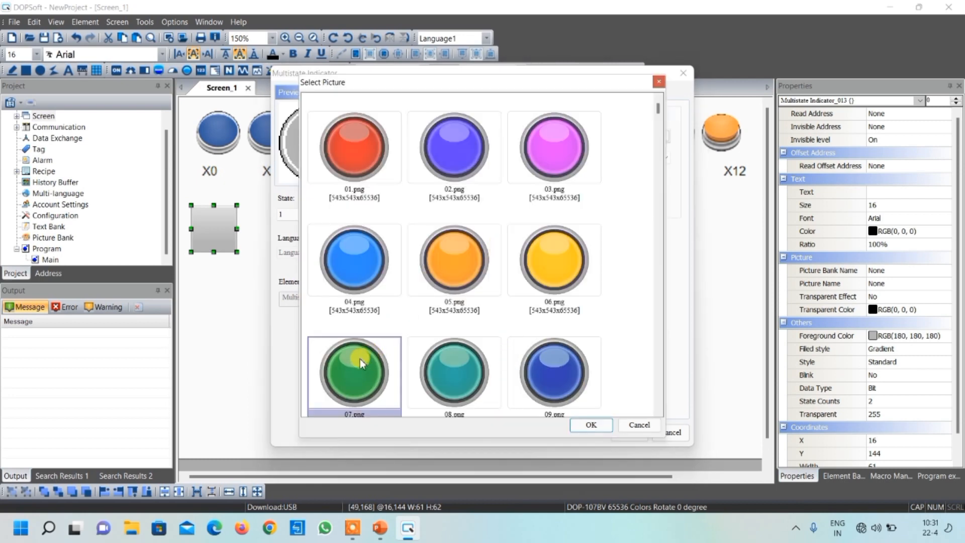
pyautogui.scroll(-3, 360, 342)
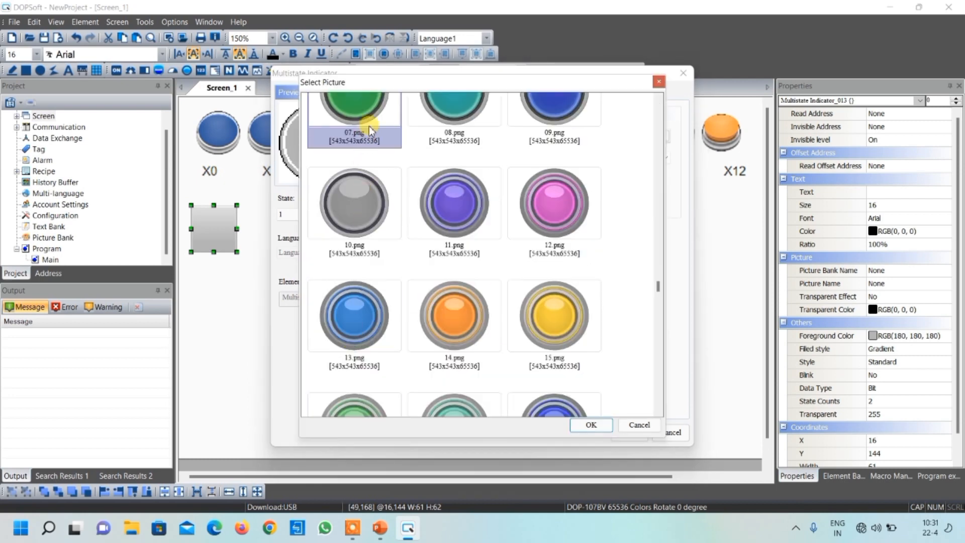
pyautogui.click(588, 424)
pyautogui.click(487, 181)
pyautogui.click(482, 209)
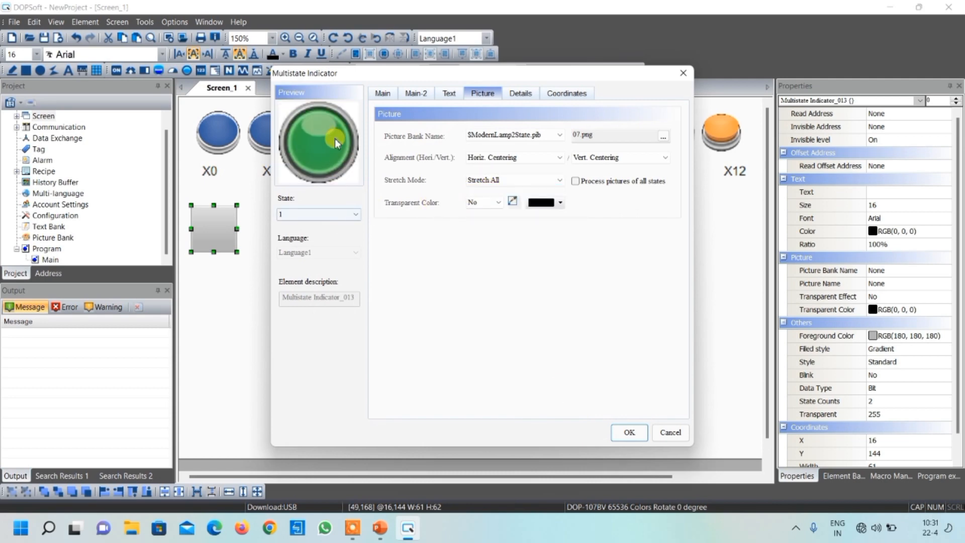
pyautogui.click(628, 433)
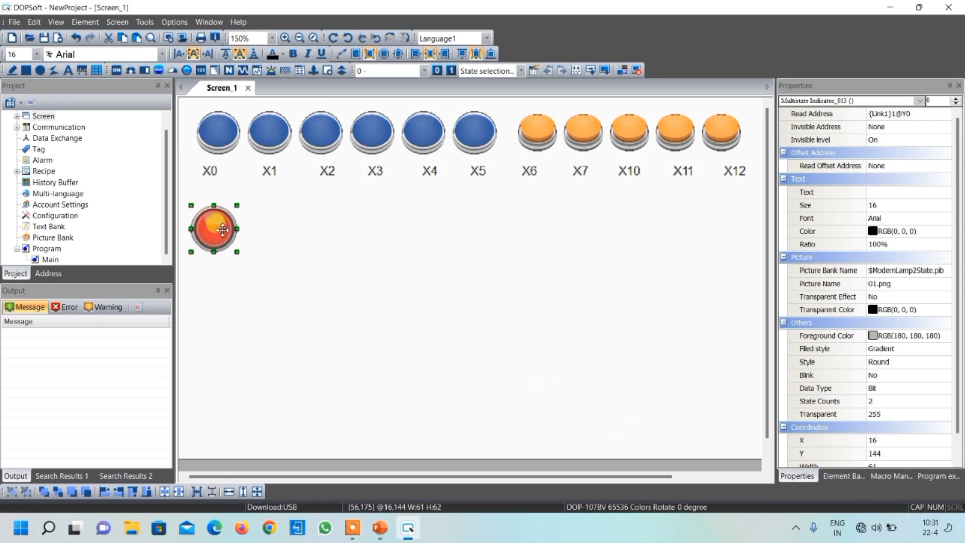
# Preview the indicator in state 1 and state 0, and deselect it
pyautogui.click(451, 71)
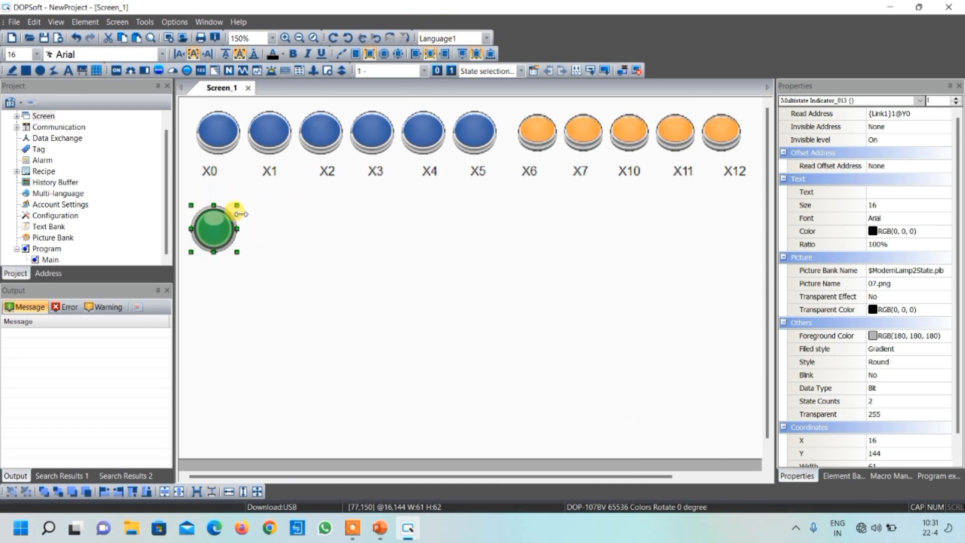
pyautogui.click(436, 70)
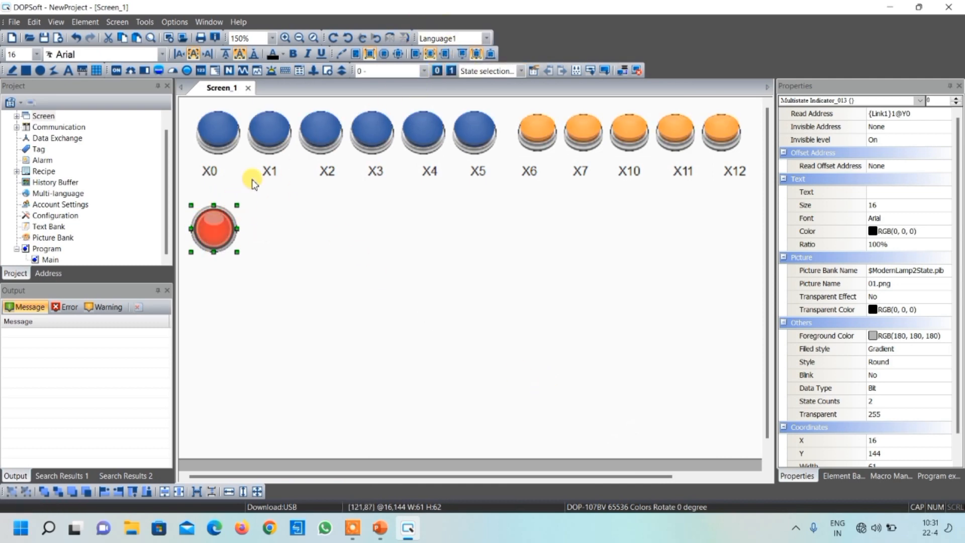
pyautogui.click(279, 239)
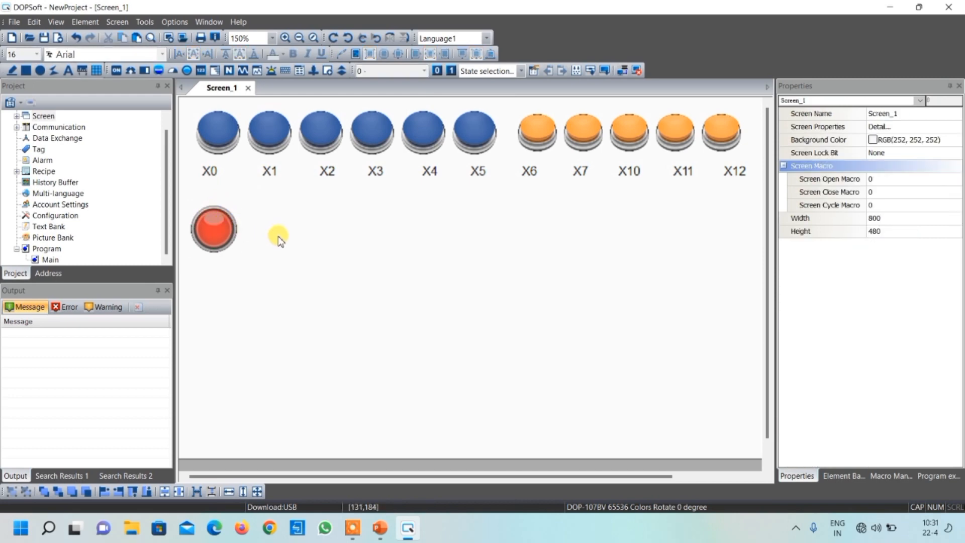
# Try to duplicate the indicator into 12 columns and 1 row with 10 pixels horizontal spacing and an address offset of 1
pyautogui.click(217, 222)
pyautogui.rightClick(217, 224)
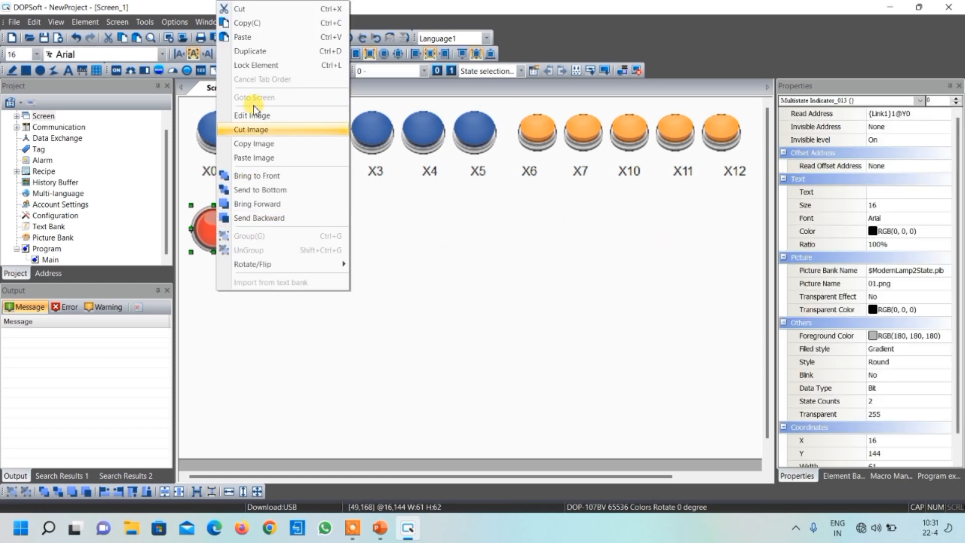
pyautogui.click(257, 51)
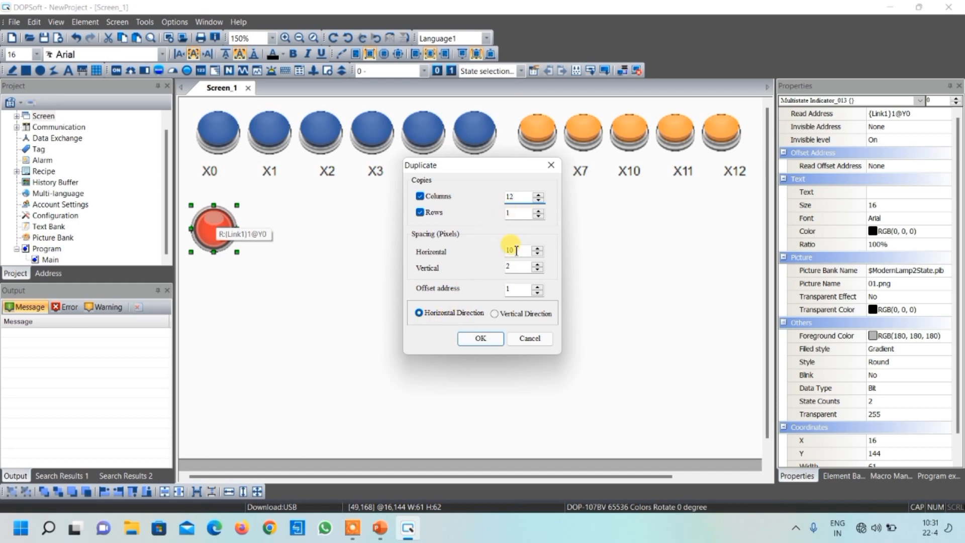
pyautogui.click(479, 339)
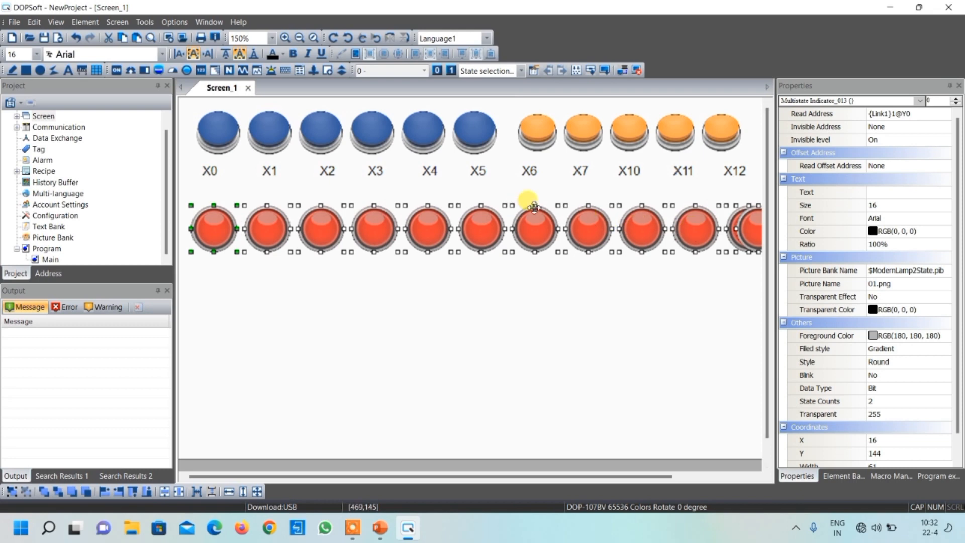
# Undo the indicator duplication and select the original indicator again
pyautogui.hotkey('ctrl', 'z')
pyautogui.click(357, 209)
pyautogui.click(229, 241)
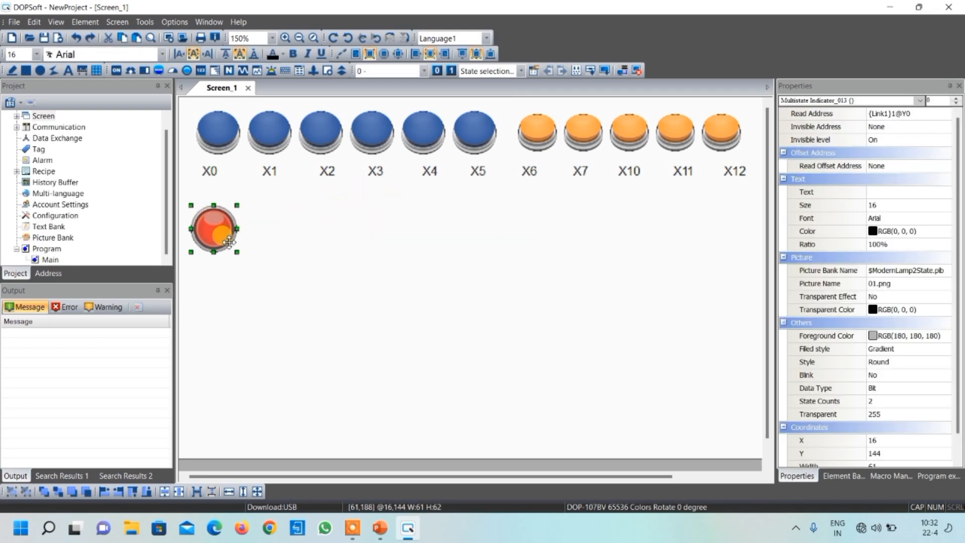
# Try shrinking the Y0 indicator to about 46 by 42 pixels and duplicating it into 12 columns and 1 row with an address offset of 1
pyautogui.moveTo(234, 248); pyautogui.dragTo(226, 237)
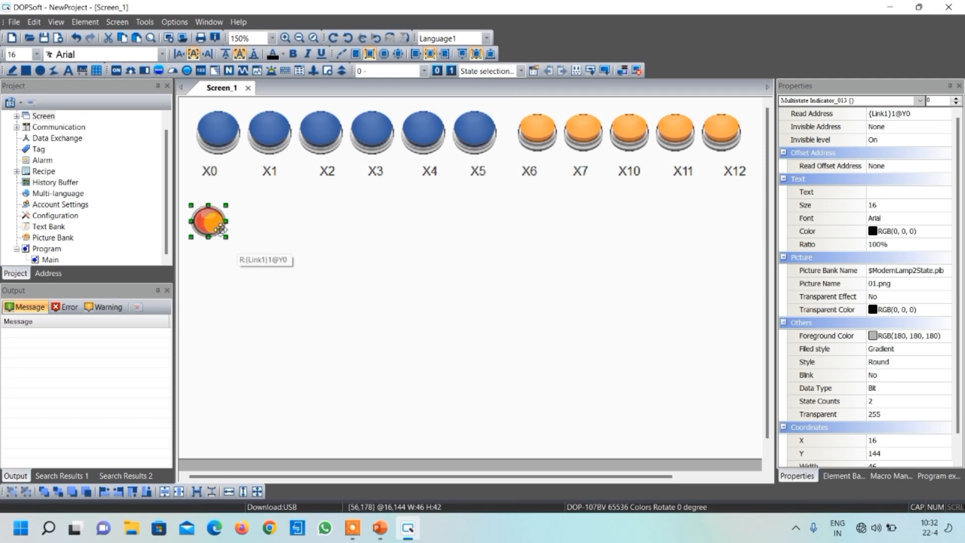
pyautogui.rightClick(213, 221)
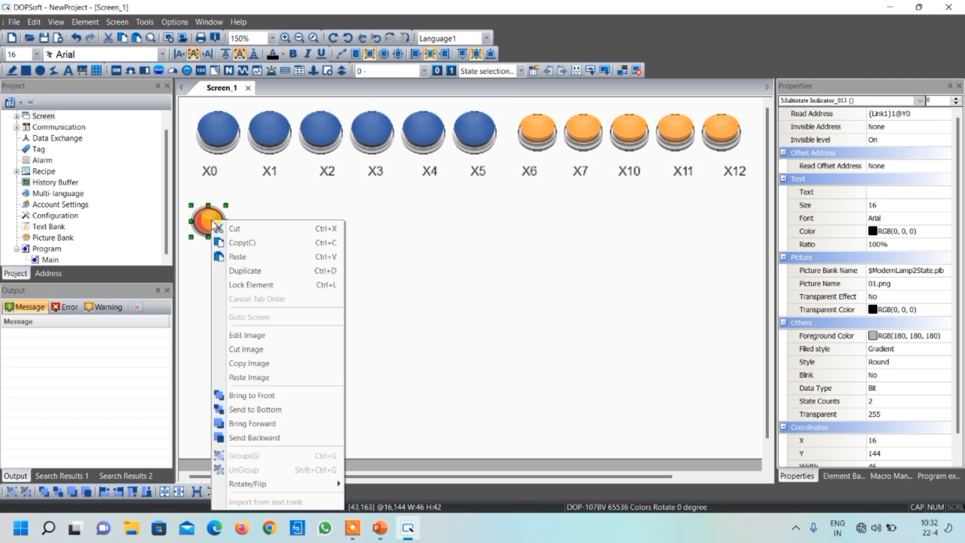
pyautogui.click(247, 271)
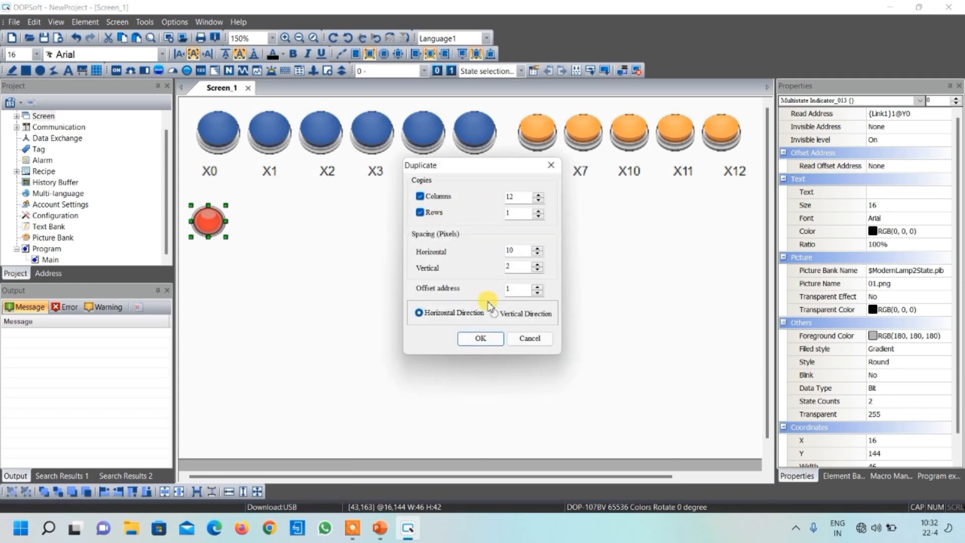
pyautogui.click(480, 338)
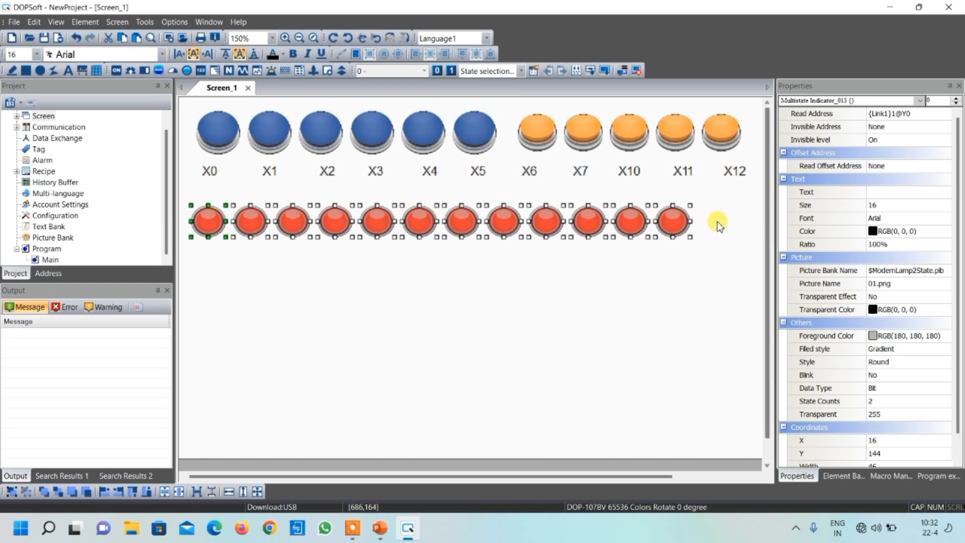
pyautogui.hotkey('ctrl', 'z')
pyautogui.click(221, 232)
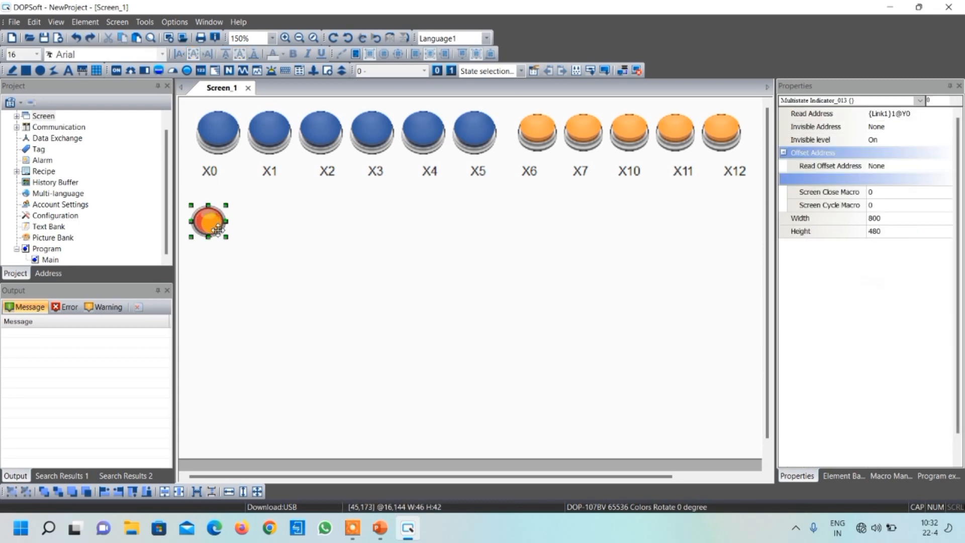
# Resize the Y0 indicator to about 55 by 50 pixels and duplicate it into 12 columns and 1 row with 10 pixels horizontal spacing
pyautogui.moveTo(224, 235); pyautogui.dragTo(230, 241)
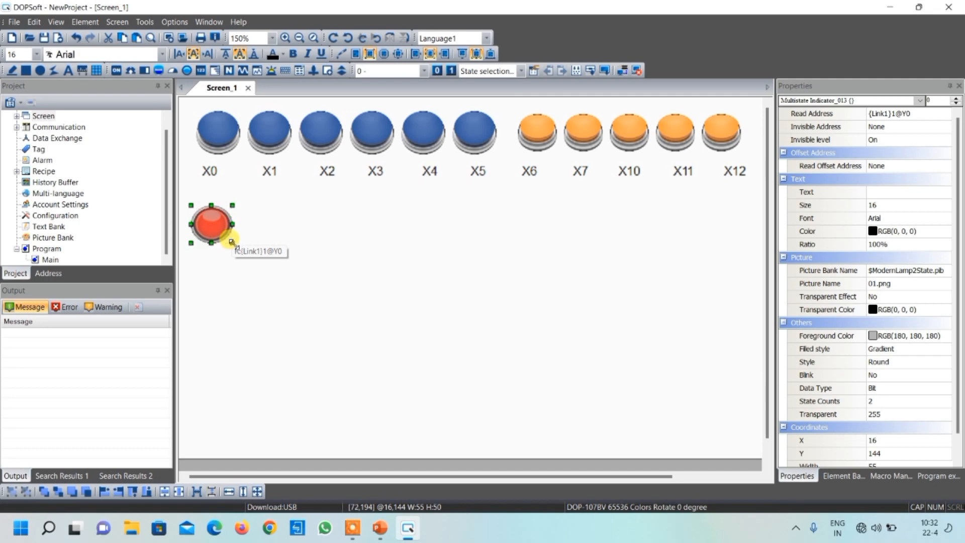
pyautogui.rightClick(211, 224)
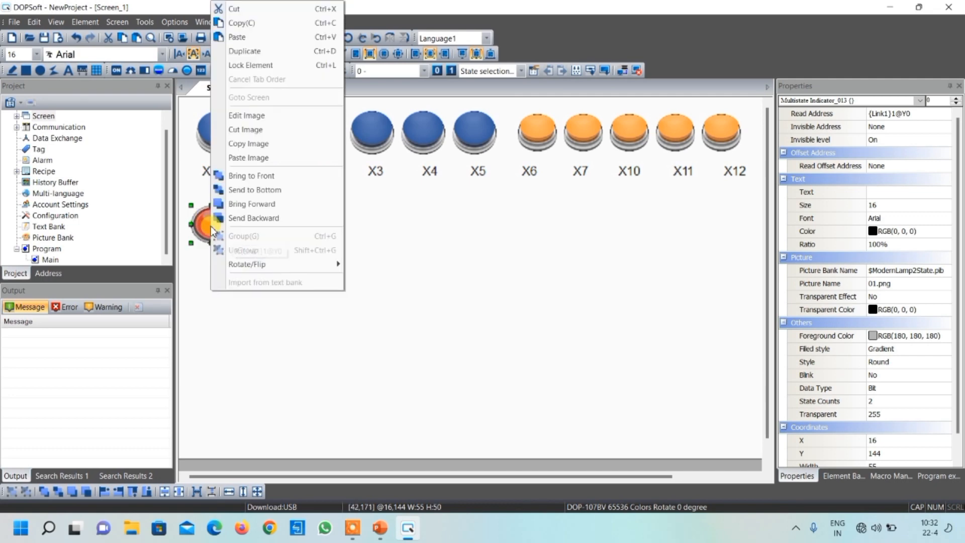
pyautogui.click(278, 51)
pyautogui.click(480, 340)
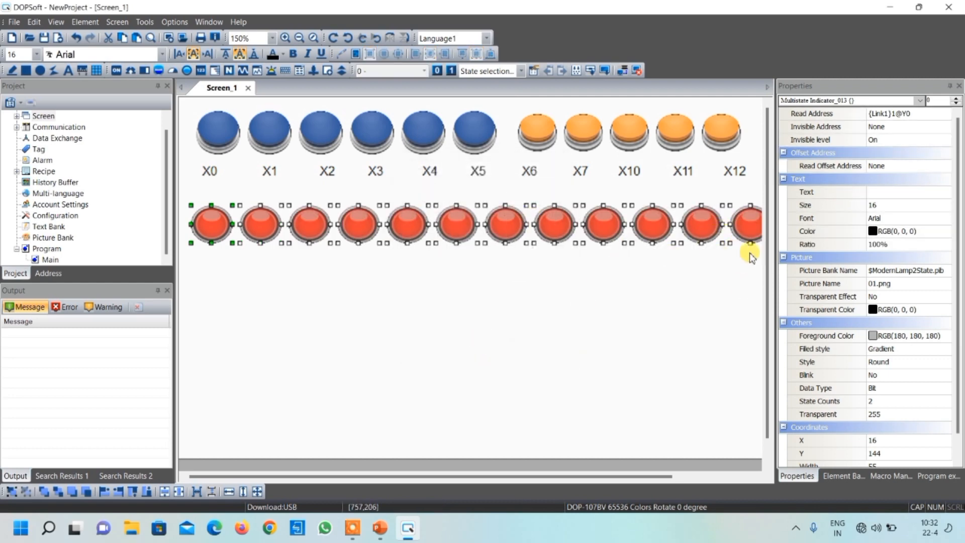
pyautogui.moveTo(661, 476); pyautogui.dragTo(700, 466)
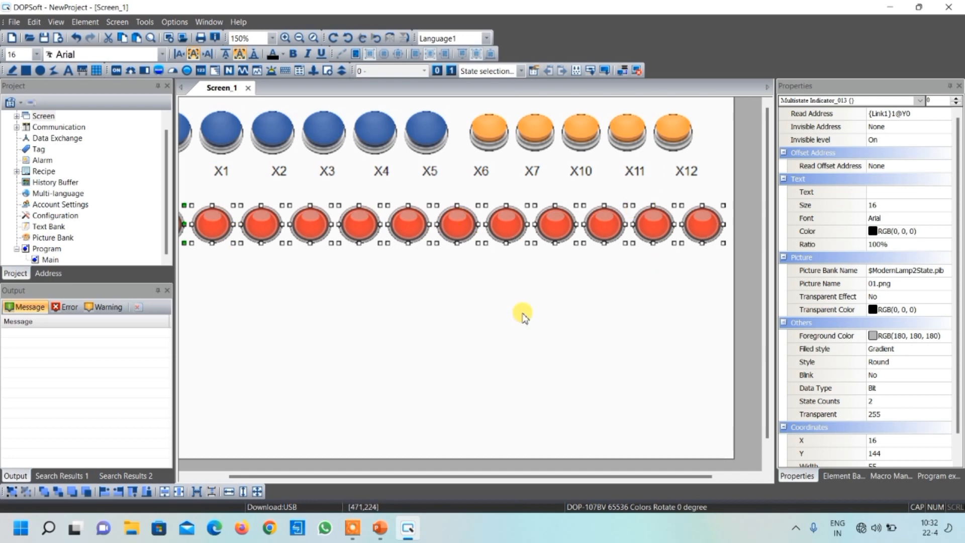
pyautogui.moveTo(646, 475); pyautogui.dragTo(577, 472)
pyautogui.click(360, 297)
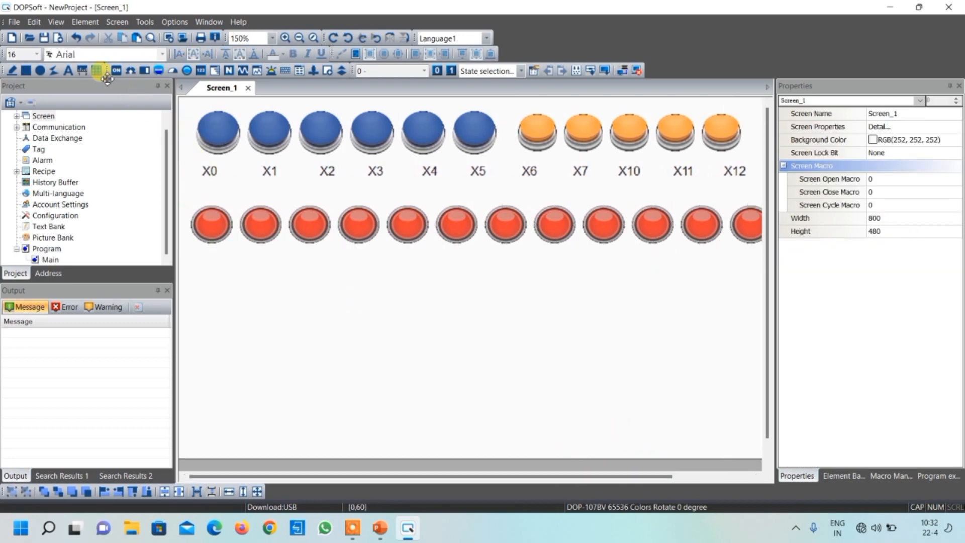
# Add a text element about 50 by 32 pixels below the first red indicator, containing Y0 in bold with centred horizontal alignment
pyautogui.click(68, 72)
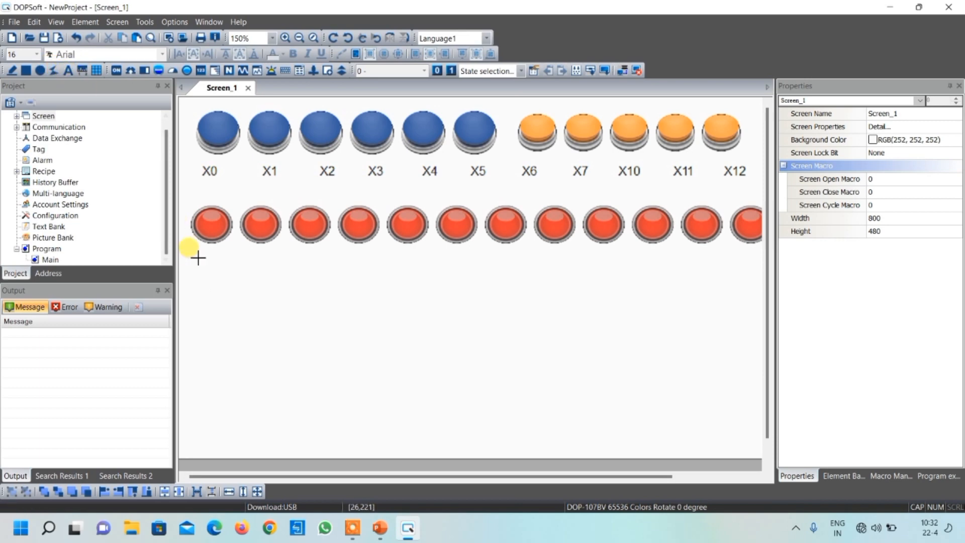
pyautogui.moveTo(194, 249); pyautogui.dragTo(231, 273)
pyautogui.doubleClick(216, 260)
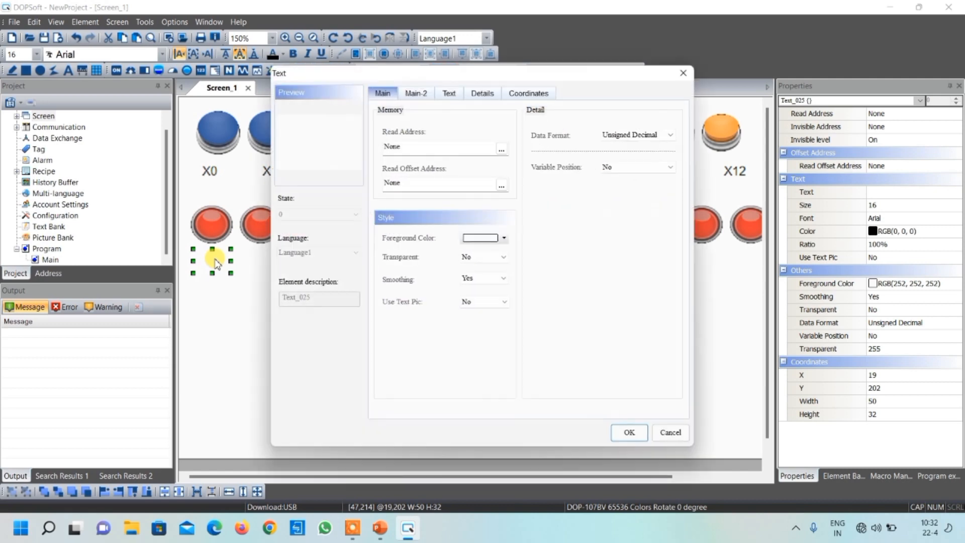
pyautogui.click(448, 93)
pyautogui.click(427, 269)
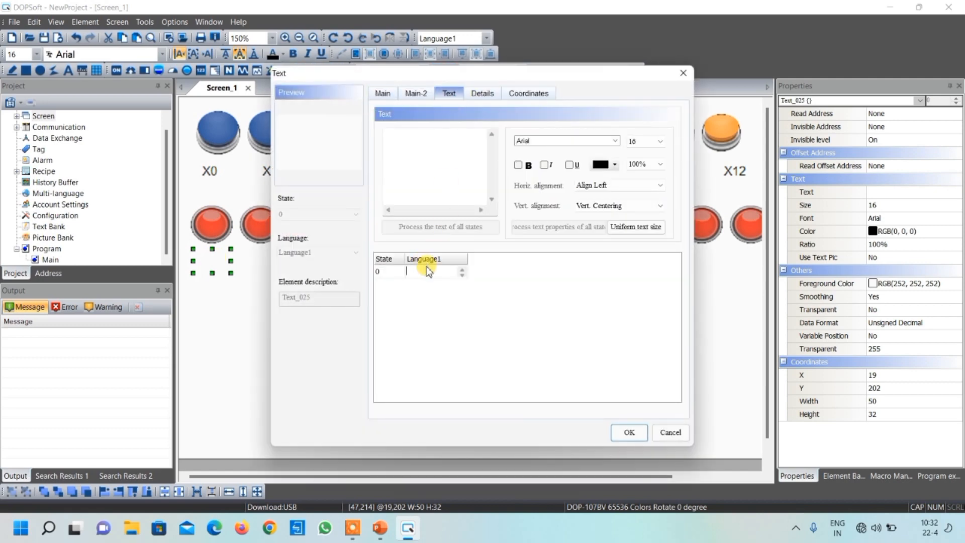
pyautogui.write('Y0')
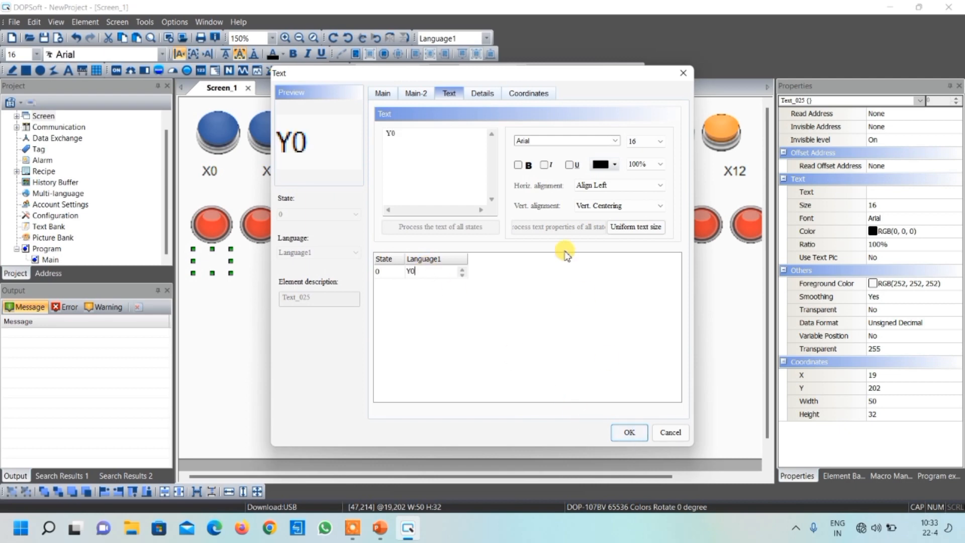
pyautogui.click(518, 165)
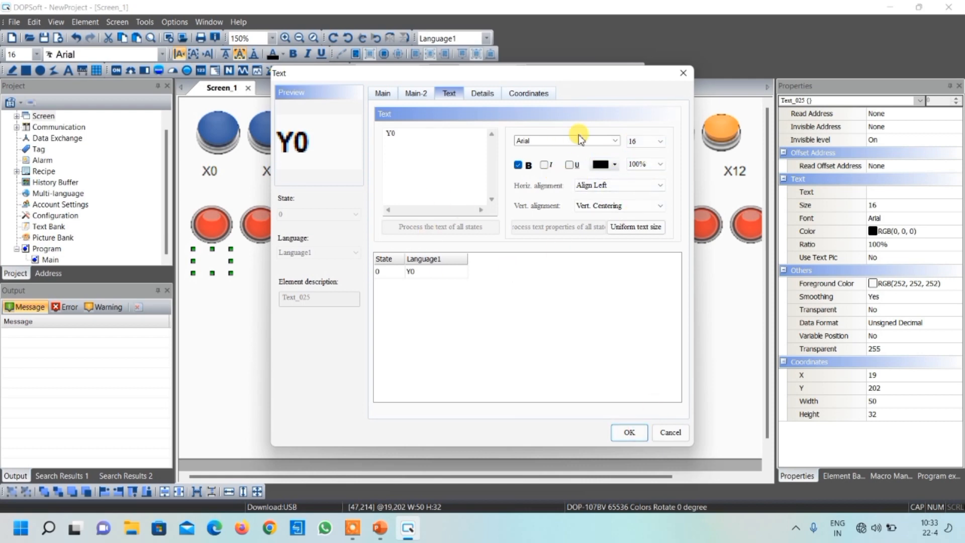
pyautogui.click(629, 433)
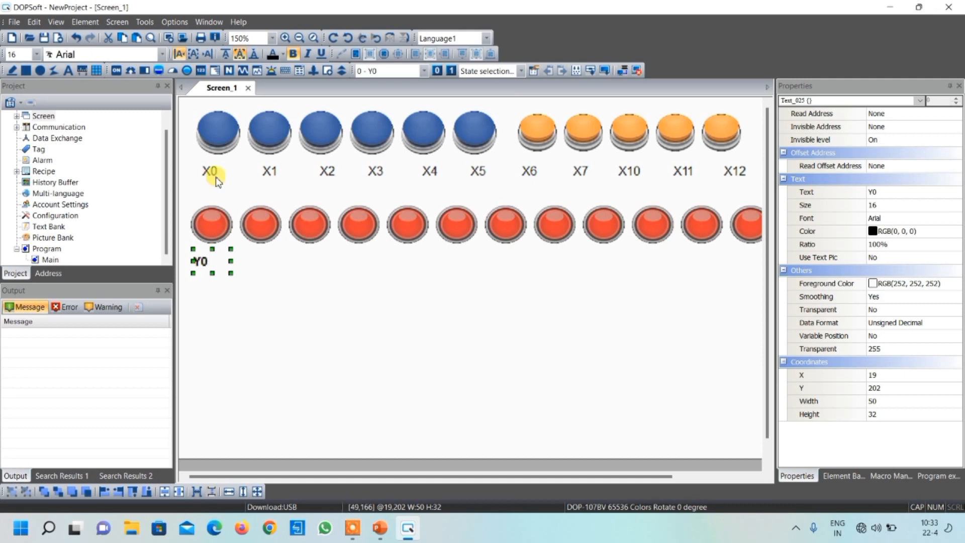
pyautogui.click(193, 53)
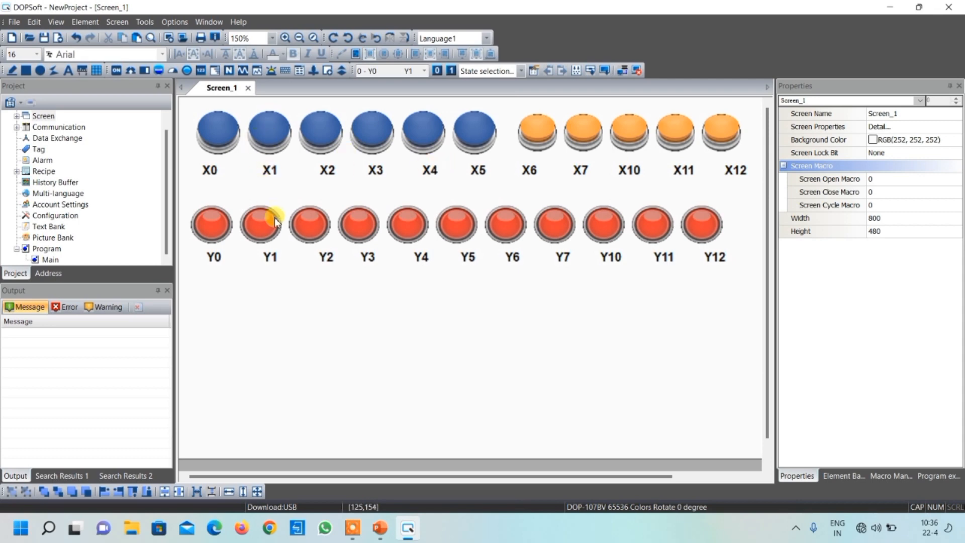
# Place a Numeric Display about 79 by 42 pixels below the Y0 label, leaving its settings at their defaults
pyautogui.scroll(-1, 402, 256)
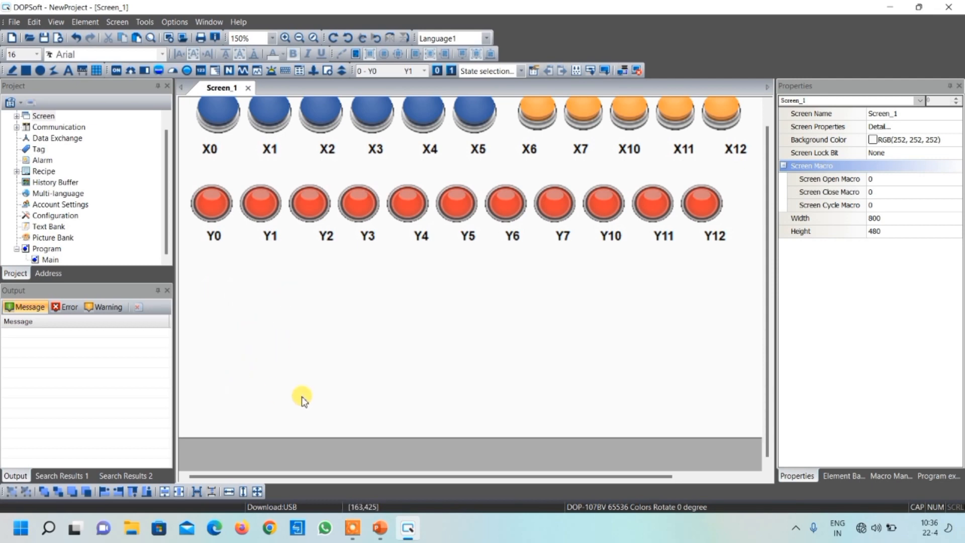
pyautogui.click(201, 71)
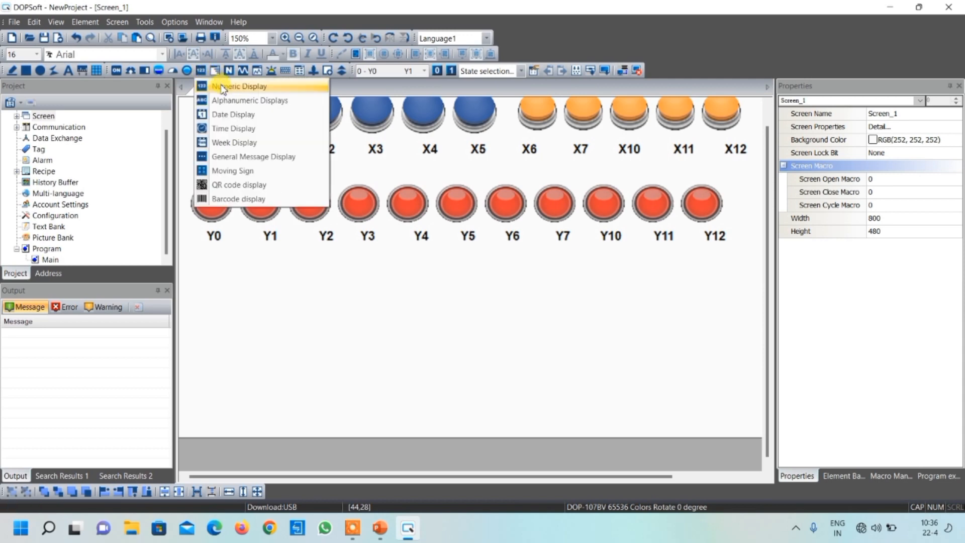
pyautogui.click(222, 86)
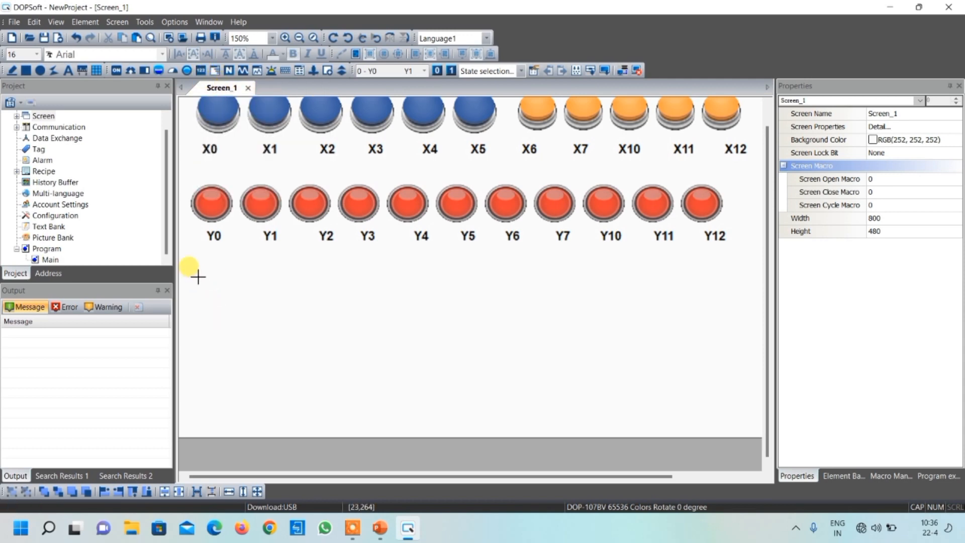
pyautogui.moveTo(191, 272); pyautogui.dragTo(253, 304)
pyautogui.doubleClick(226, 287)
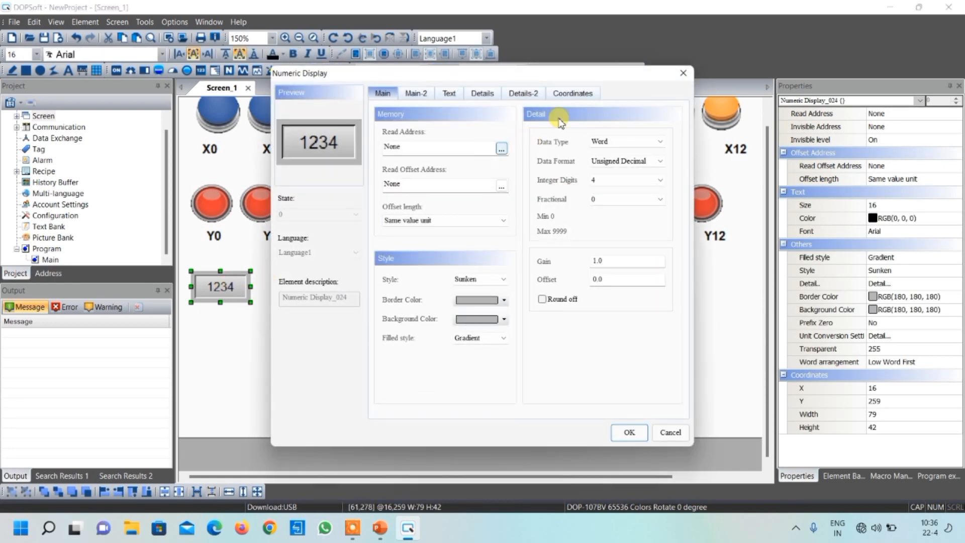
pyautogui.click(682, 73)
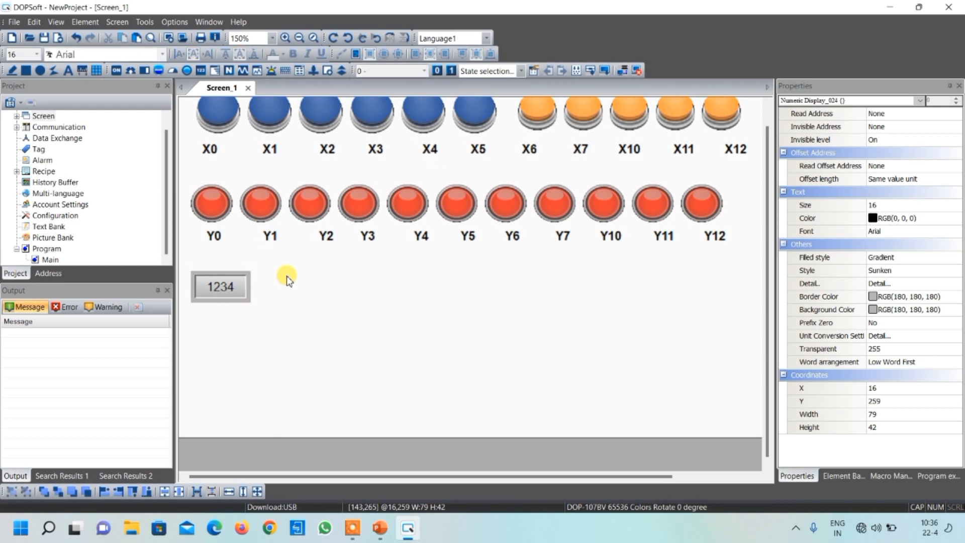
pyautogui.click(285, 275)
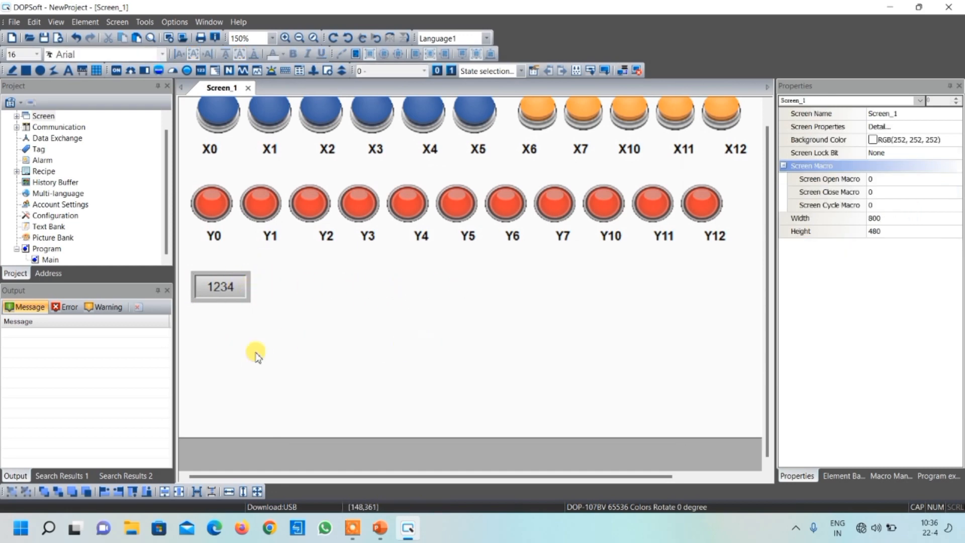
# Paste a copy of the numeric display and place it beside the original in the same row
pyautogui.click(224, 286)
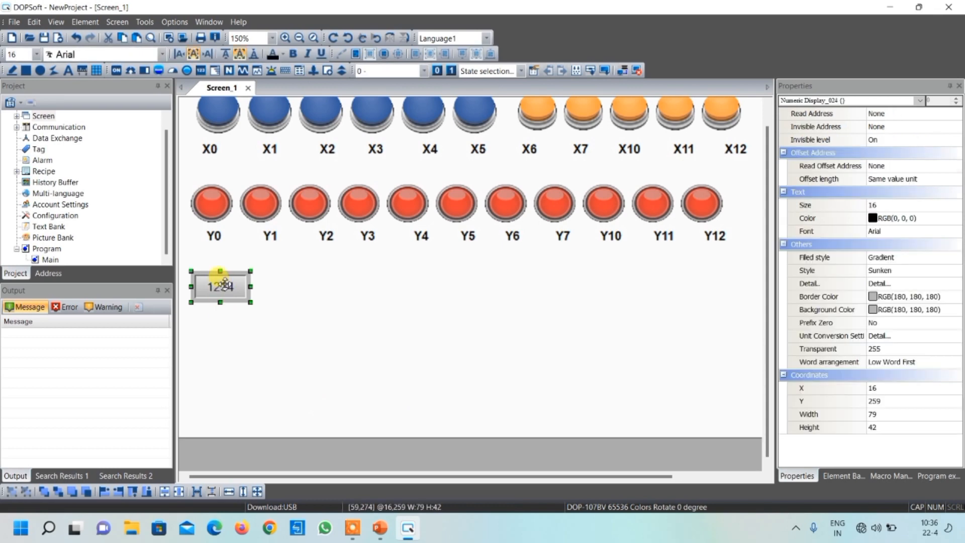
pyautogui.hotkey('ctrl', 'v')
pyautogui.moveTo(229, 294); pyautogui.dragTo(325, 282)
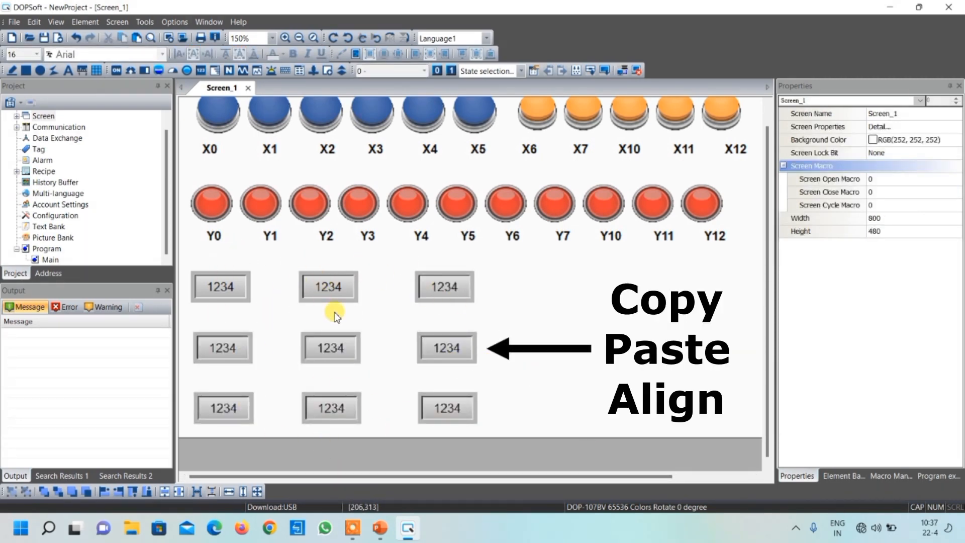
# Set the read address of the first numeric display in the upper row to D0 on Link1
pyautogui.doubleClick(231, 285)
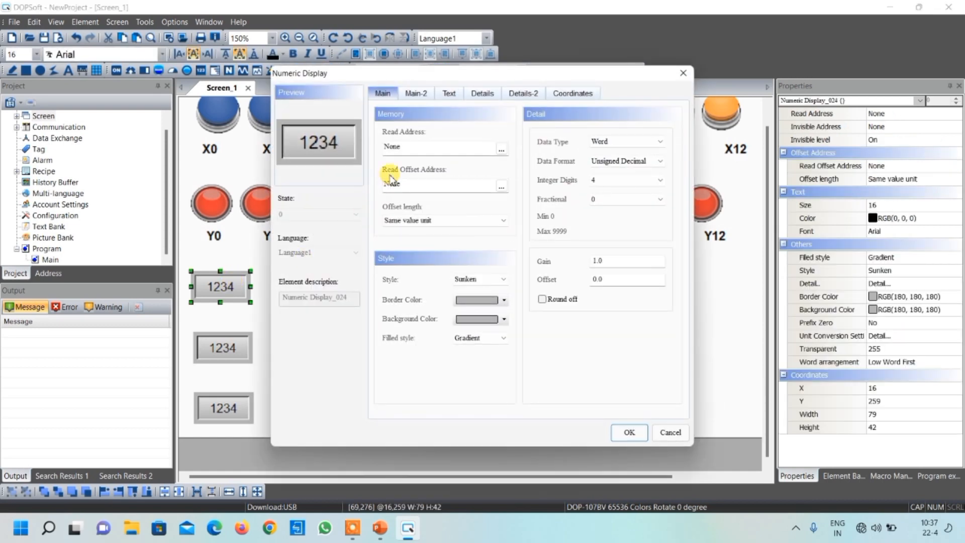
pyautogui.click(501, 149)
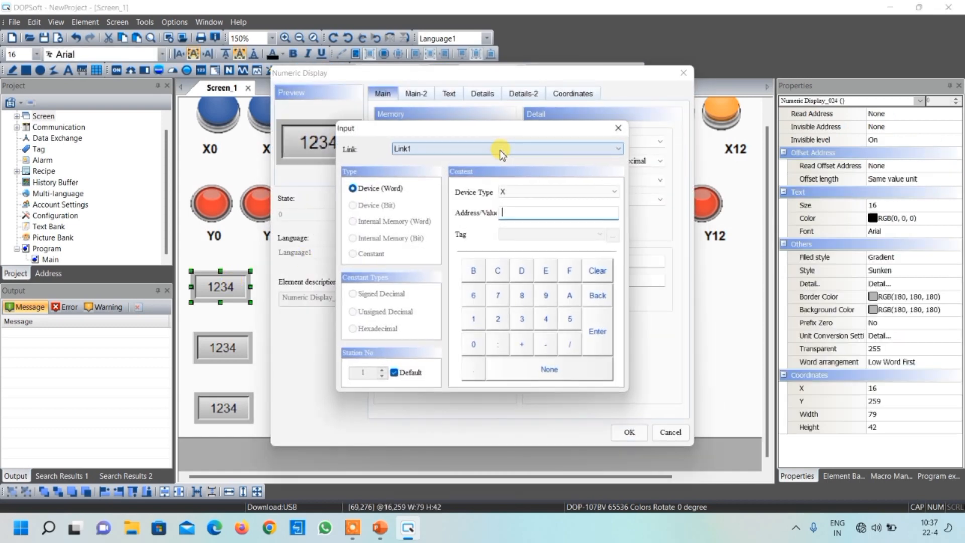
pyautogui.click(504, 191)
pyautogui.click(510, 253)
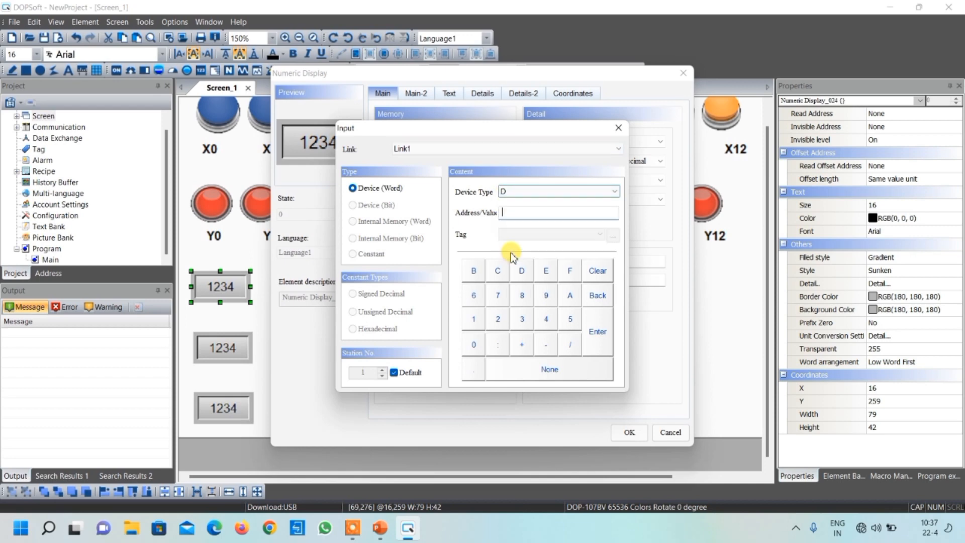
pyautogui.click(475, 346)
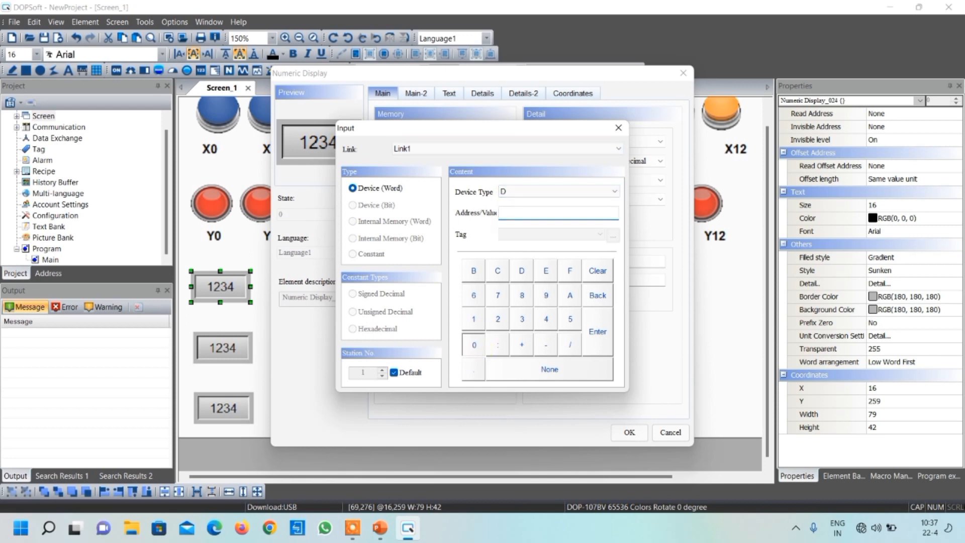
pyautogui.click(597, 334)
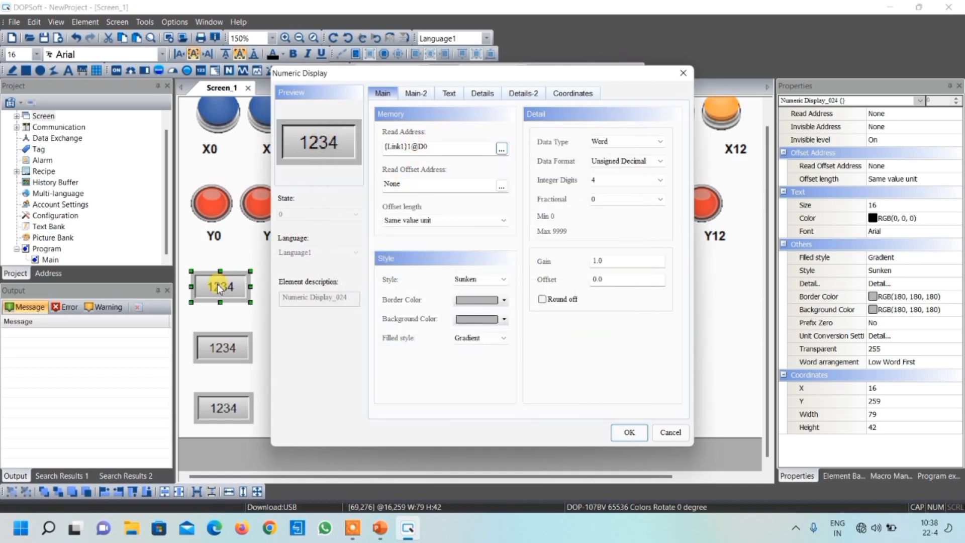
pyautogui.click(629, 432)
# Set the read address of the second numeric display in the upper row to D1 on Link1
pyautogui.click(331, 289)
pyautogui.doubleClick(331, 288)
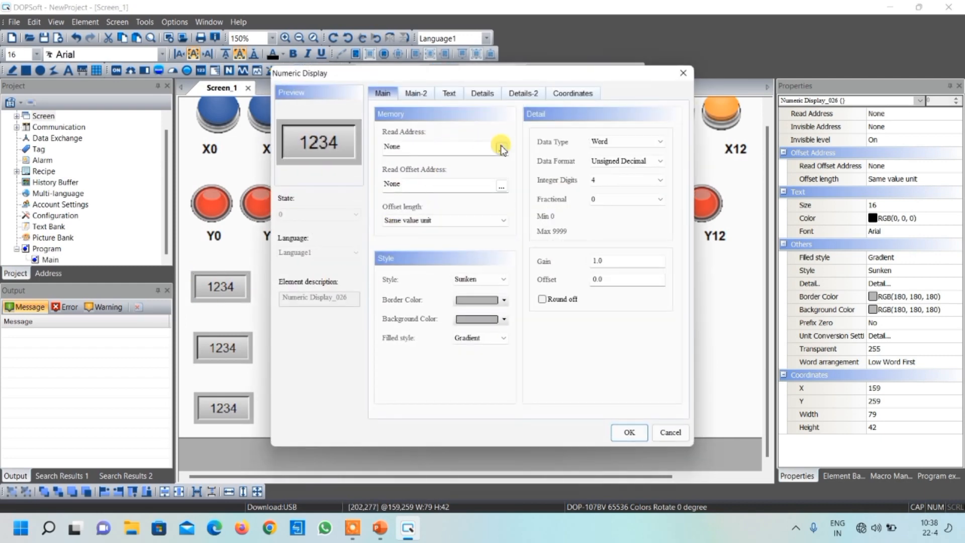
pyautogui.click(501, 147)
pyautogui.click(511, 191)
pyautogui.click(505, 257)
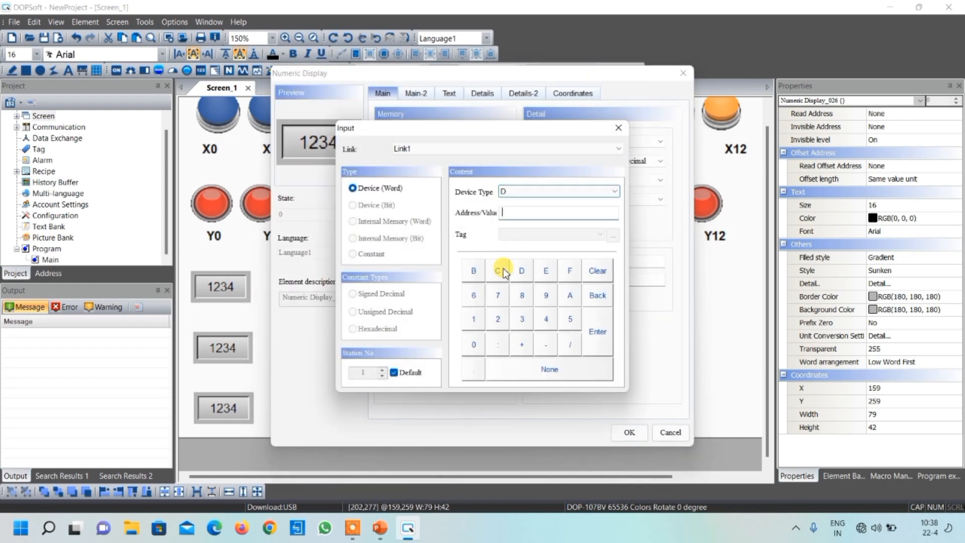
pyautogui.click(474, 318)
pyautogui.click(597, 344)
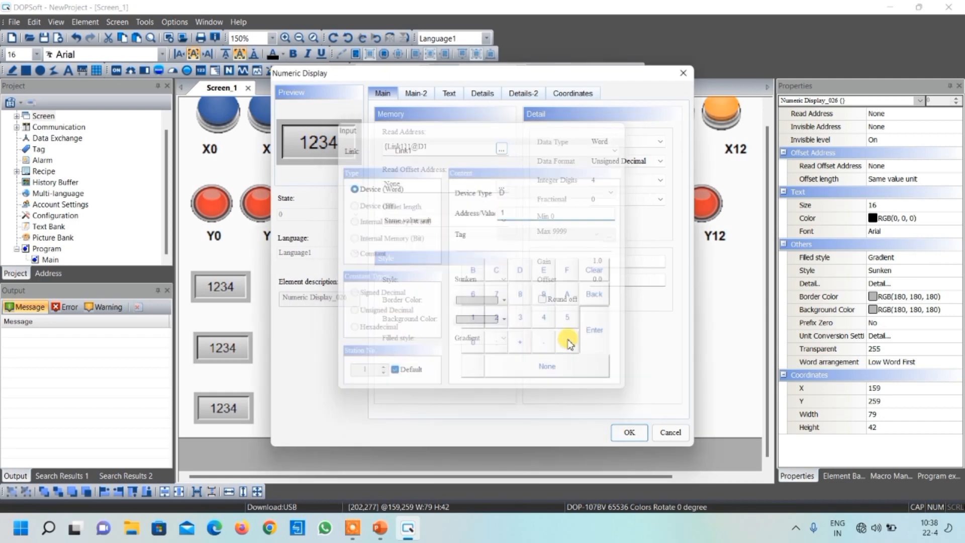
pyautogui.click(629, 432)
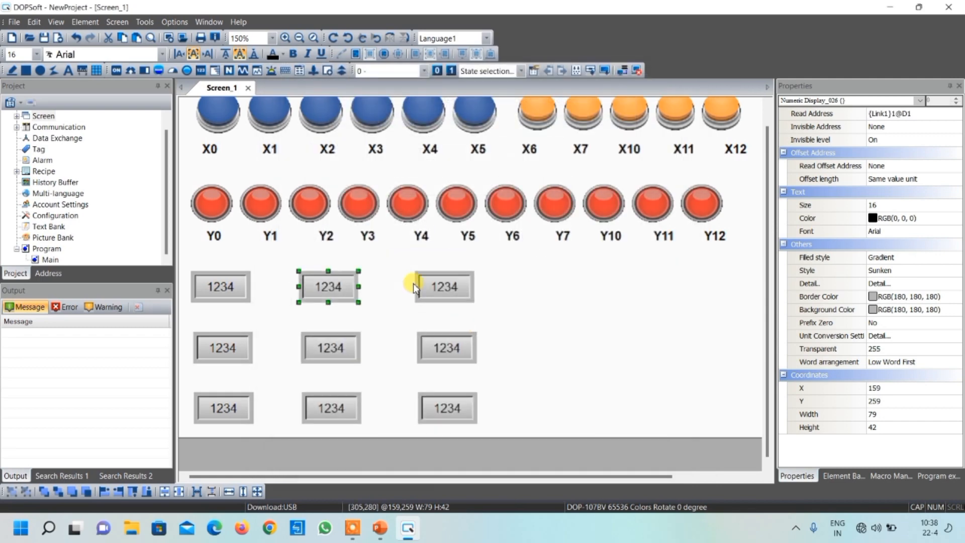
# Set the read address of the third numeric display in the upper row to D2 on Link1, keeping the Sunken style
pyautogui.doubleClick(448, 286)
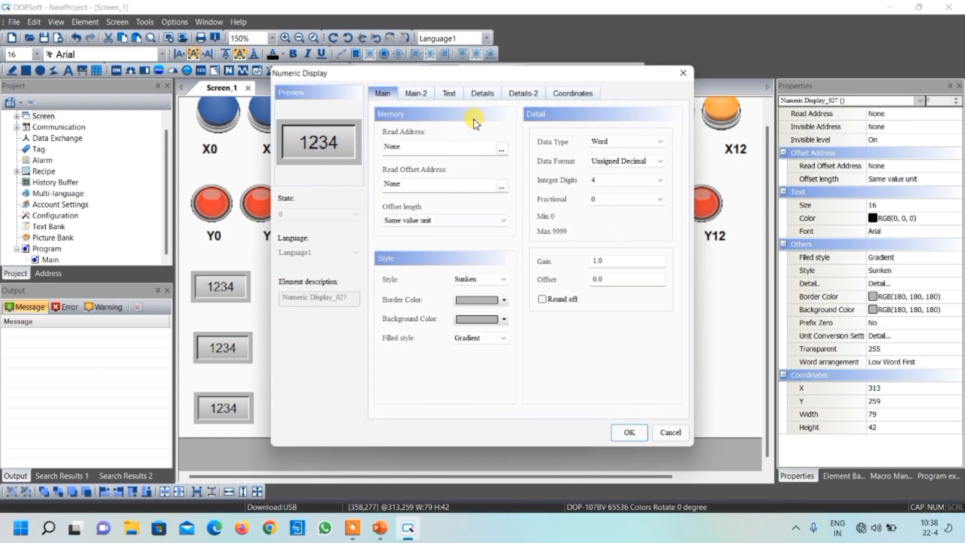
pyautogui.click(501, 149)
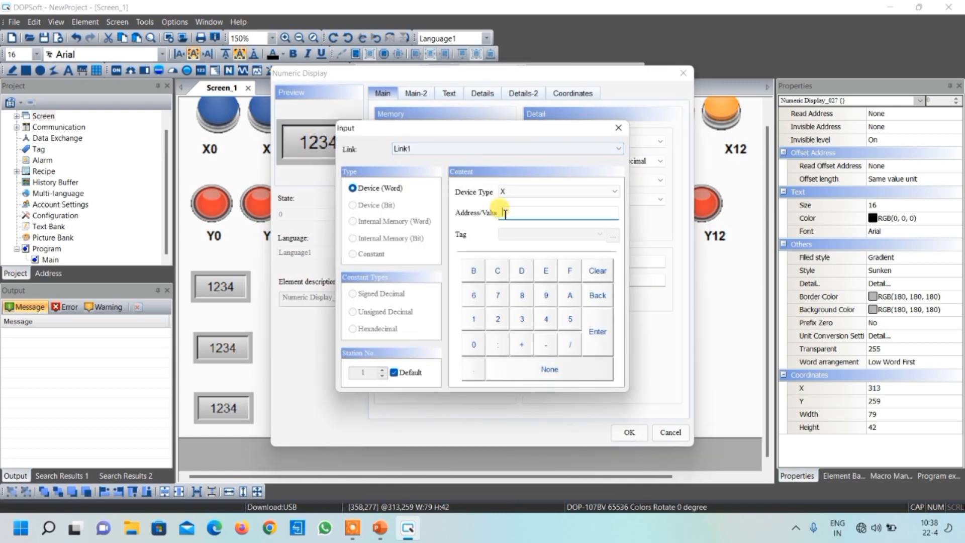
pyautogui.click(511, 191)
pyautogui.click(508, 245)
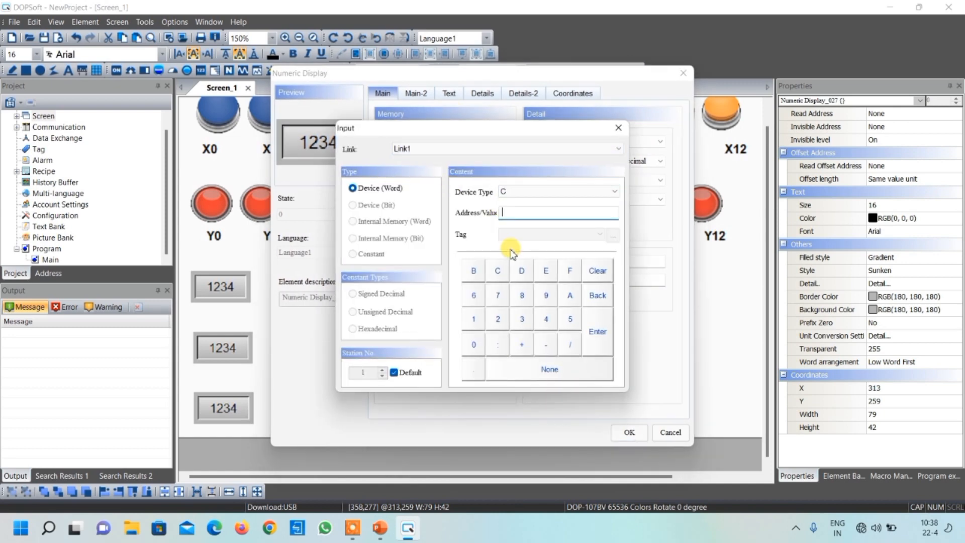
pyautogui.click(514, 190)
pyautogui.click(505, 259)
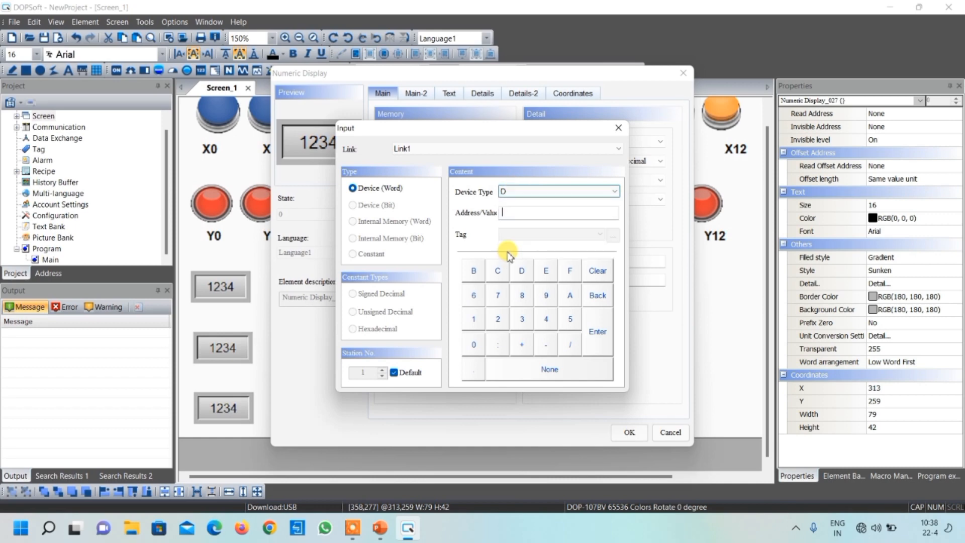
pyautogui.click(498, 319)
pyautogui.click(598, 329)
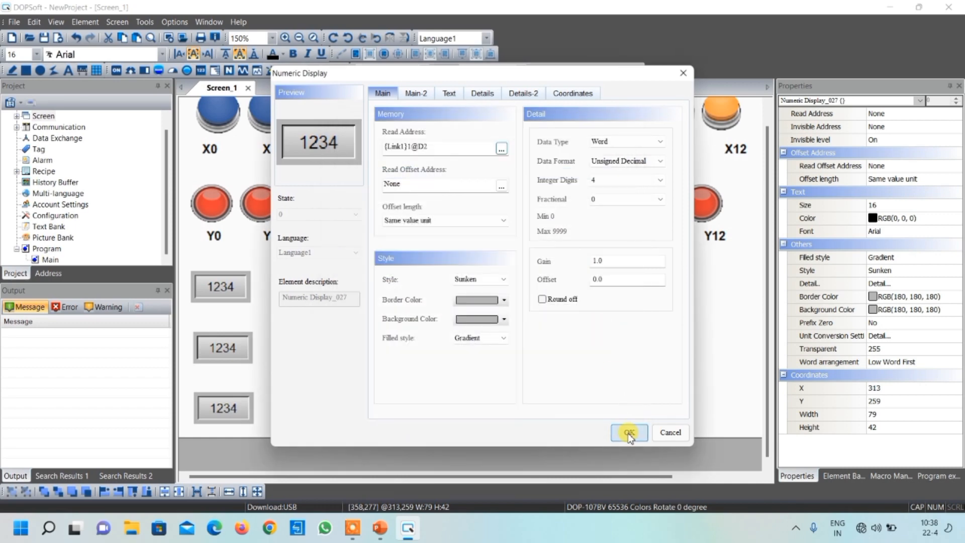
pyautogui.click(502, 280)
pyautogui.click(502, 280)
pyautogui.click(629, 433)
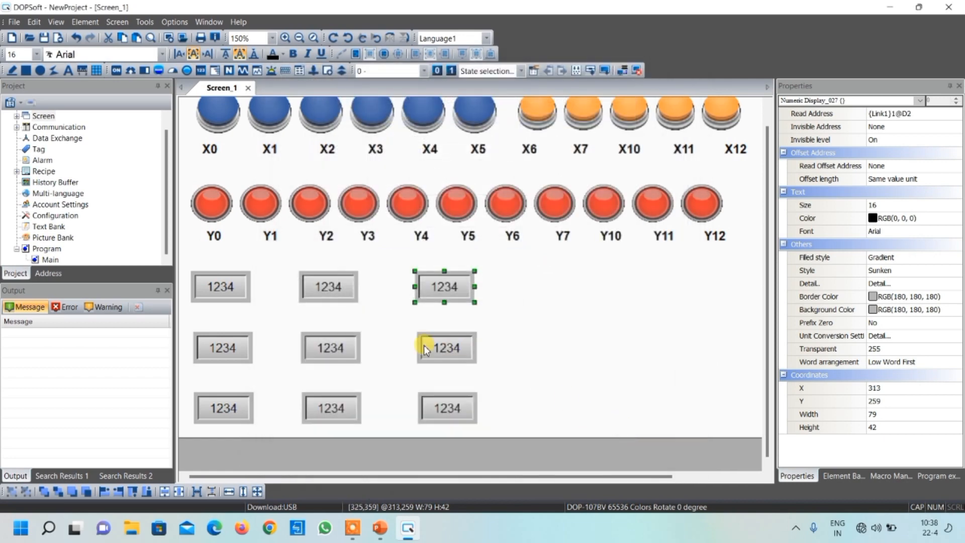
# Set the read address of the first numeric display in the middle row to C0 on Link1
pyautogui.doubleClick(225, 348)
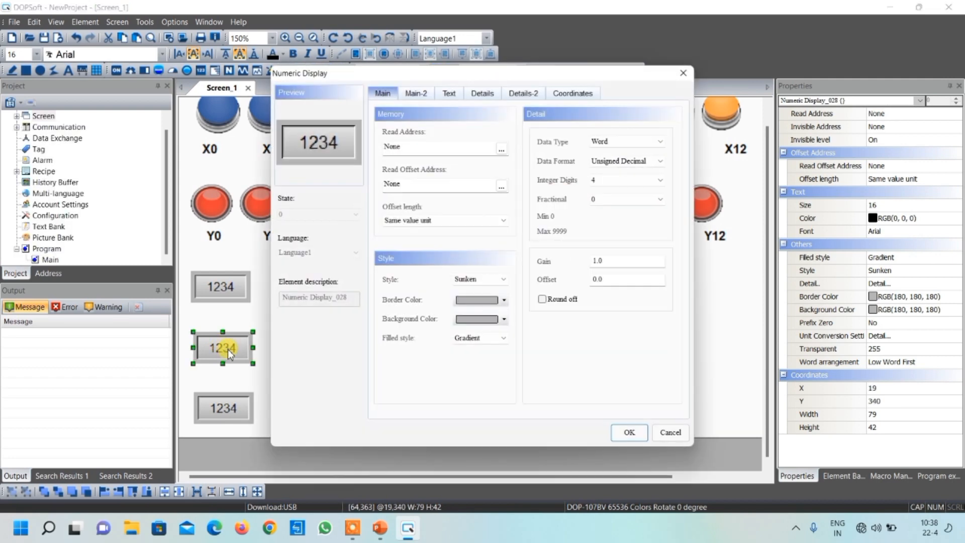
pyautogui.click(500, 149)
pyautogui.click(505, 191)
pyautogui.click(511, 245)
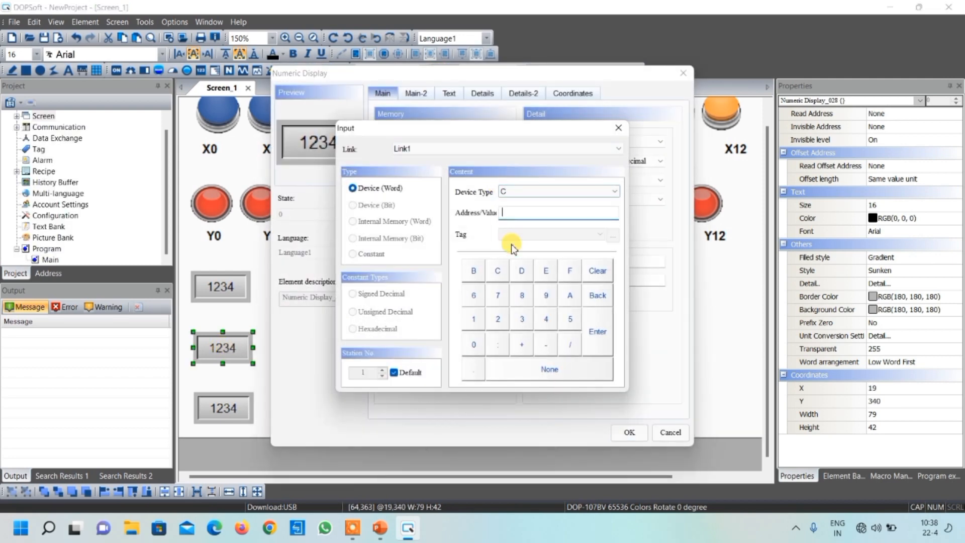
pyautogui.click(473, 345)
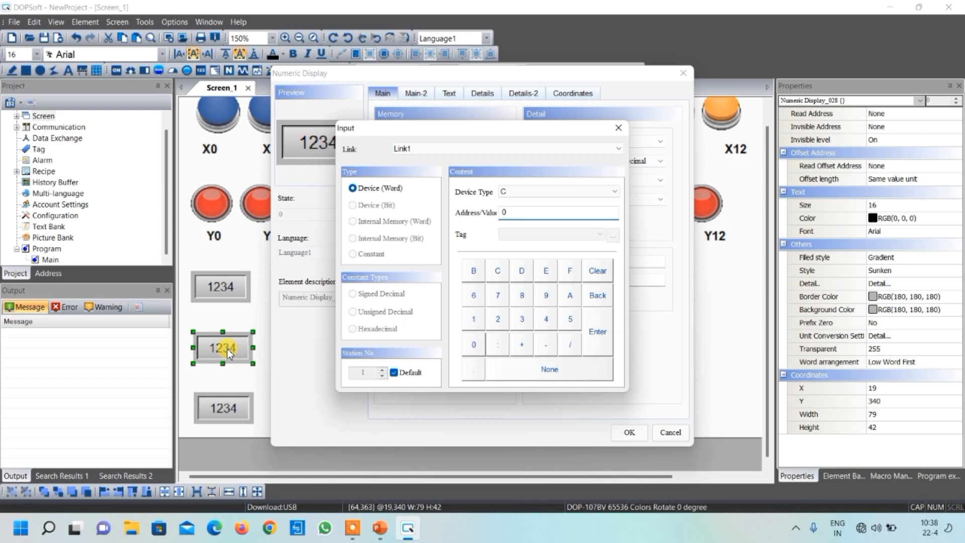
pyautogui.click(596, 342)
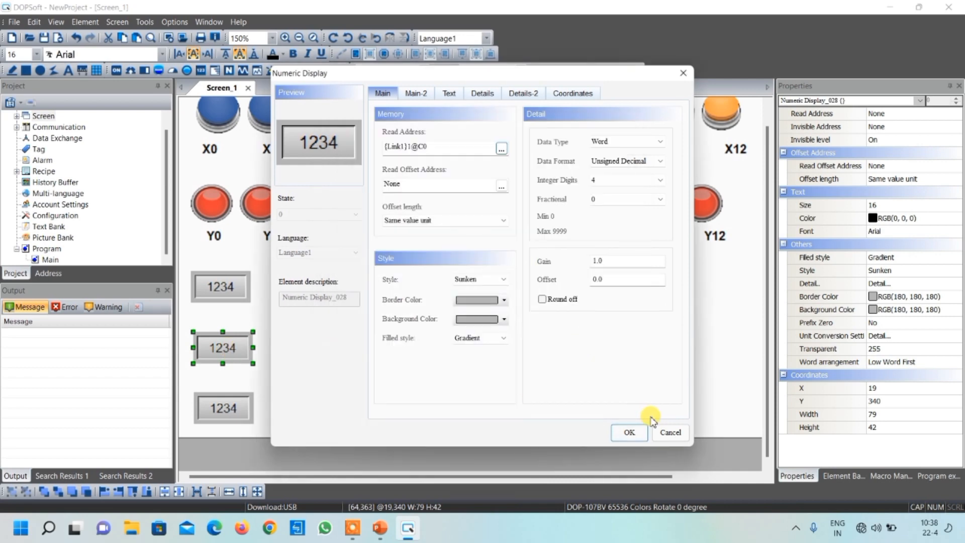
pyautogui.click(628, 432)
# Set the read address of the second numeric display in the middle row to C1 on Link1
pyautogui.click(335, 347)
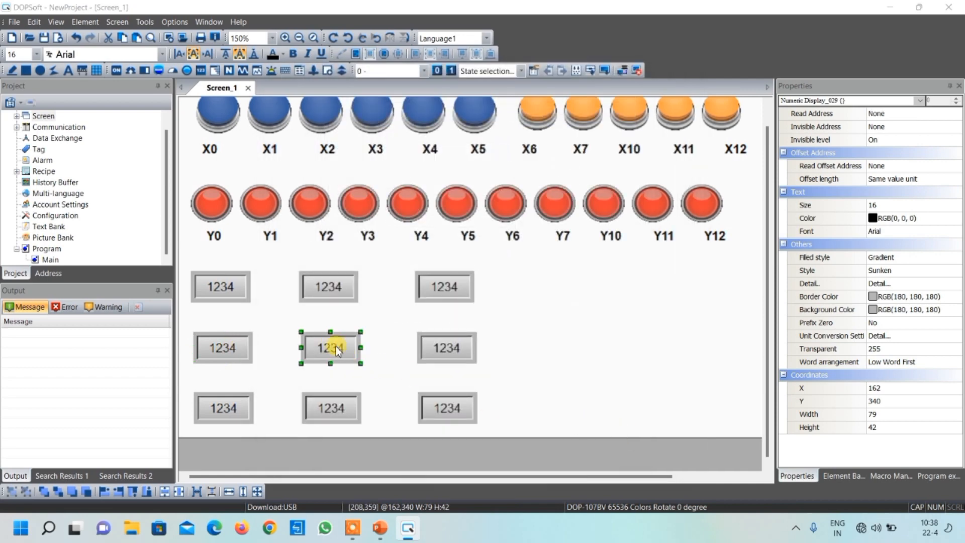
pyautogui.doubleClick(336, 346)
pyautogui.click(495, 151)
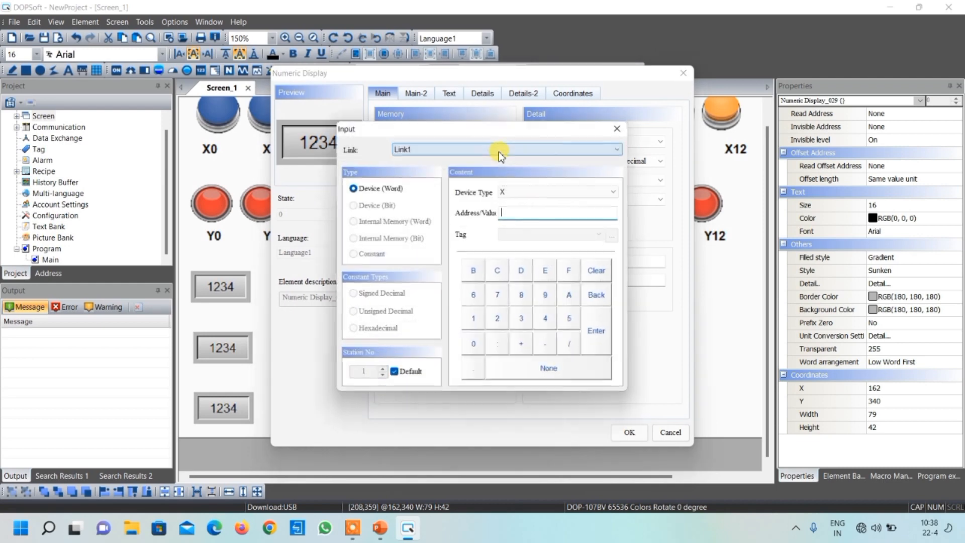
pyautogui.click(504, 192)
pyautogui.click(514, 245)
pyautogui.click(473, 318)
pyautogui.click(596, 332)
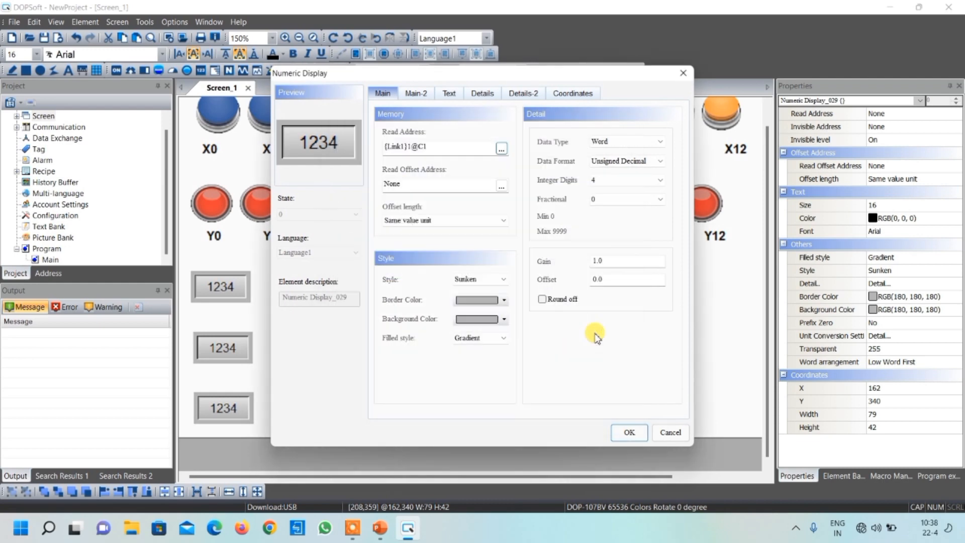
pyautogui.click(629, 431)
# Set the read address of the third numeric display in the middle row to C2 on Link1
pyautogui.doubleClick(442, 342)
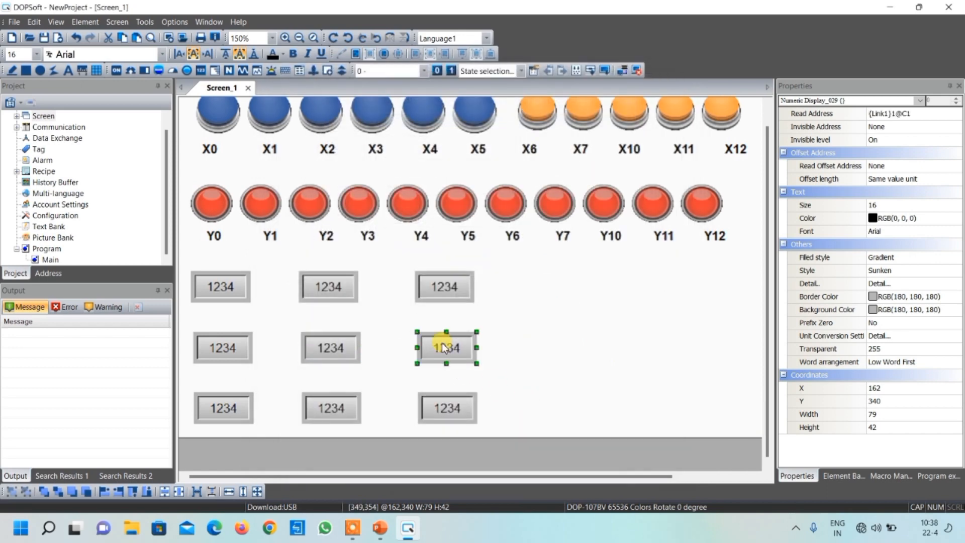
pyautogui.click(497, 148)
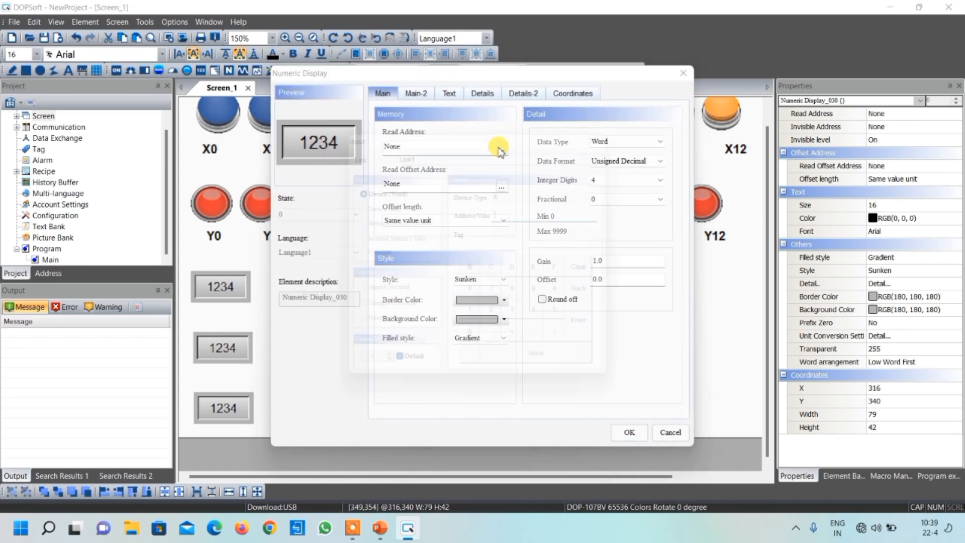
pyautogui.click(511, 192)
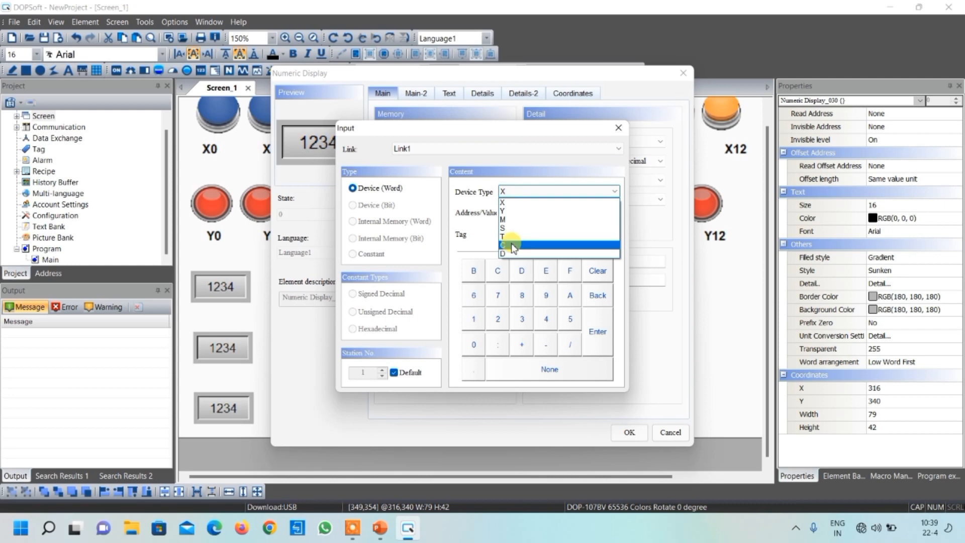
pyautogui.click(507, 245)
pyautogui.click(594, 324)
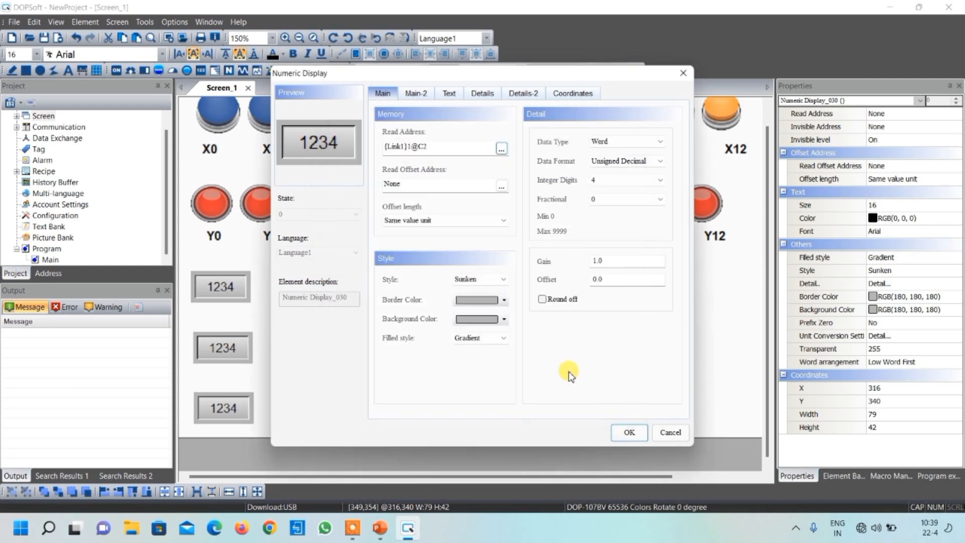
pyautogui.click(623, 427)
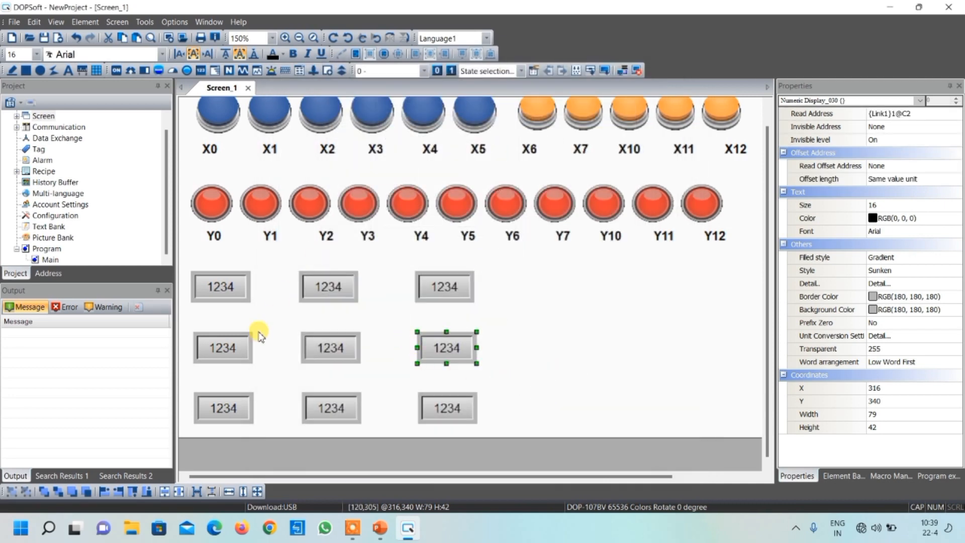
# Set the read address of the first numeric display in the lowest row to T0 on Link1
pyautogui.doubleClick(228, 406)
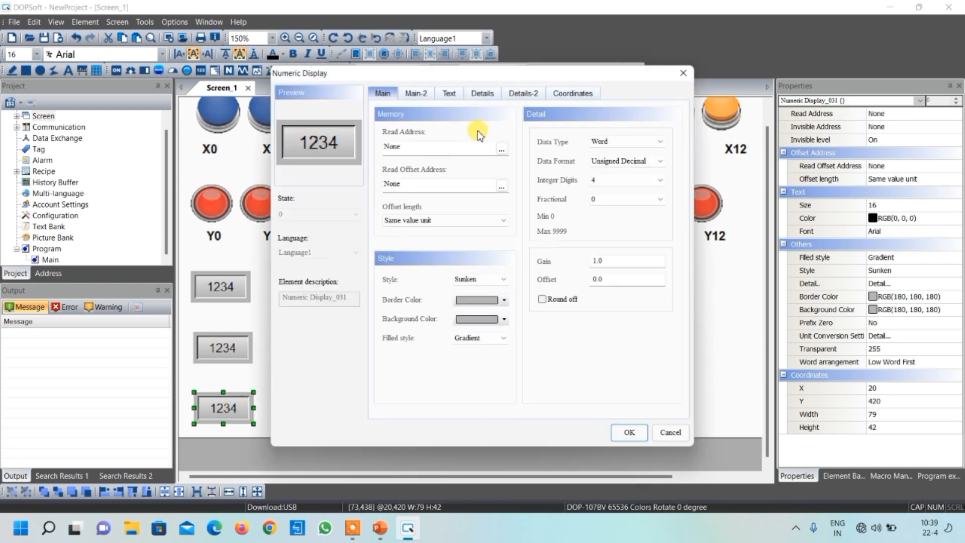
pyautogui.click(501, 149)
pyautogui.click(507, 191)
pyautogui.click(509, 238)
pyautogui.click(470, 345)
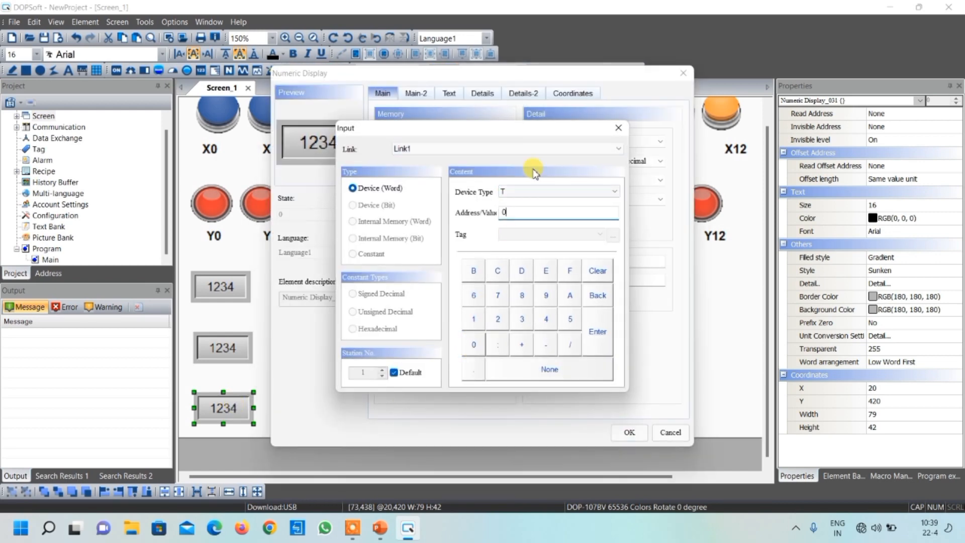
pyautogui.click(514, 192)
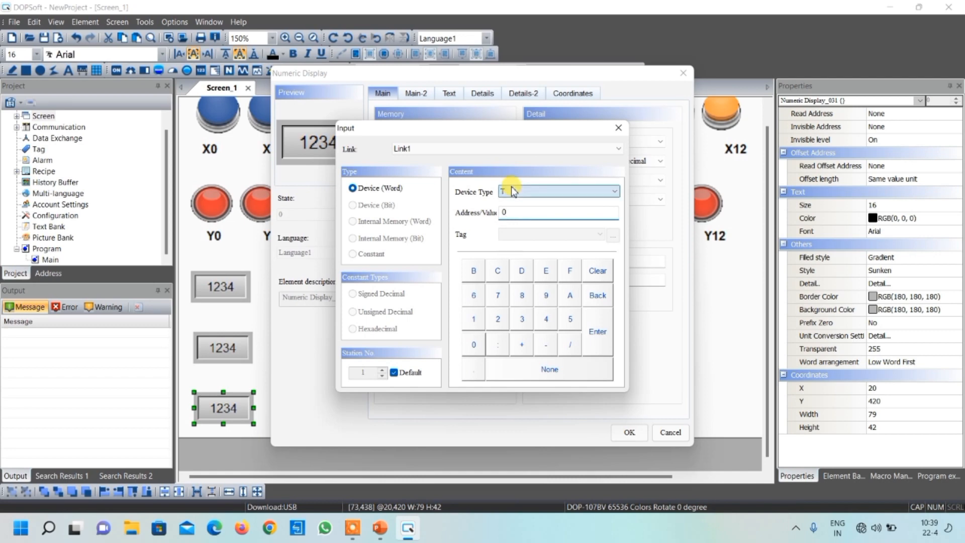
pyautogui.press('BackSpace')
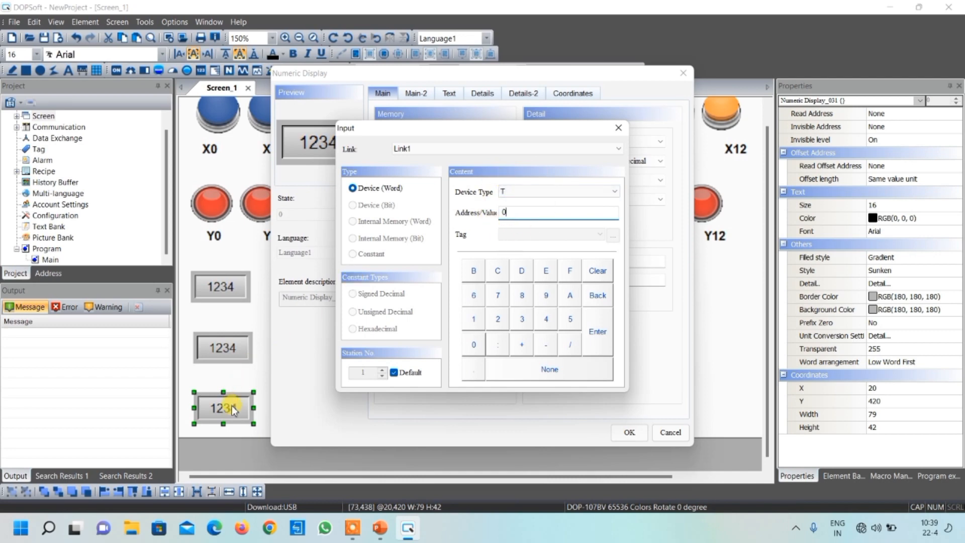
pyautogui.click(597, 333)
pyautogui.click(626, 431)
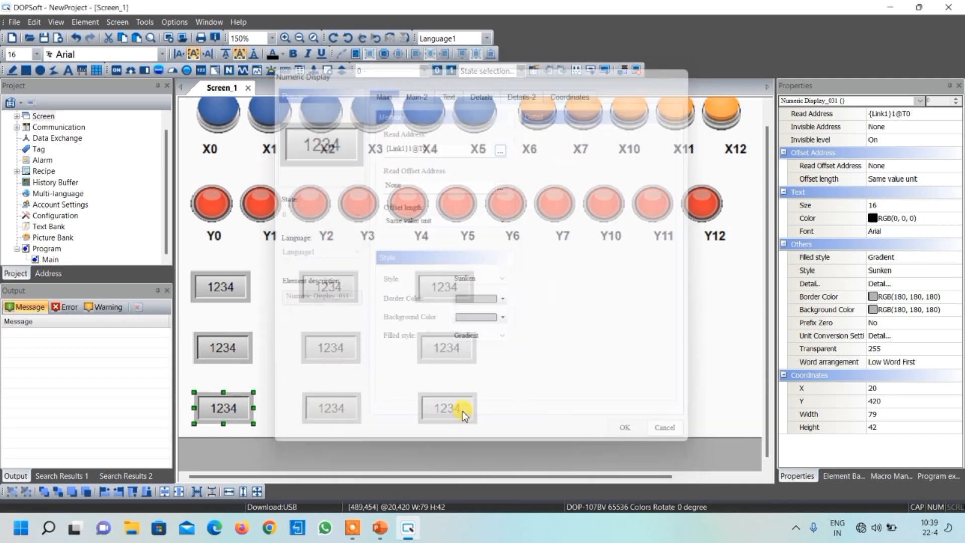
# Set the read address of the second numeric display in the lowest row to T1 on Link1
pyautogui.click(339, 407)
pyautogui.doubleClick(339, 407)
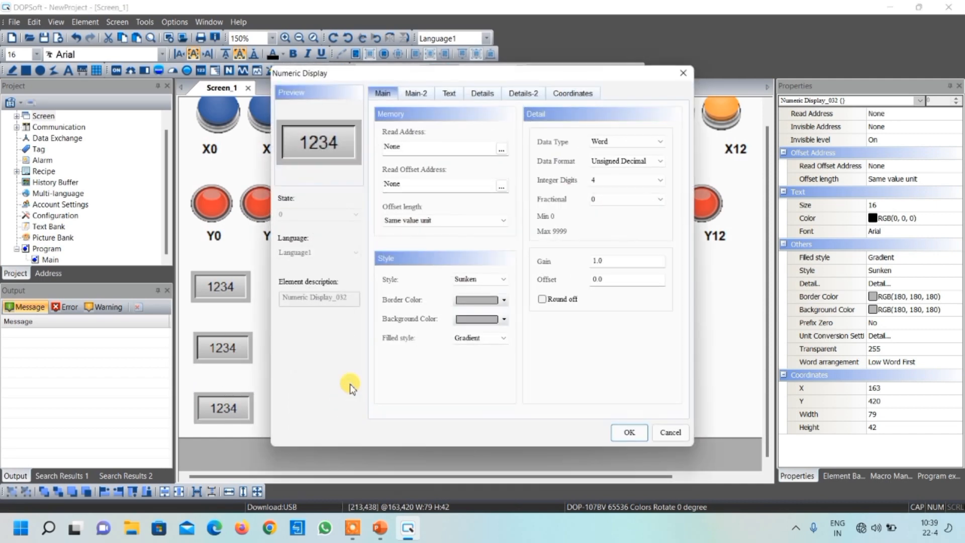
pyautogui.click(452, 94)
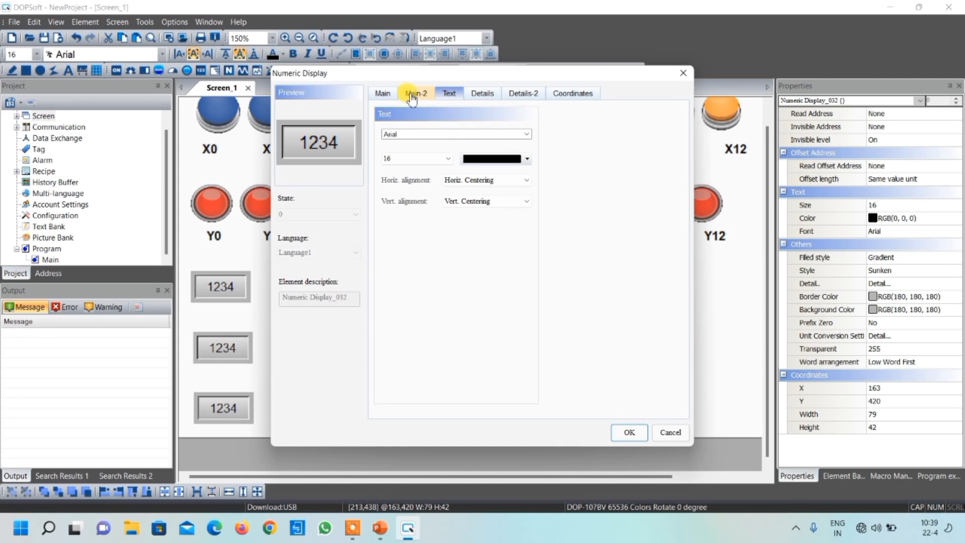
pyautogui.click(383, 93)
pyautogui.click(497, 150)
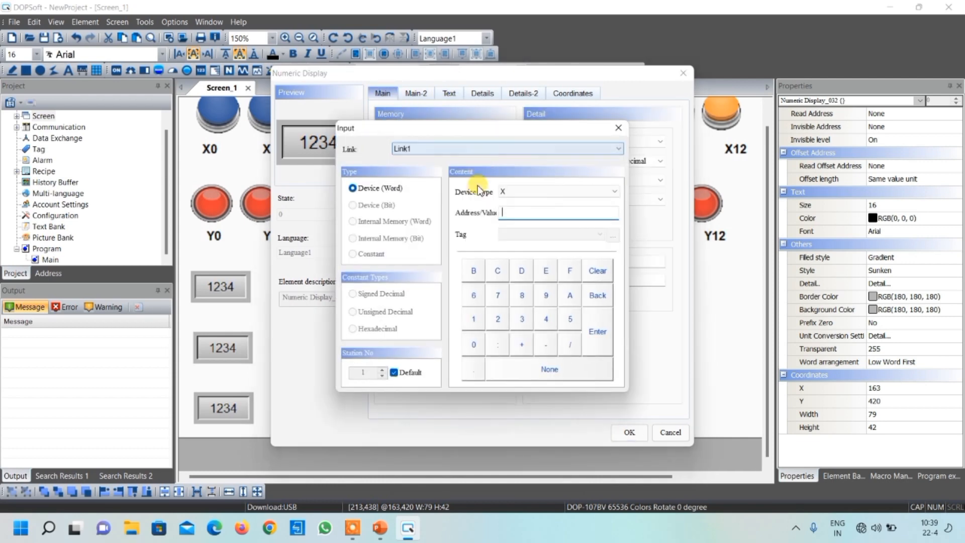
pyautogui.click(517, 191)
pyautogui.click(512, 241)
pyautogui.click(474, 318)
pyautogui.click(598, 334)
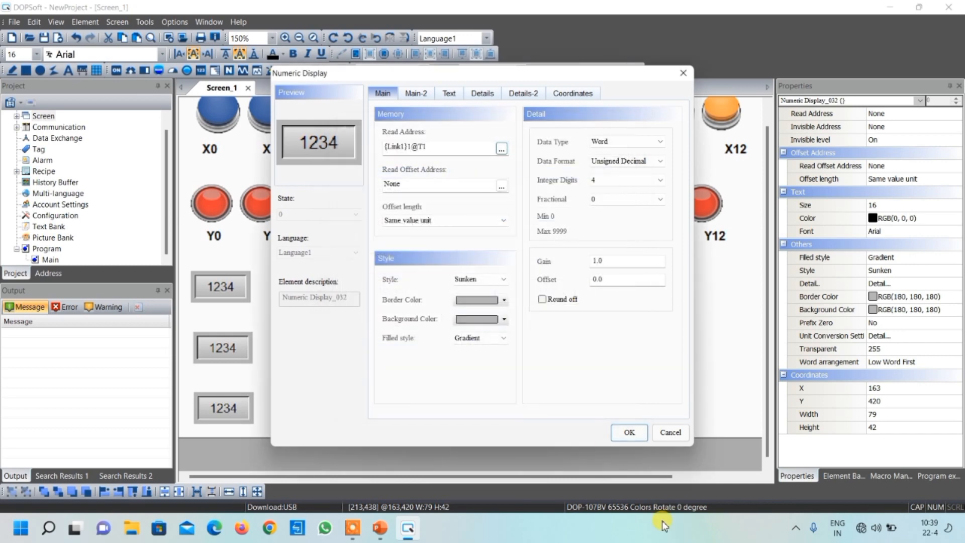
pyautogui.click(631, 435)
# Set the read address of the third numeric display in the lowest row to T2 on Link1
pyautogui.click(444, 399)
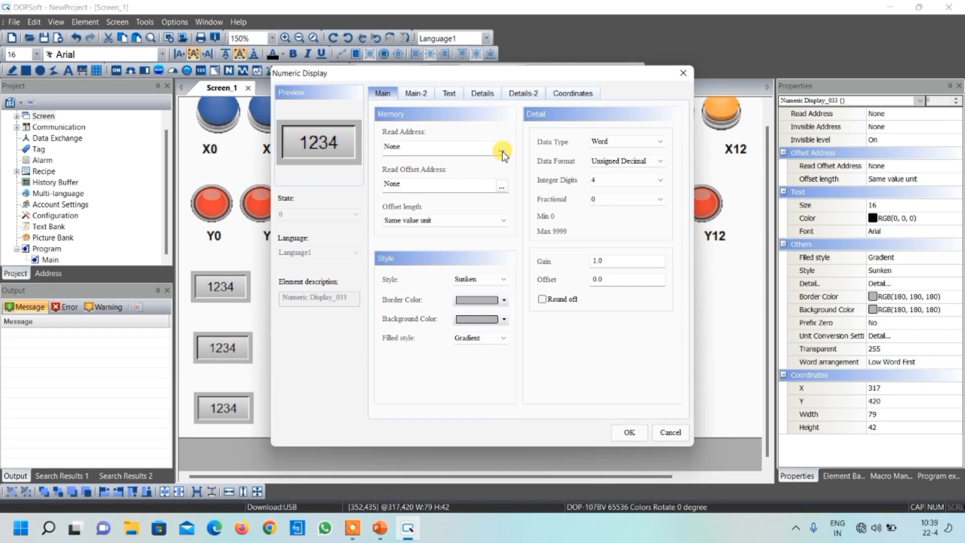
pyautogui.click(502, 151)
pyautogui.click(503, 192)
pyautogui.click(510, 237)
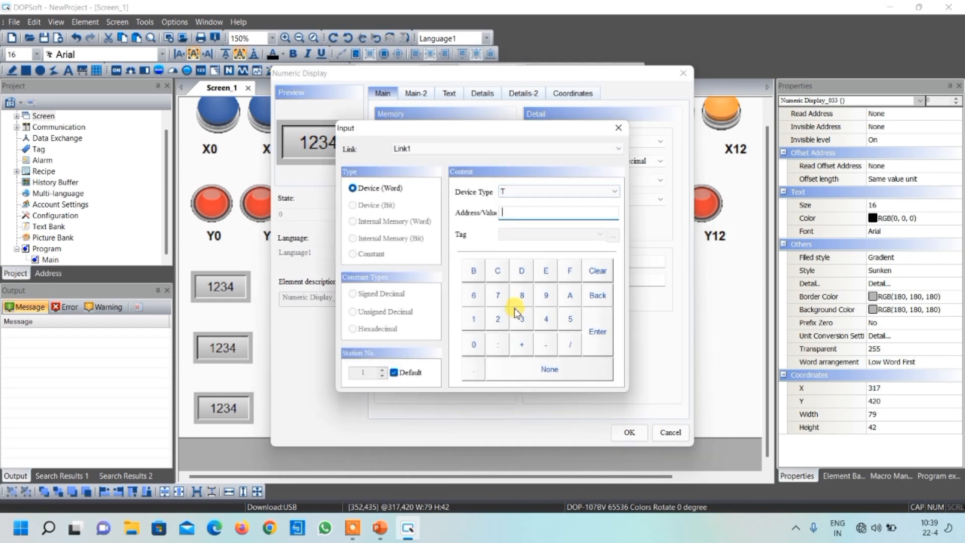
pyautogui.click(497, 319)
pyautogui.click(600, 334)
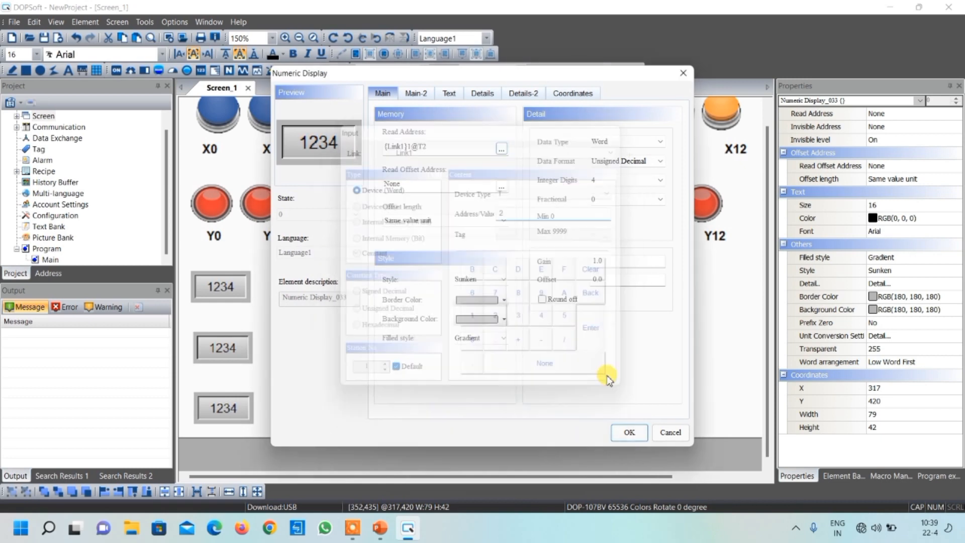
pyautogui.click(627, 432)
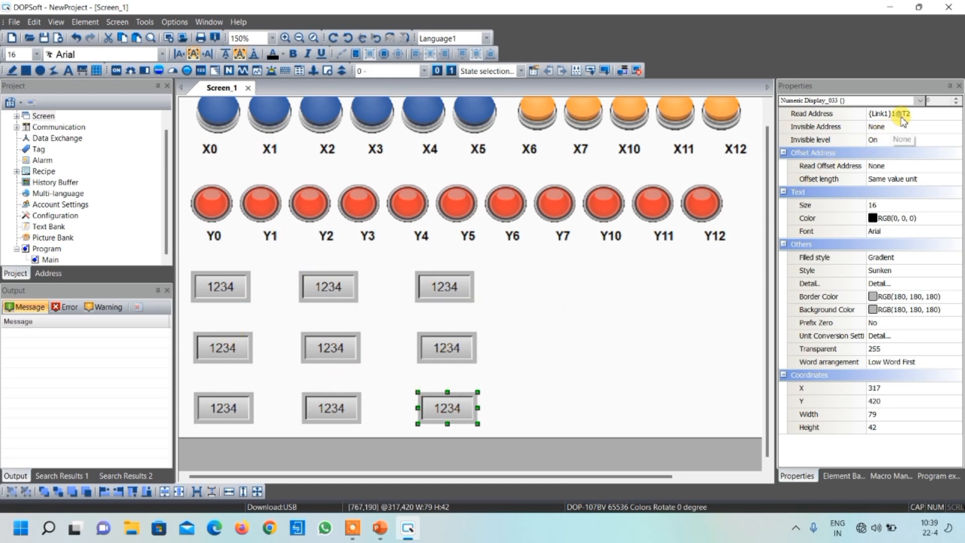
pyautogui.click(450, 286)
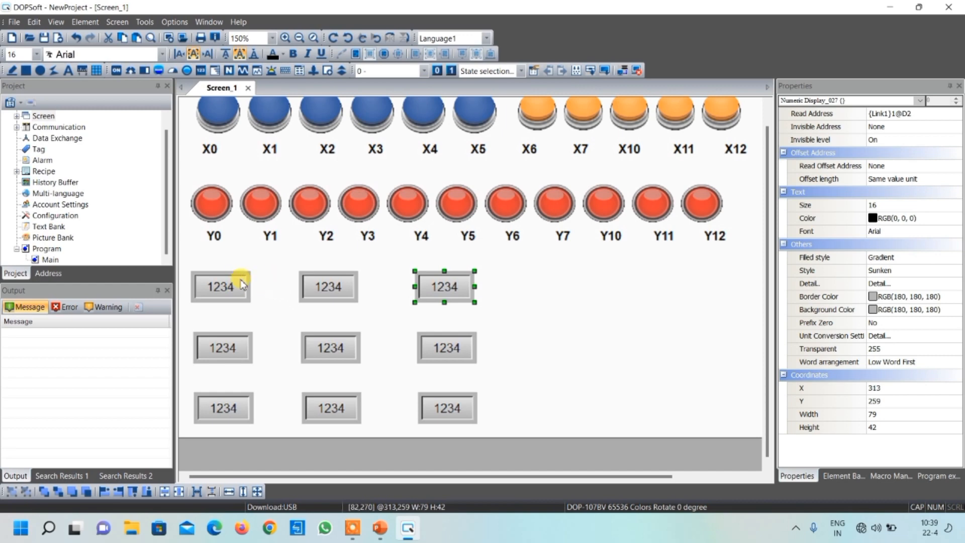
pyautogui.click(532, 312)
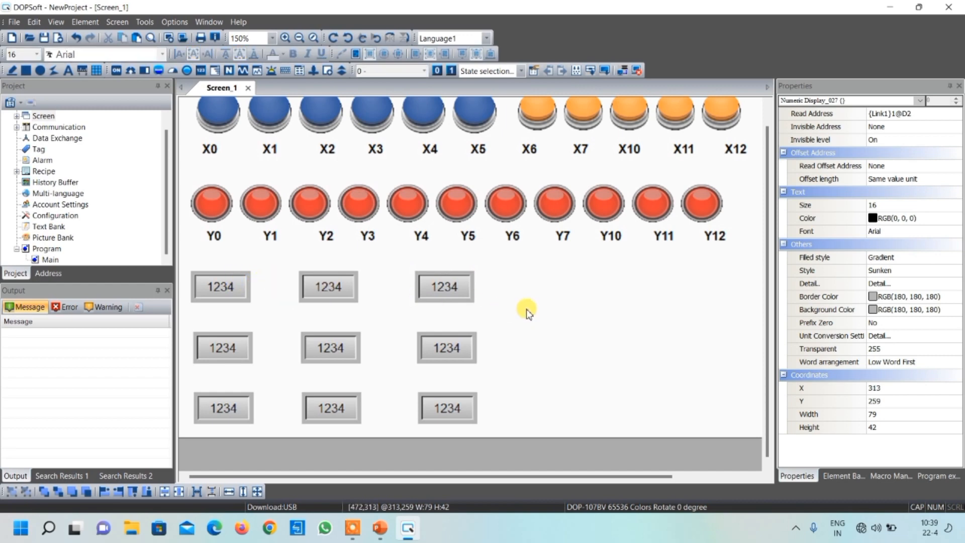
# Add a text label reading D0 to the right of the first numeric display in the top row, centred horizontally
pyautogui.click(69, 73)
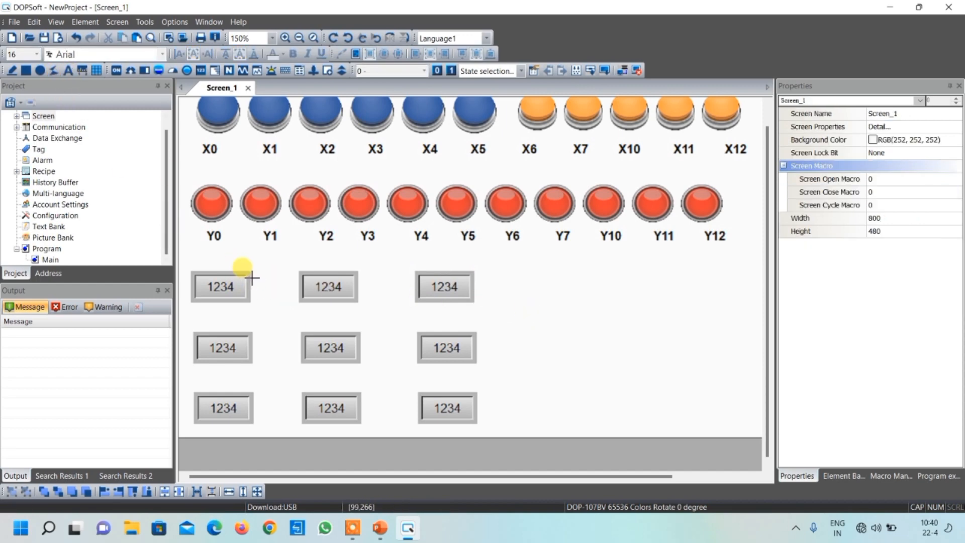
pyautogui.moveTo(255, 274); pyautogui.dragTo(288, 302)
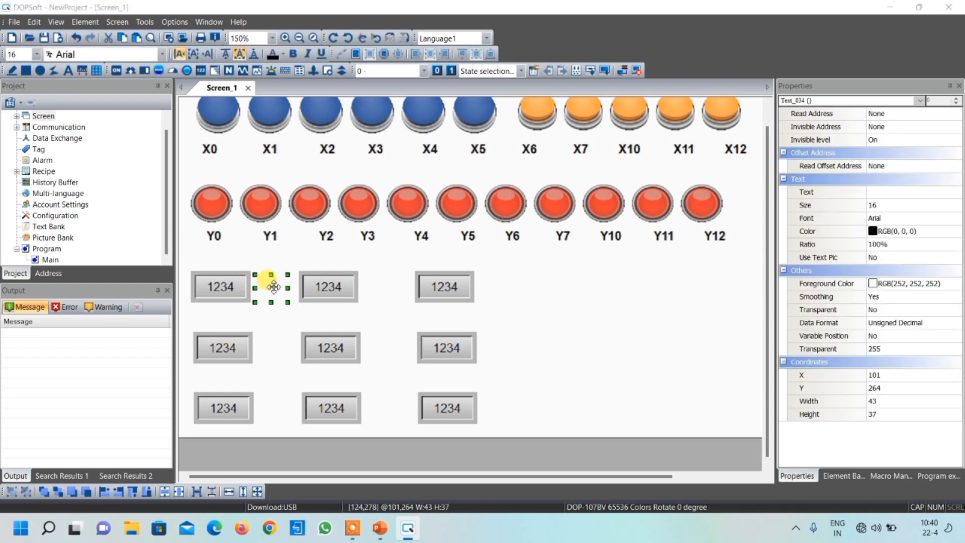
pyautogui.doubleClick(274, 287)
pyautogui.click(449, 94)
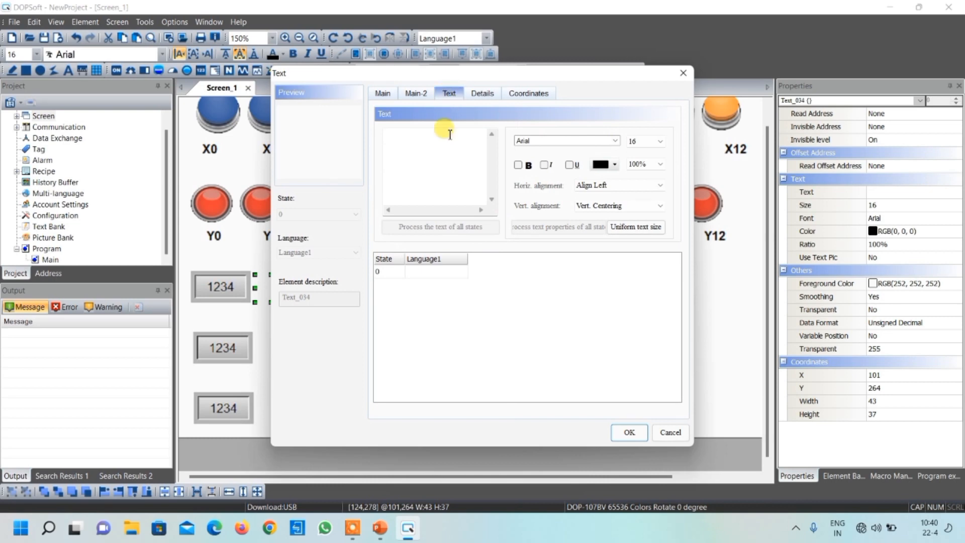
pyautogui.click(431, 271)
pyautogui.write('DO')
pyautogui.press('BackSpace')
pyautogui.write('0')
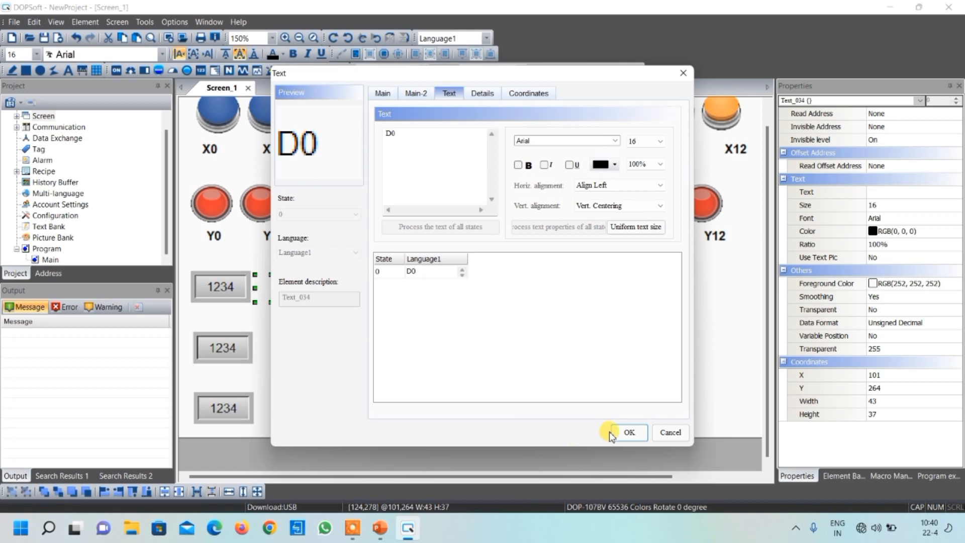
pyautogui.click(628, 432)
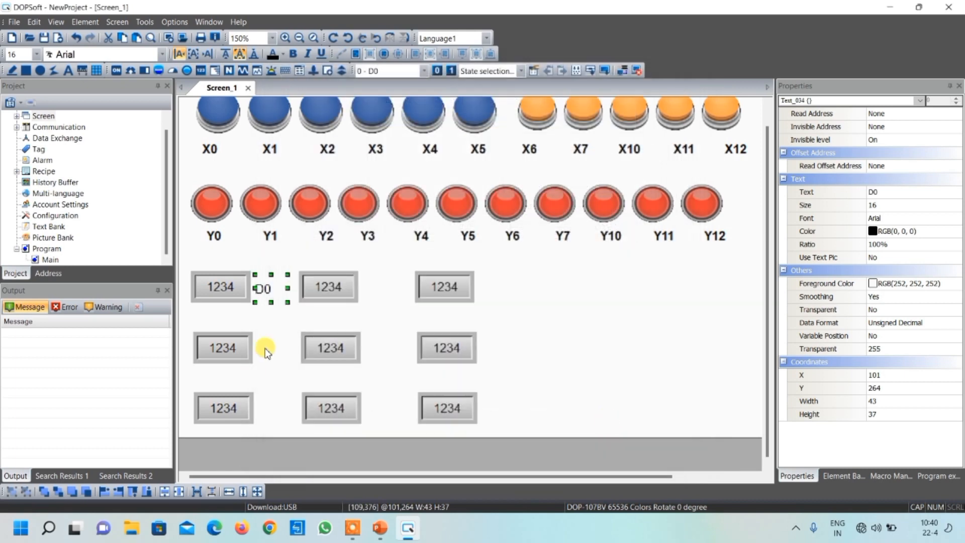
pyautogui.click(193, 54)
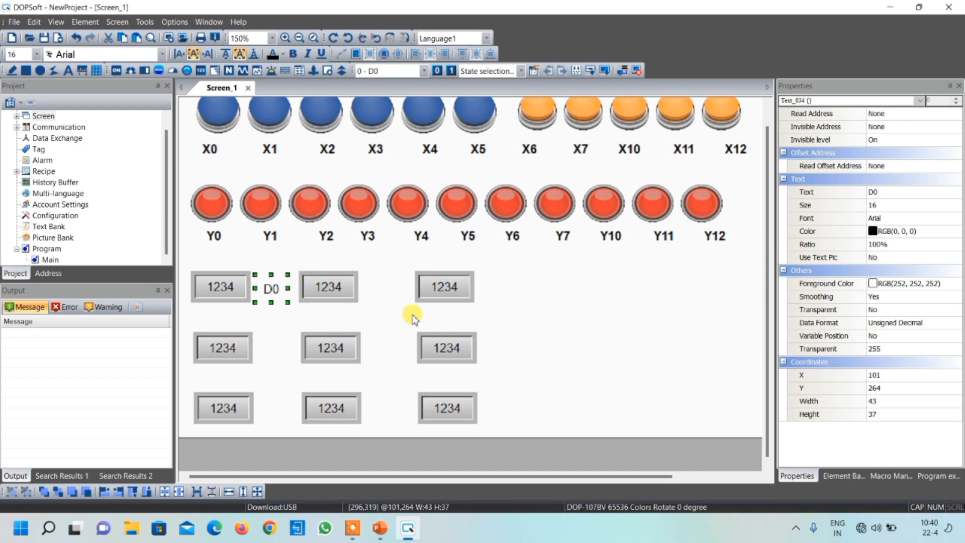
pyautogui.click(521, 312)
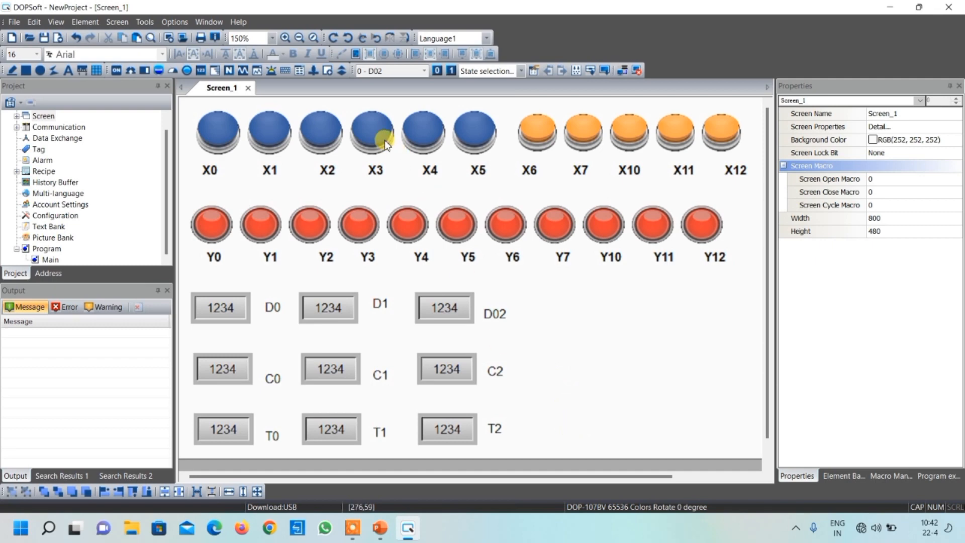
# Place a Numeric Entry element about 102 by 47 to the right of the D02 label
pyautogui.click(229, 72)
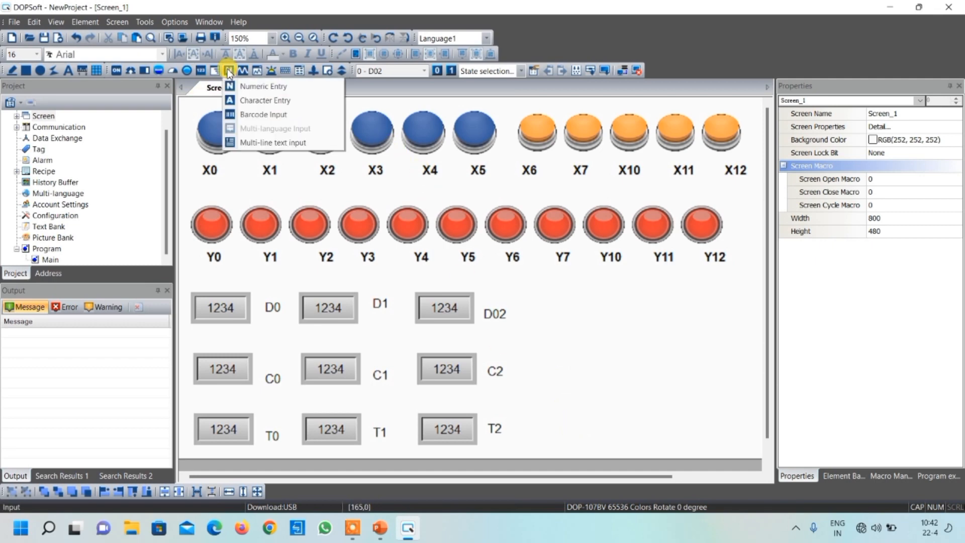
pyautogui.click(255, 86)
pyautogui.moveTo(533, 293); pyautogui.dragTo(608, 328)
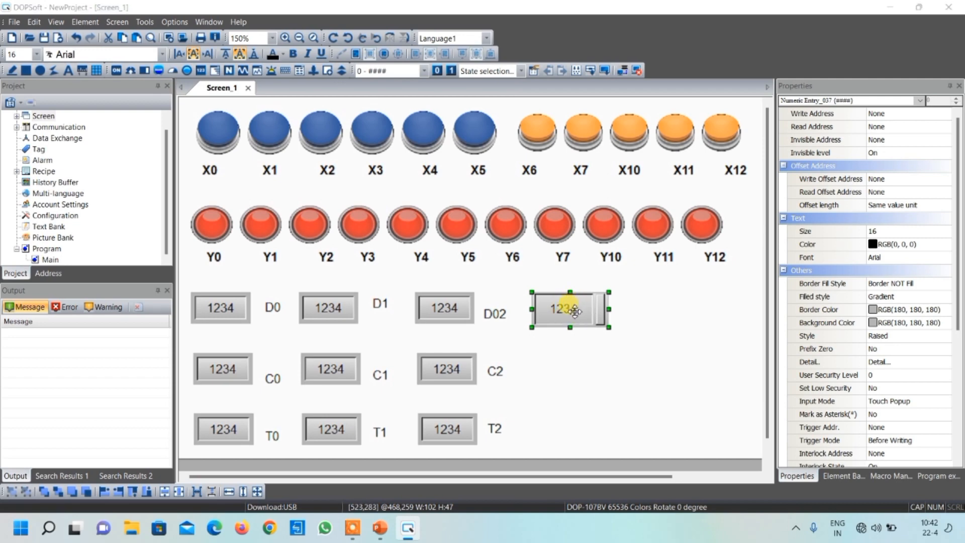
pyautogui.doubleClick(573, 310)
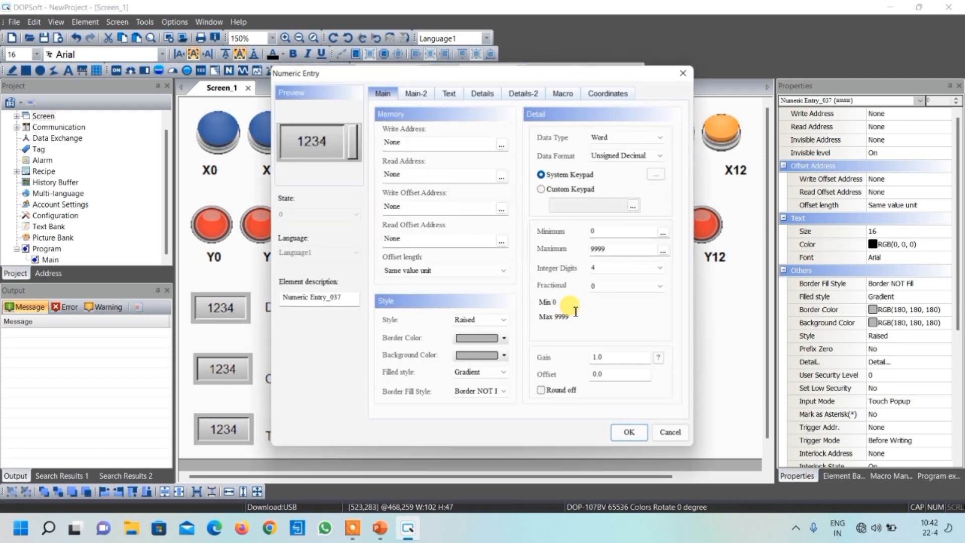
pyautogui.click(501, 145)
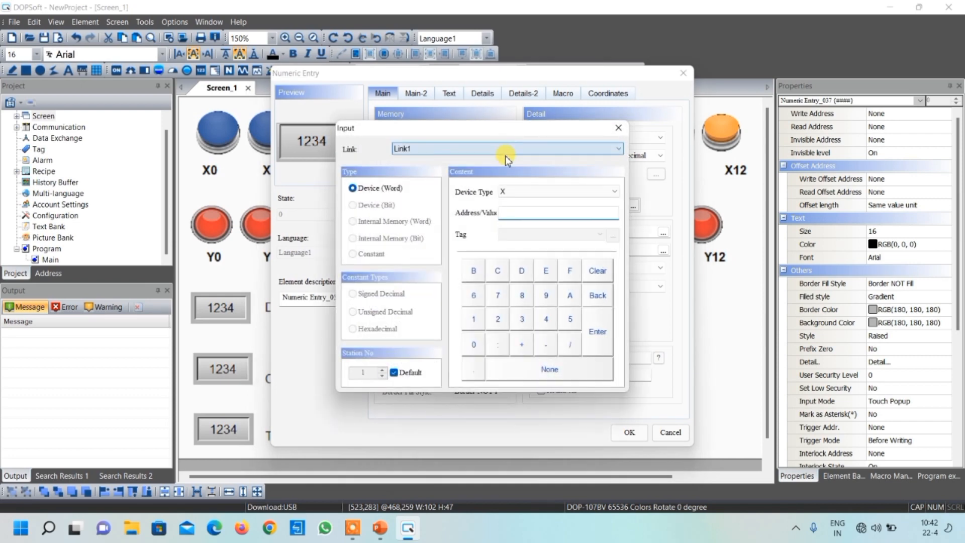
pyautogui.click(517, 191)
pyautogui.click(525, 253)
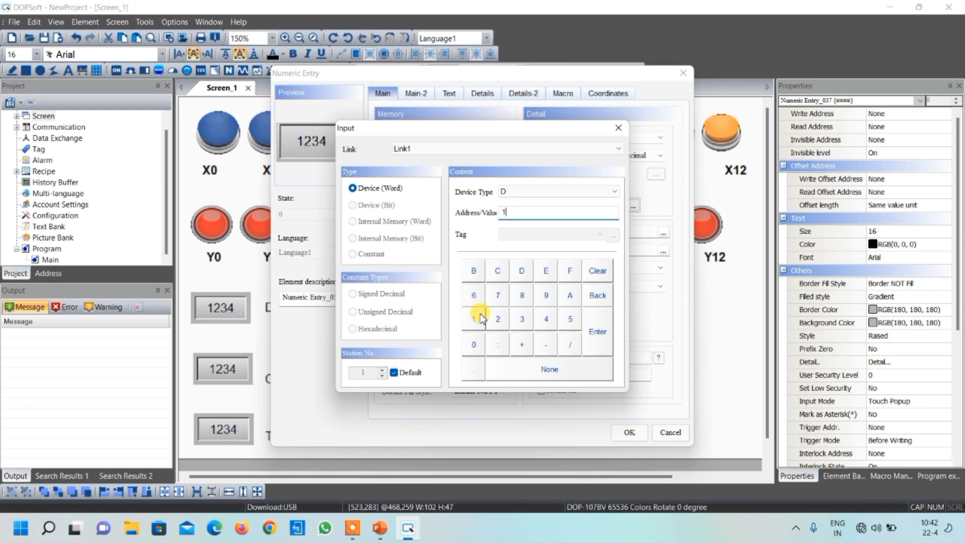
pyautogui.click(603, 334)
pyautogui.click(682, 72)
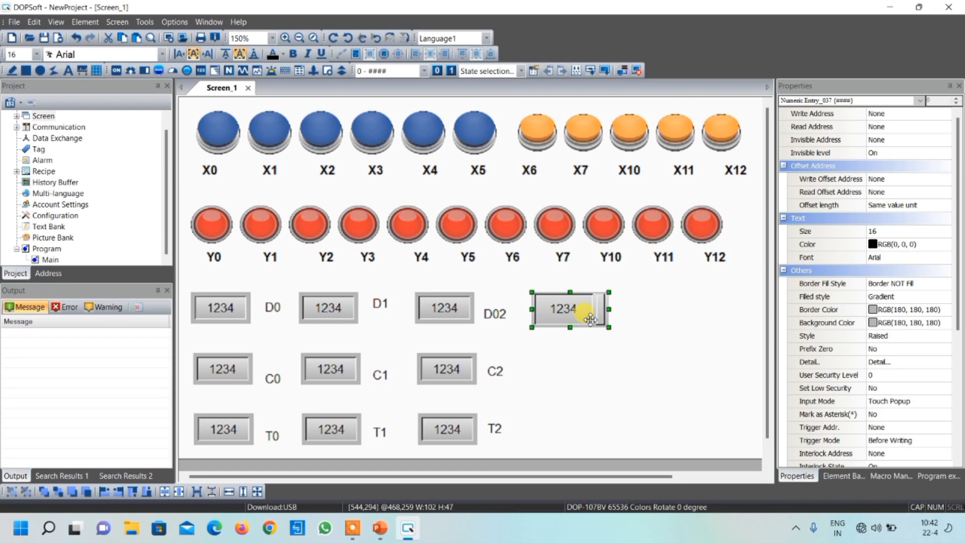
# Duplicate the numeric entry twice, placing one copy beside the C2 label and one beside the T2 label
pyautogui.hotkey('ctrl', 'v')
pyautogui.moveTo(591, 323); pyautogui.dragTo(581, 374)
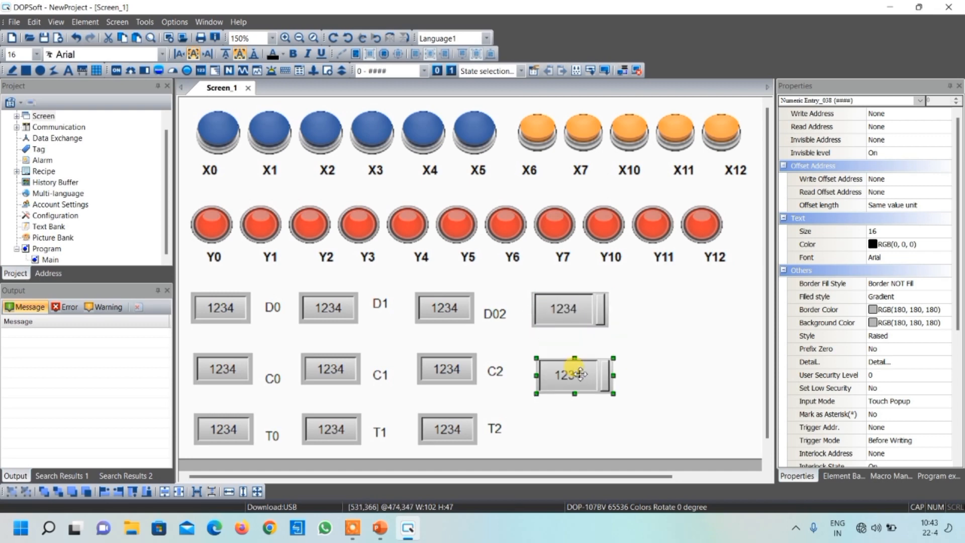
pyautogui.press('Up')
pyautogui.press('Up')
pyautogui.press('Up')
pyautogui.press('Up')
pyautogui.press('Left')
pyautogui.press('Left')
pyautogui.press('Left')
pyautogui.press('Left')
pyautogui.press('Left')
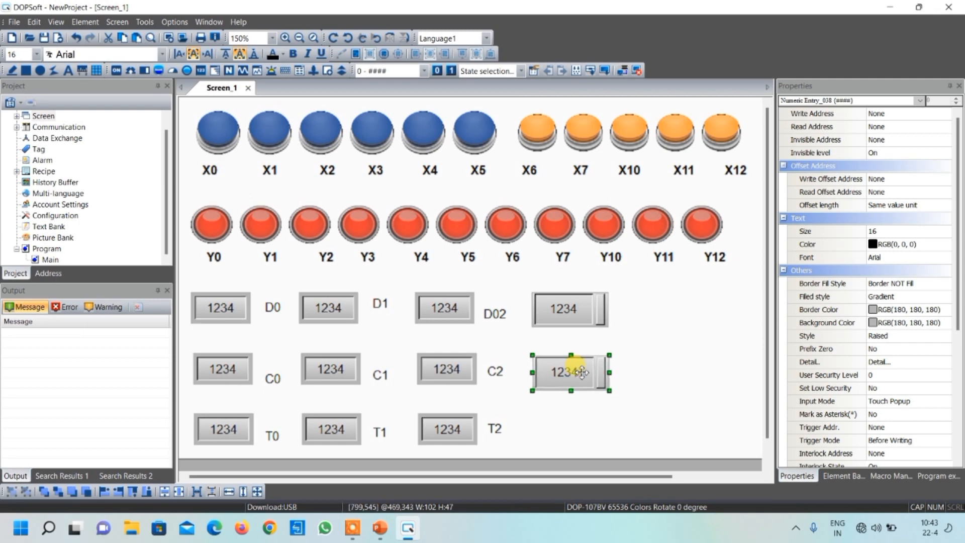
pyautogui.hotkey('ctrl', 'v')
pyautogui.moveTo(594, 332); pyautogui.dragTo(582, 436)
# Set the write address of the middle numeric entry to D3 on Link1
pyautogui.doubleClick(577, 373)
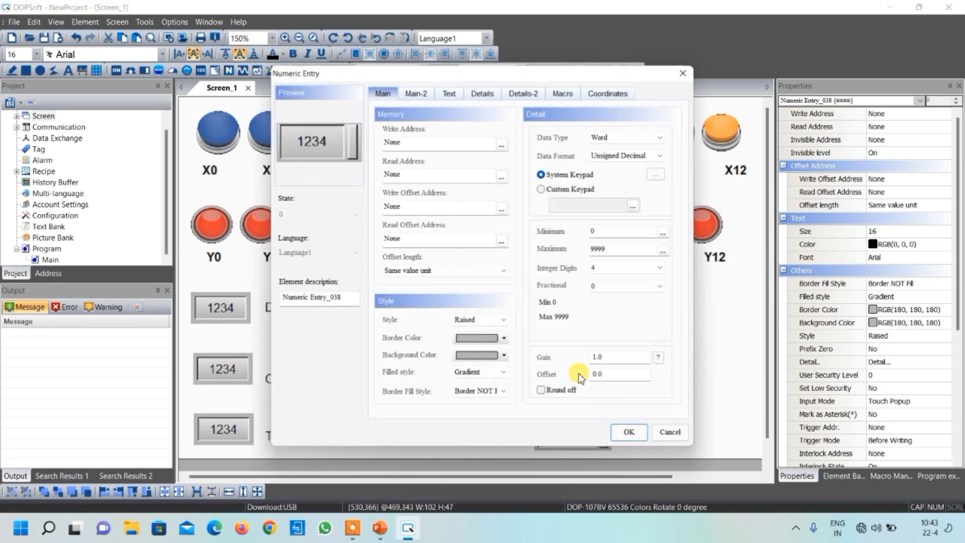
pyautogui.click(501, 144)
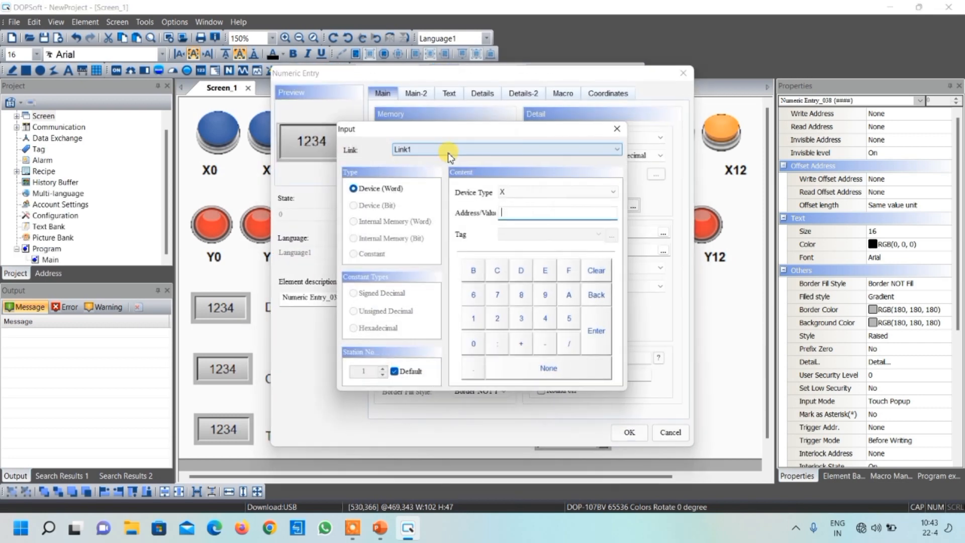
pyautogui.click(511, 193)
pyautogui.click(510, 248)
pyautogui.click(519, 191)
pyautogui.click(507, 250)
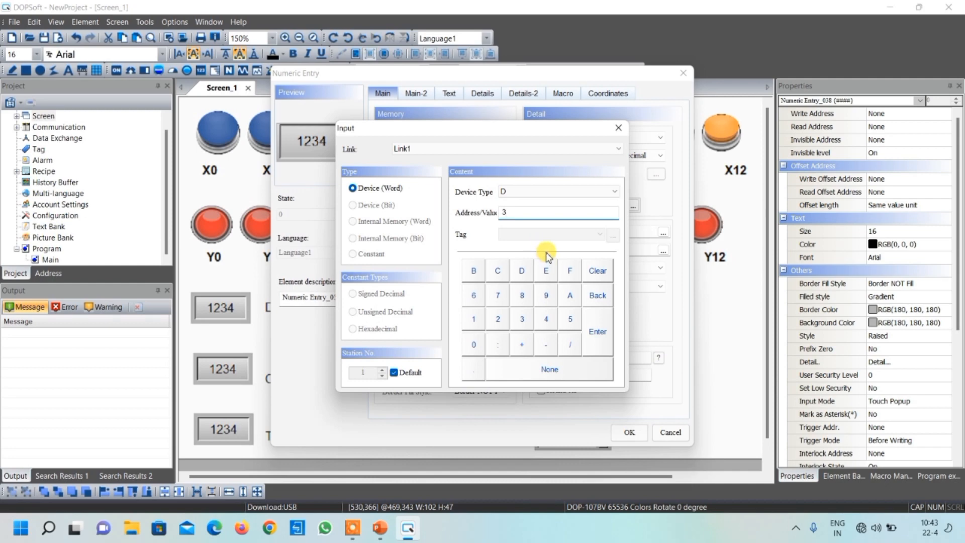
pyautogui.click(596, 332)
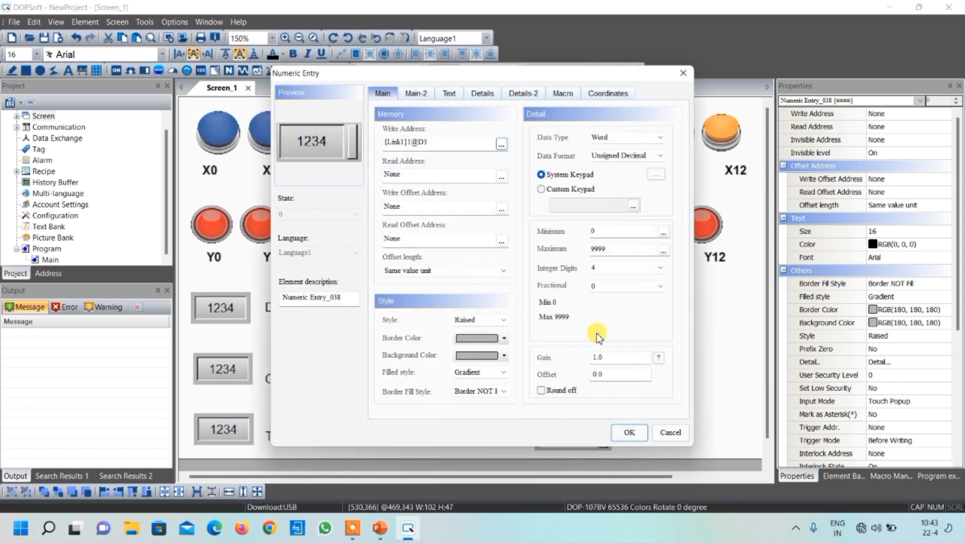
pyautogui.click(623, 434)
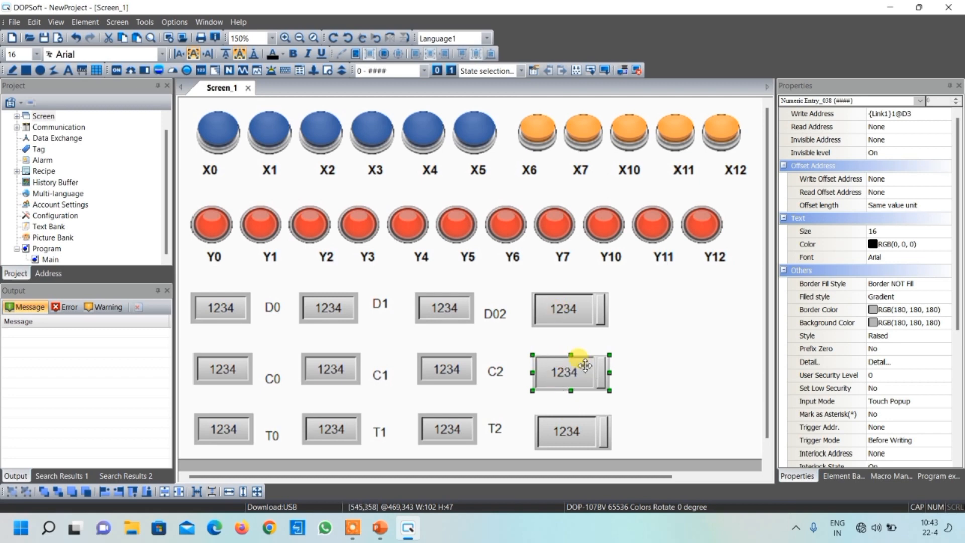
# Set the write address of the lowest numeric entry to D4 on Link1
pyautogui.click(574, 428)
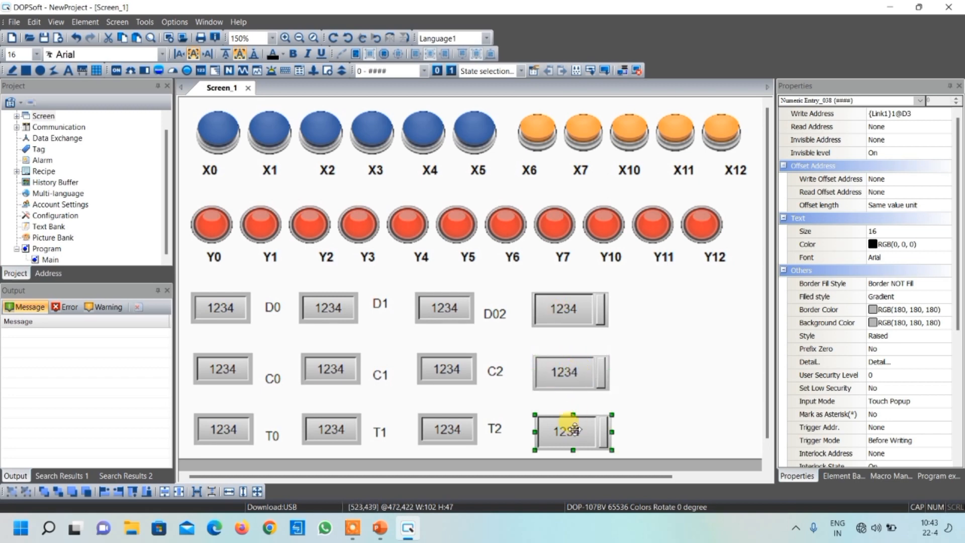
pyautogui.doubleClick(573, 428)
pyautogui.click(501, 146)
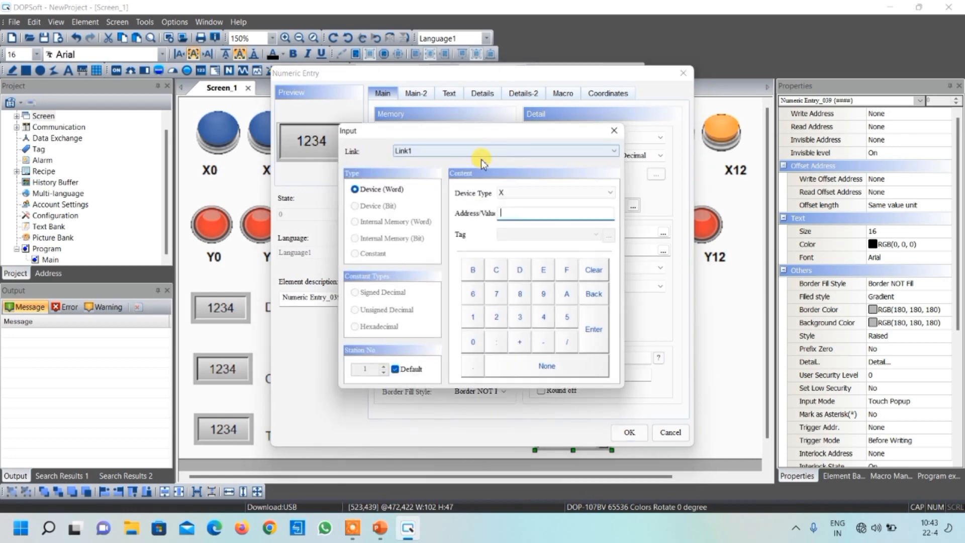
pyautogui.click(510, 191)
pyautogui.click(513, 253)
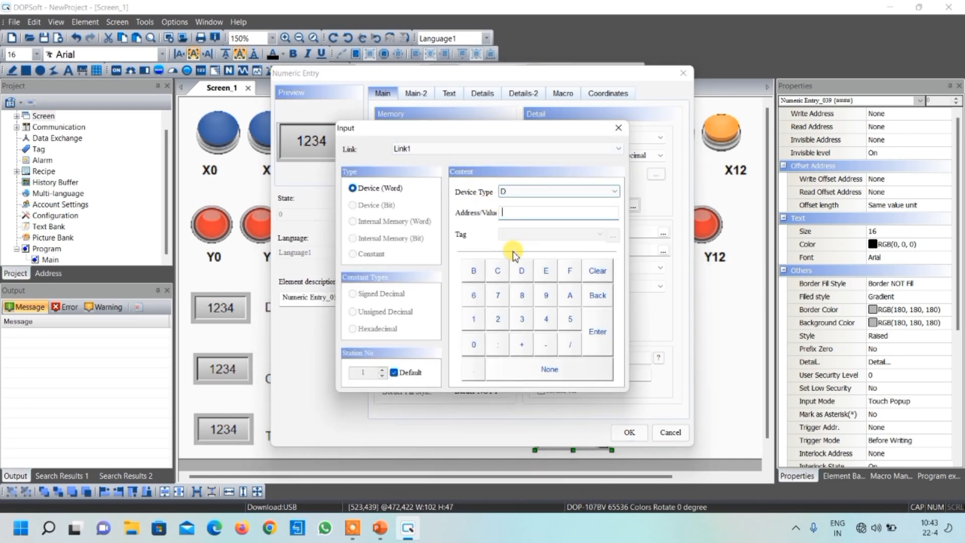
pyautogui.click(544, 319)
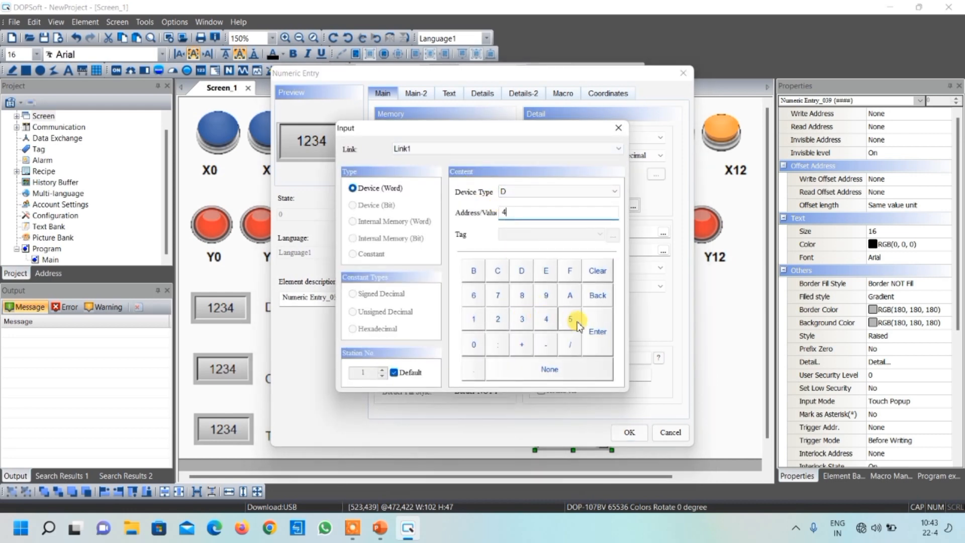
pyautogui.click(588, 326)
pyautogui.click(626, 430)
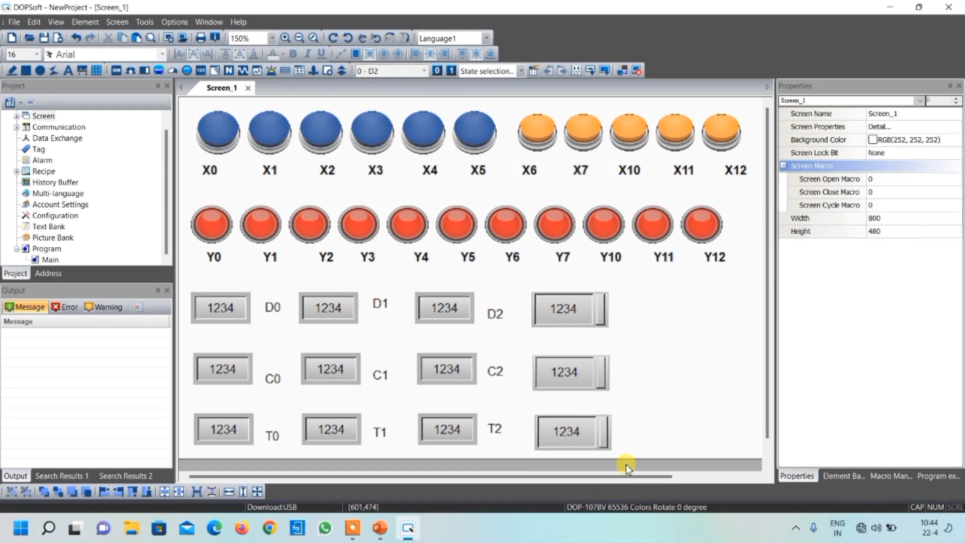
# Draw a tall slider about 65 by 220 to the right of the three numeric entries
pyautogui.click(312, 72)
pyautogui.click(326, 89)
pyautogui.moveTo(666, 288); pyautogui.dragTo(711, 447)
pyautogui.scroll(-1, 703, 393)
pyautogui.scroll(-1, 701, 392)
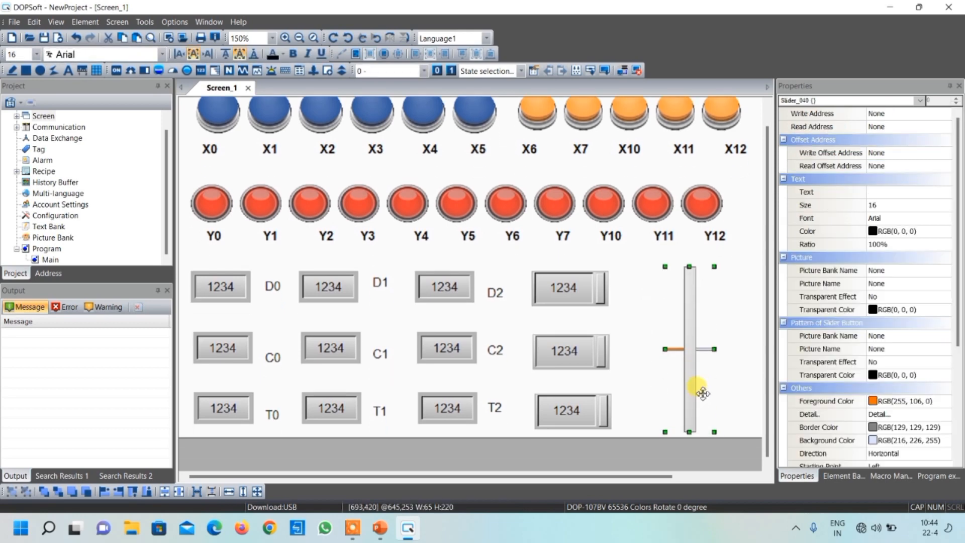
pyautogui.doubleClick(689, 336)
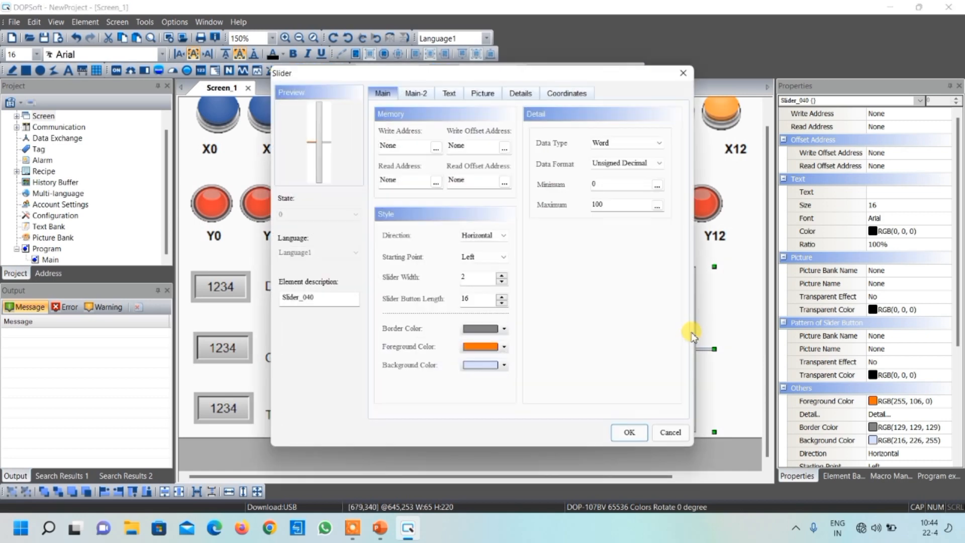
pyautogui.click(499, 234)
pyautogui.click(478, 247)
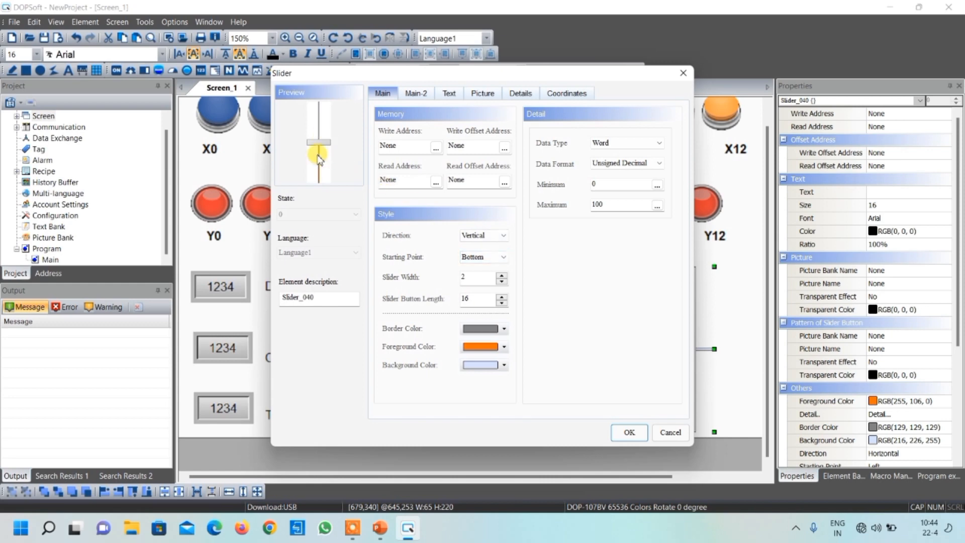
pyautogui.click(435, 146)
pyautogui.click(507, 191)
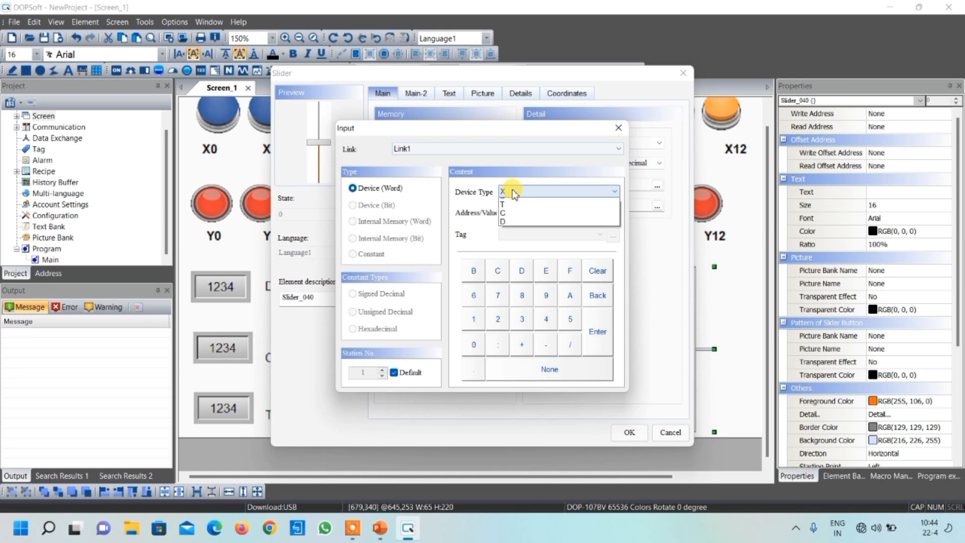
pyautogui.click(517, 253)
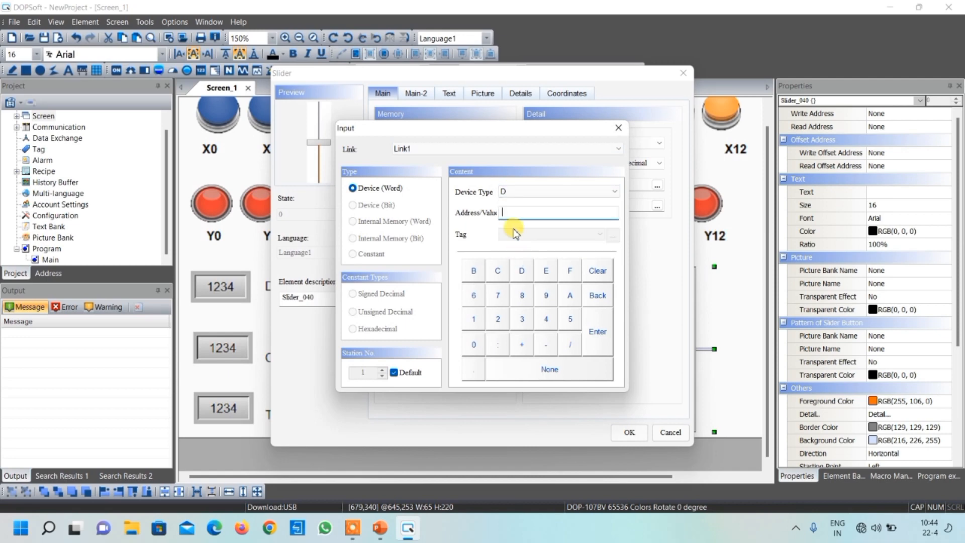
pyautogui.click(500, 320)
pyautogui.click(598, 331)
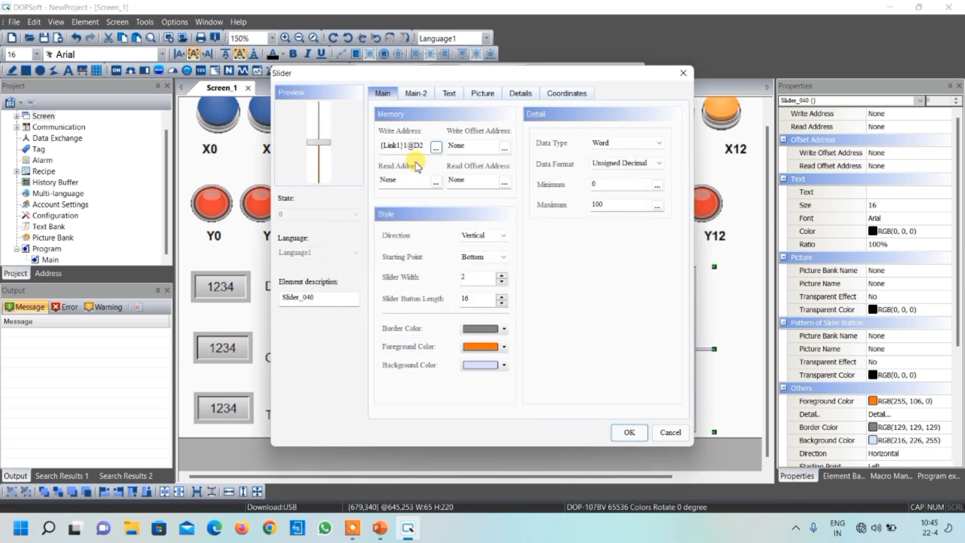
pyautogui.click(683, 73)
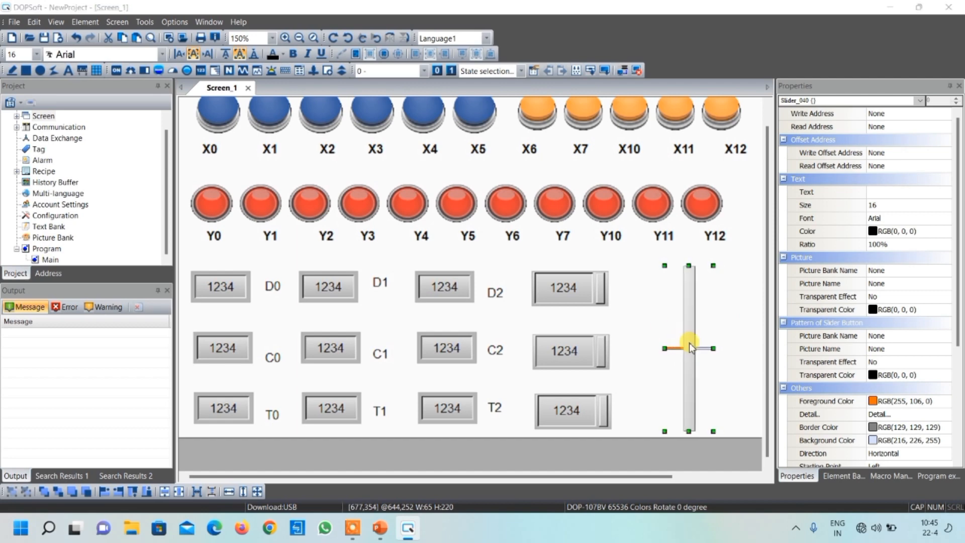
# Set the slider's direction to Vertical
pyautogui.doubleClick(682, 342)
pyautogui.click(500, 236)
pyautogui.click(470, 251)
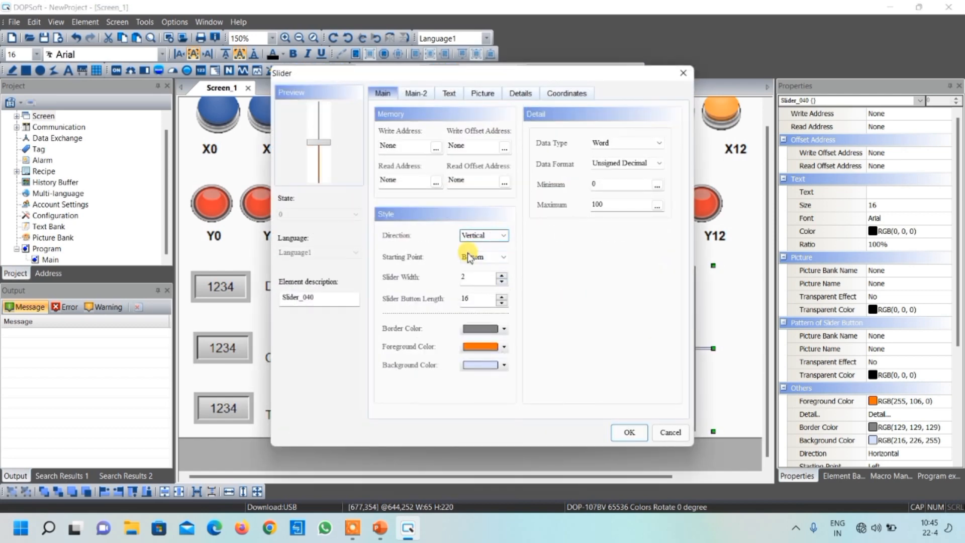
pyautogui.click(628, 433)
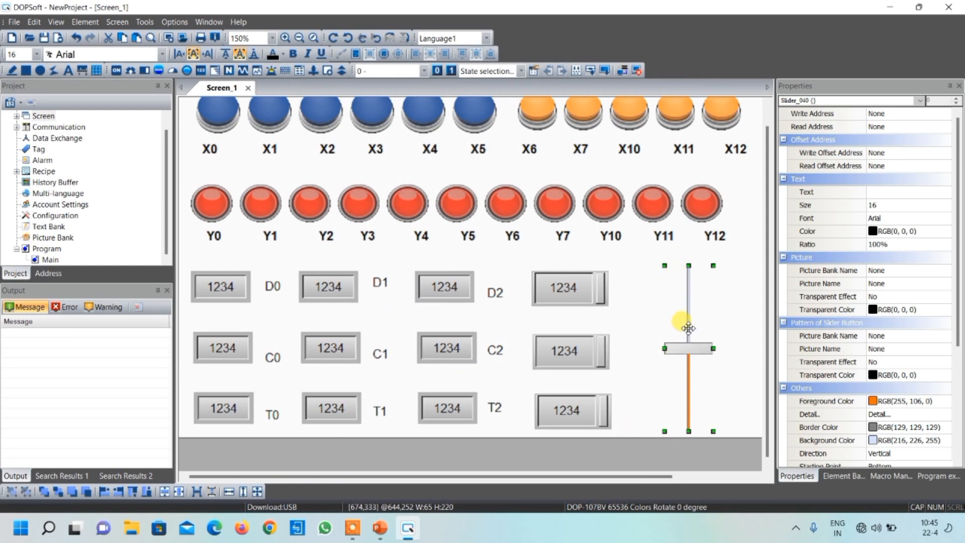
# Move the slider slightly upward to about Y 246 and check its range settings
pyautogui.moveTo(688, 327); pyautogui.dragTo(688, 323)
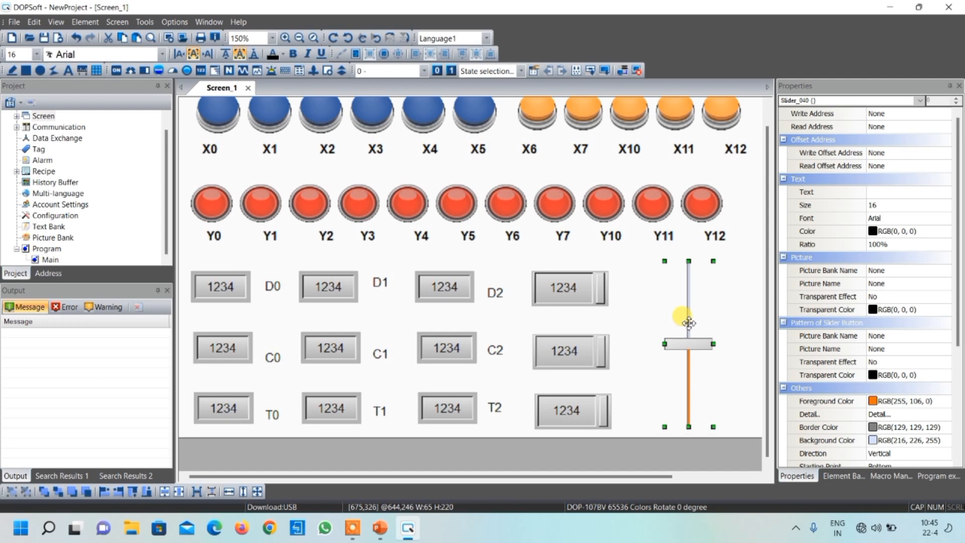
pyautogui.doubleClick(688, 323)
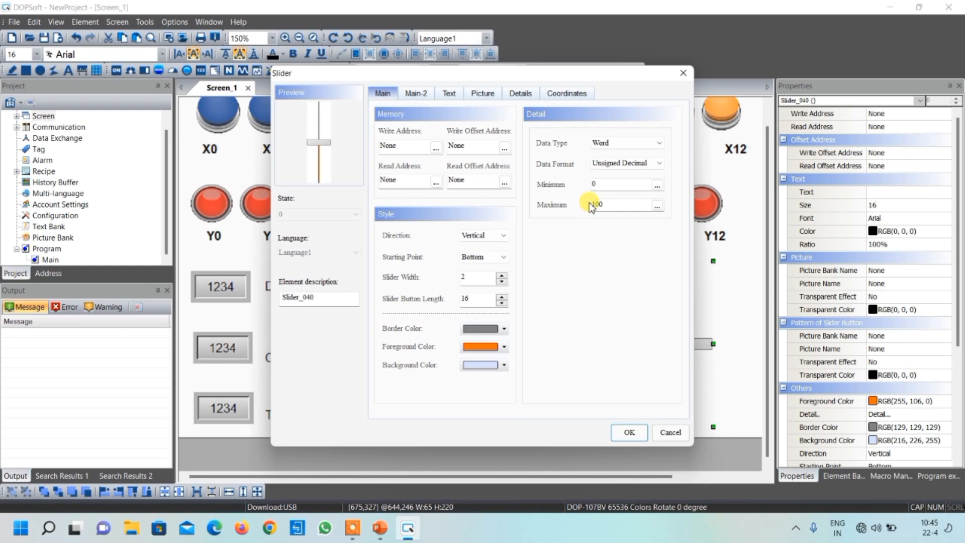
pyautogui.click(625, 432)
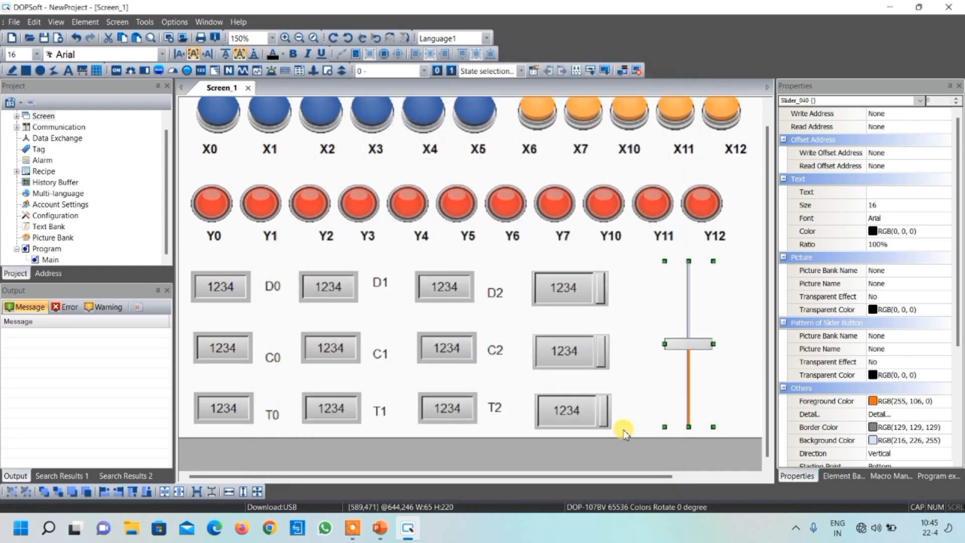